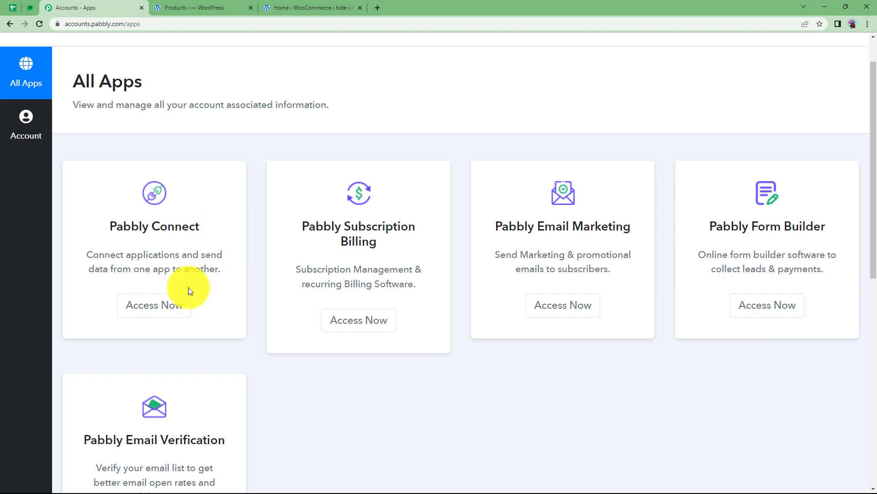
Step: Open Pabbly Connect and create a workflow named "Update WooCommerce Product from One Store to Another"
click(172, 306)
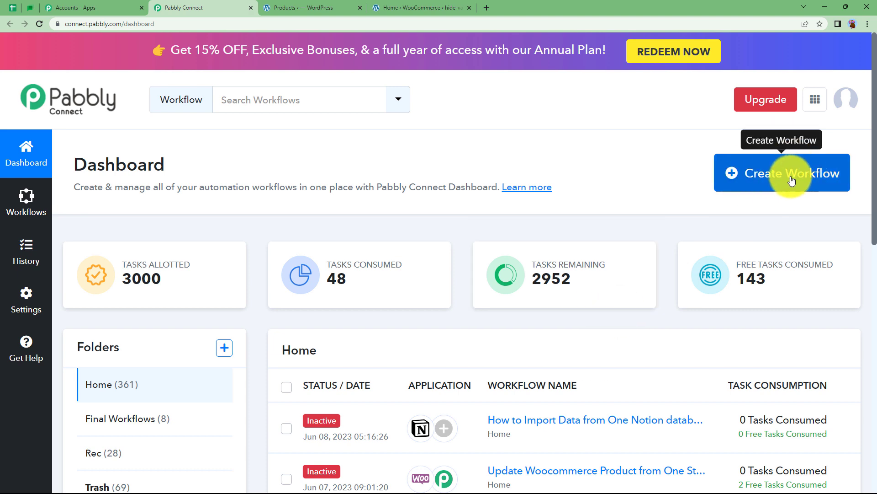
click(785, 179)
click(416, 266)
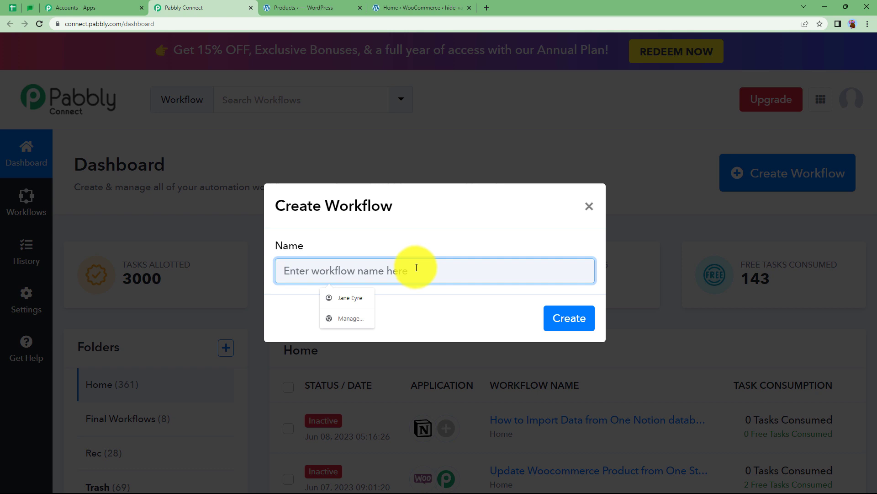
text(Up)
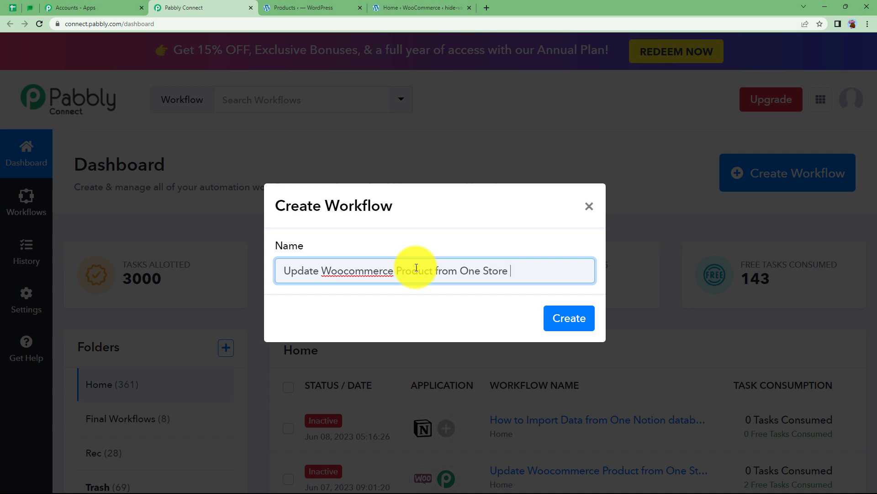
text(other)
click(351, 273)
key(BackSpace)
text(C)
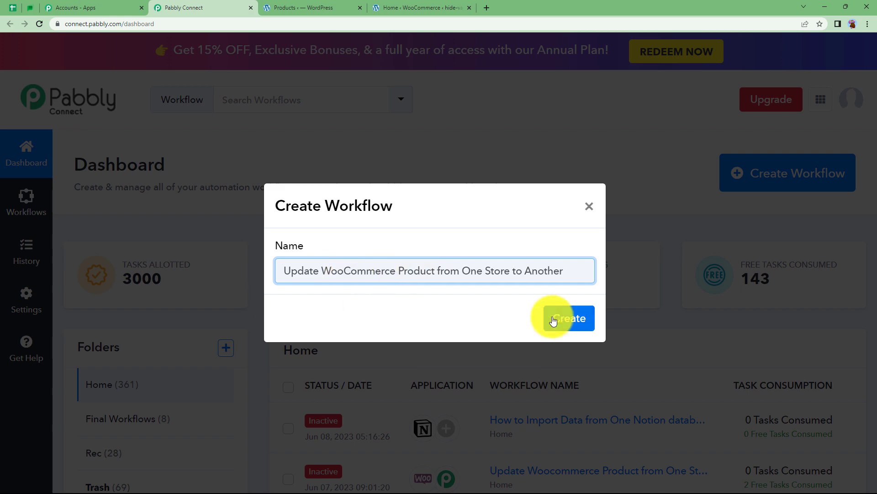
click(583, 319)
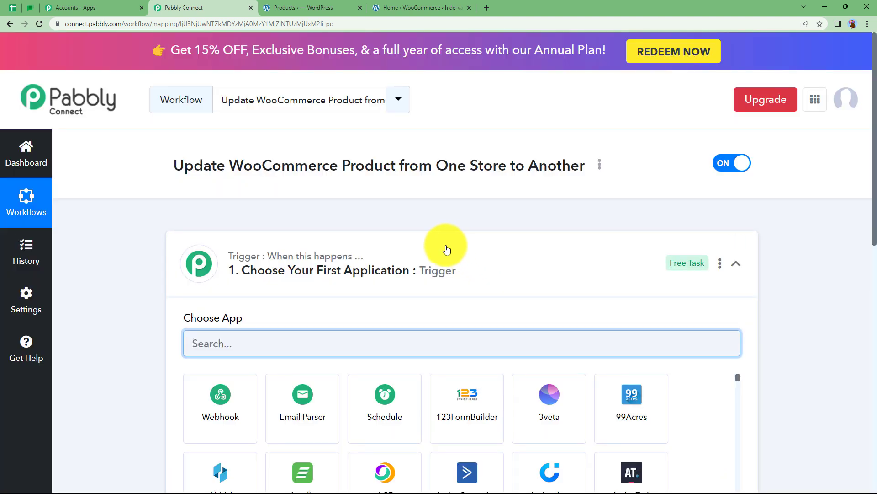
Step: Look over the two WooCommerce stores' admin sites and the workflow's trigger and action sections
click(447, 249)
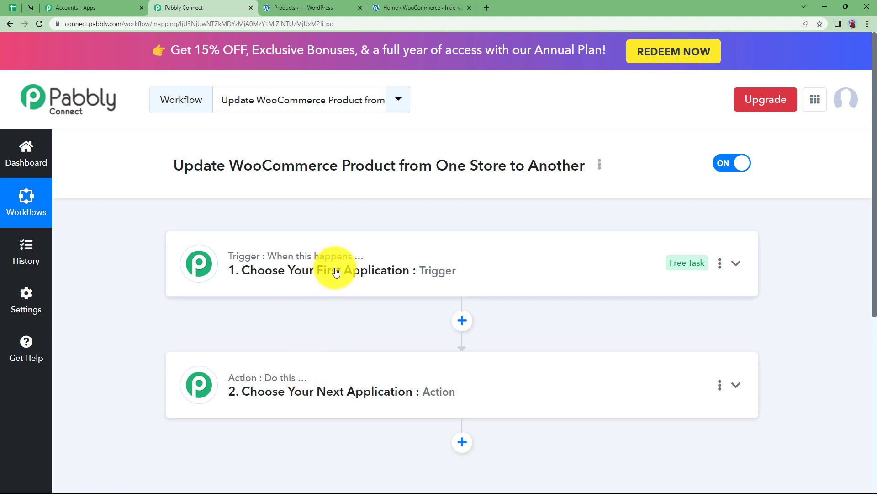
click(287, 6)
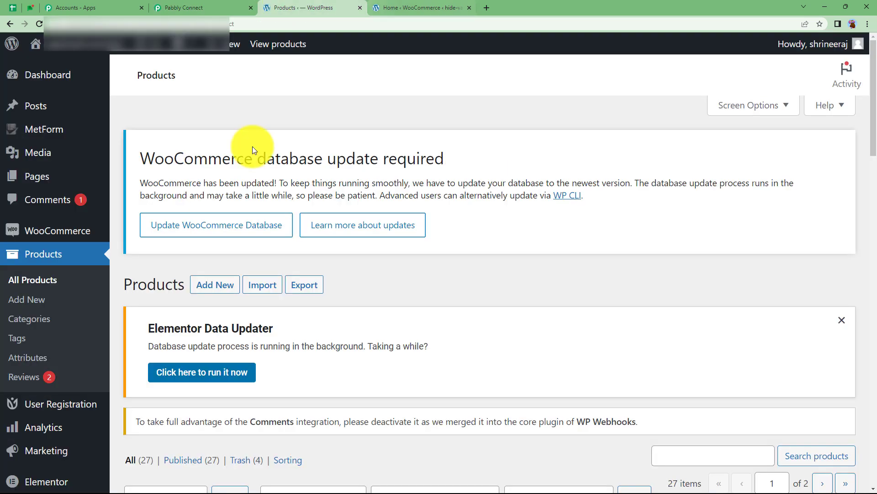
click(383, 9)
click(197, 7)
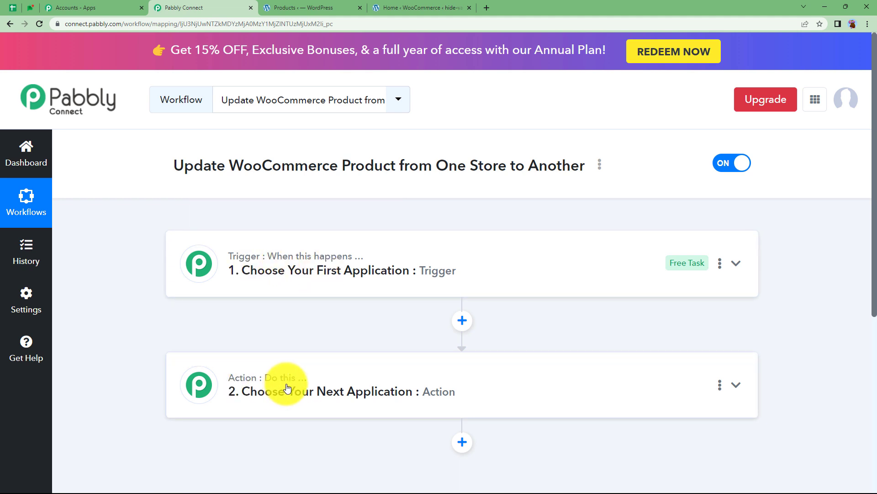
click(278, 258)
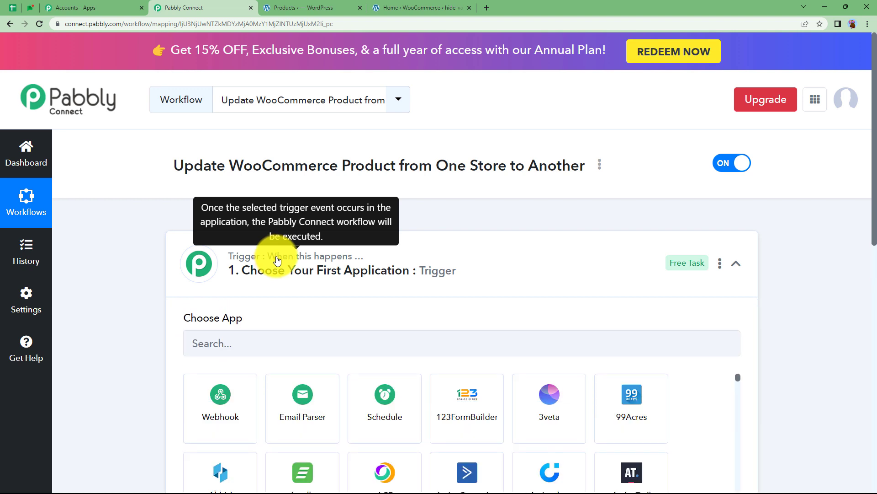
click(315, 270)
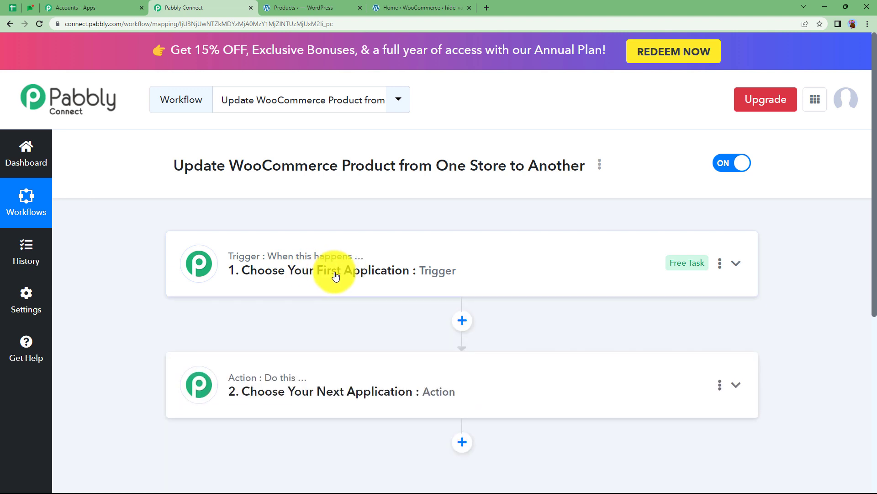
click(221, 382)
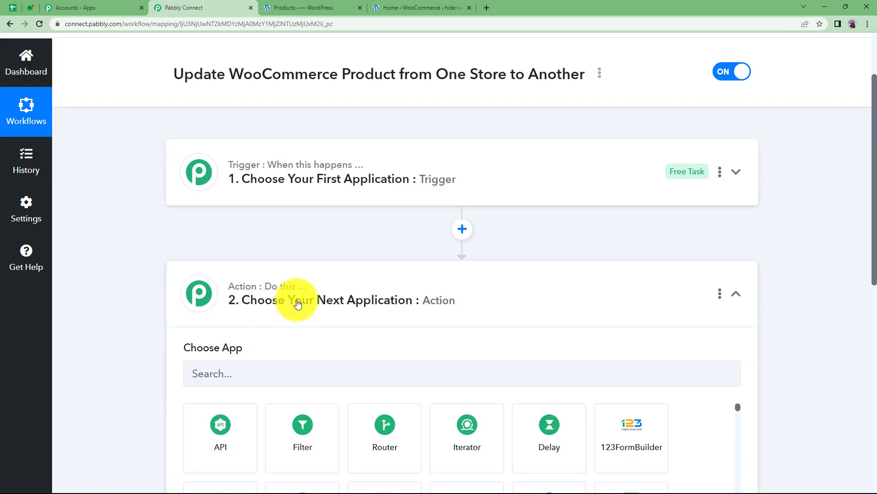
Step: Choose WooCommerce as the workflow's trigger application
click(273, 278)
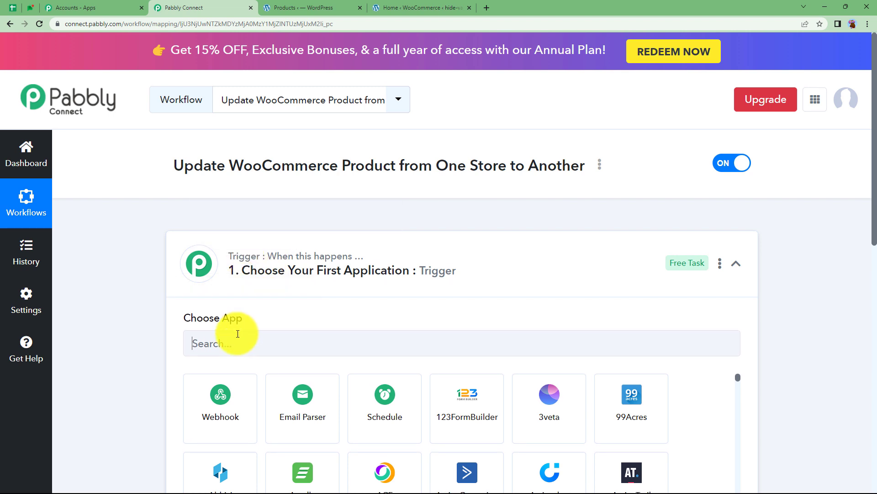
click(237, 333)
text(wooc)
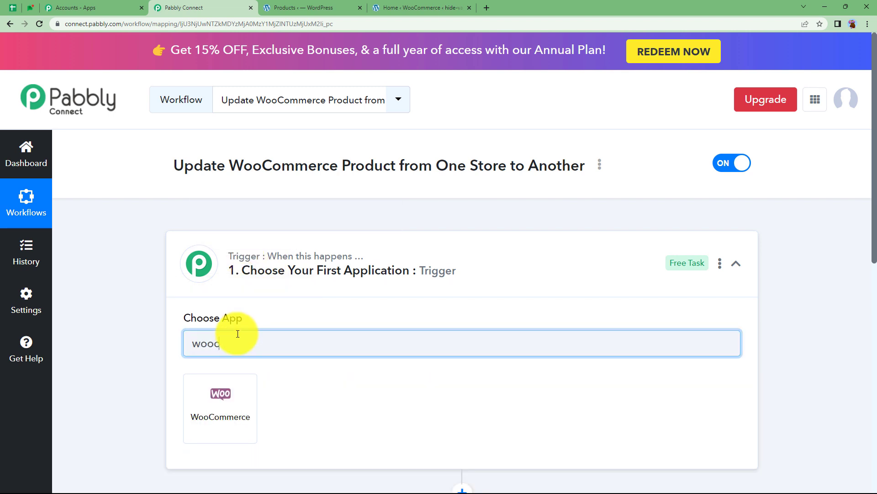
click(228, 396)
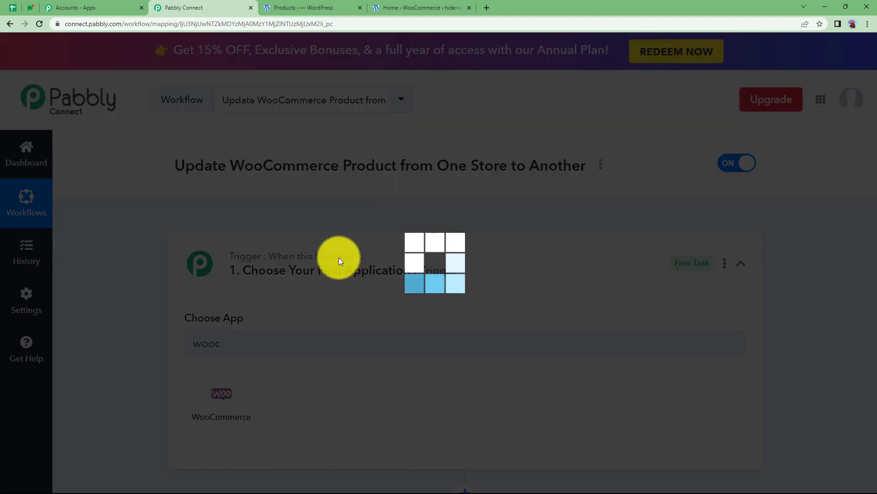
scroll(179, 356, down, 4)
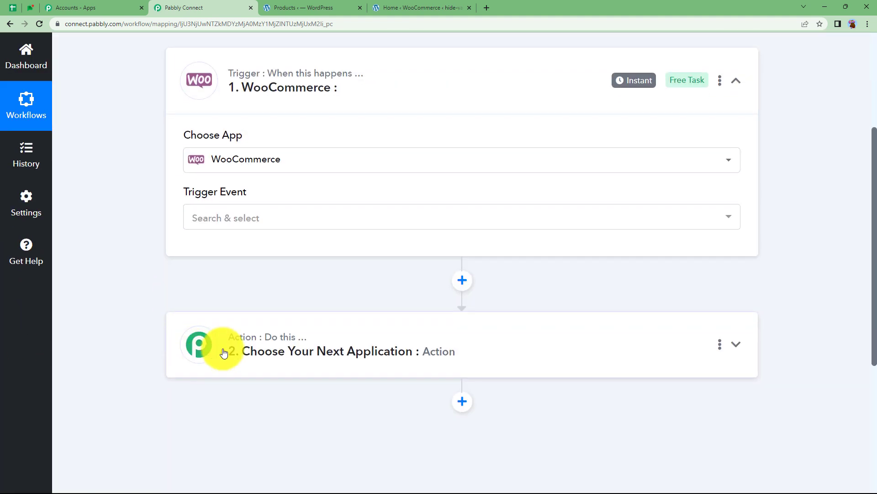
mouse_move(242, 350)
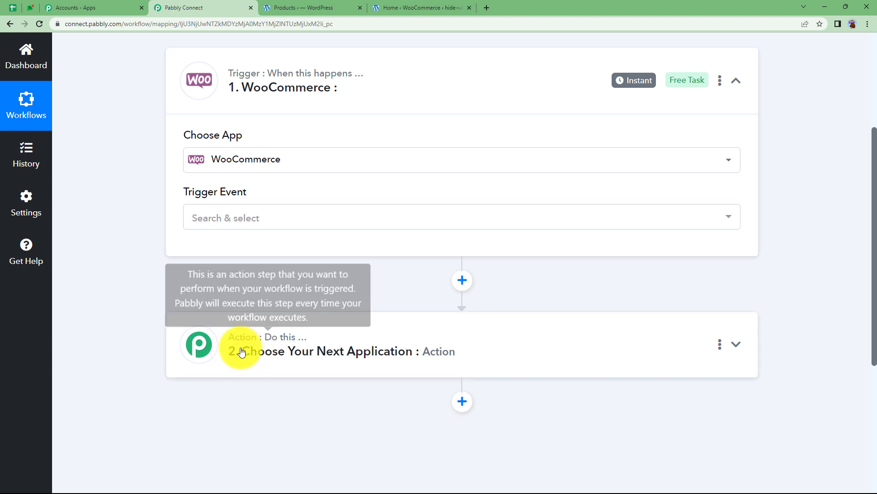
scroll(246, 335, up, 2)
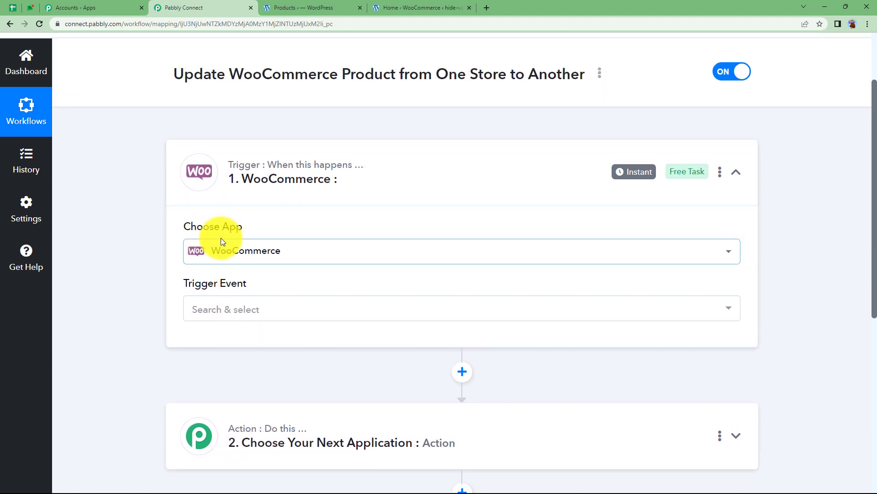
Step: Set the trigger event to Product Updated and read through its webhook setup instructions
click(232, 323)
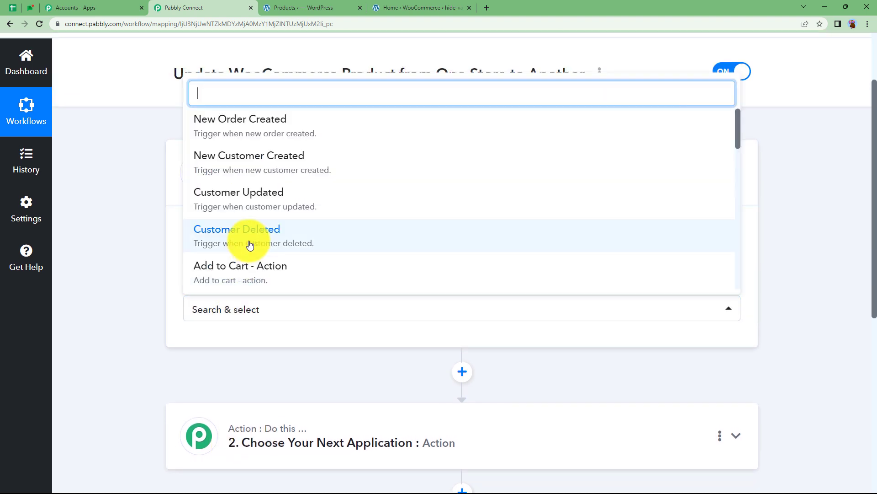
text(product)
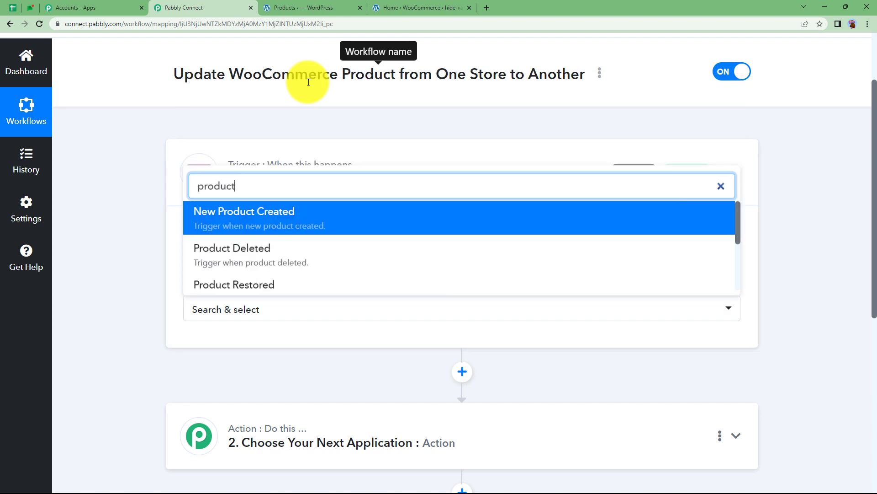
text( u)
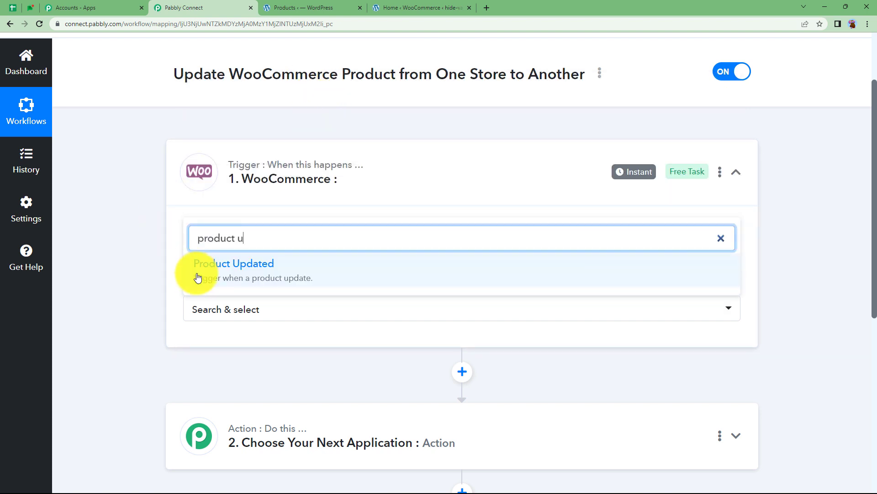
click(285, 274)
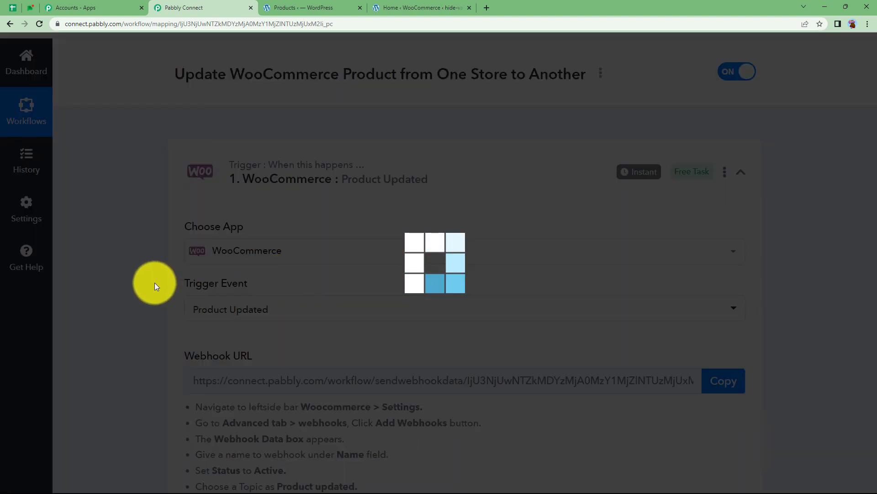
scroll(155, 281, down, 1)
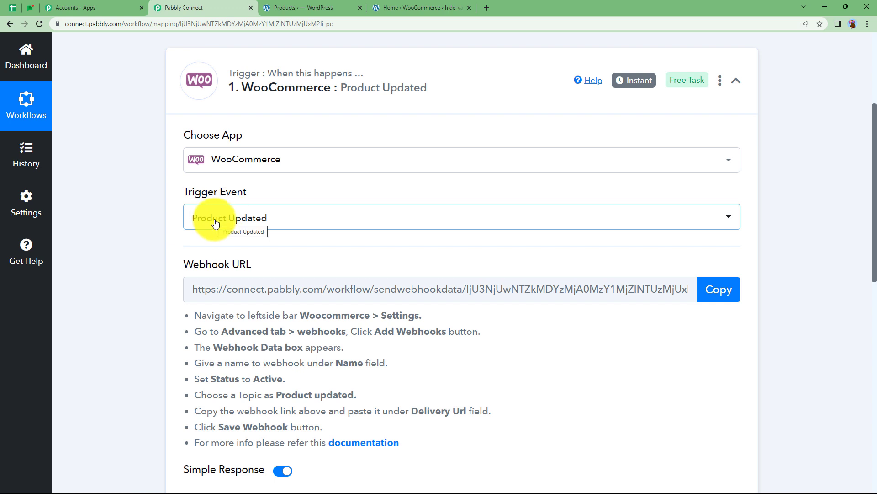
scroll(150, 313, down, 4)
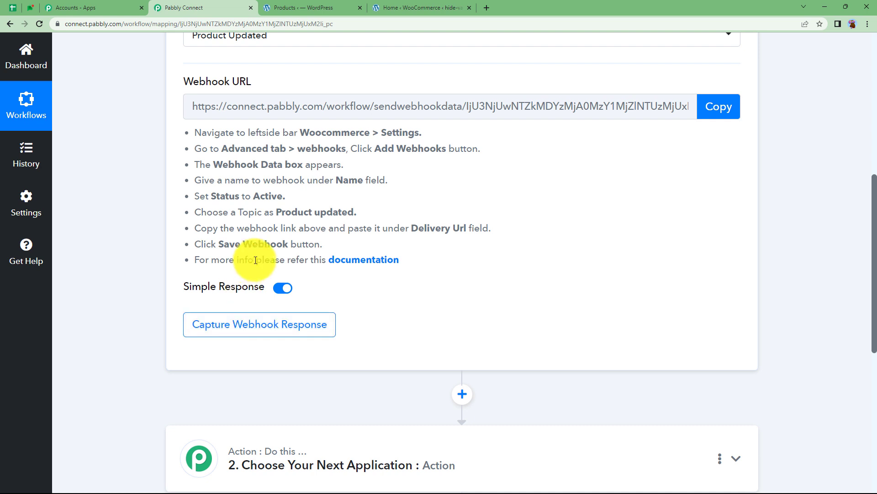
drag(194, 132, 404, 267)
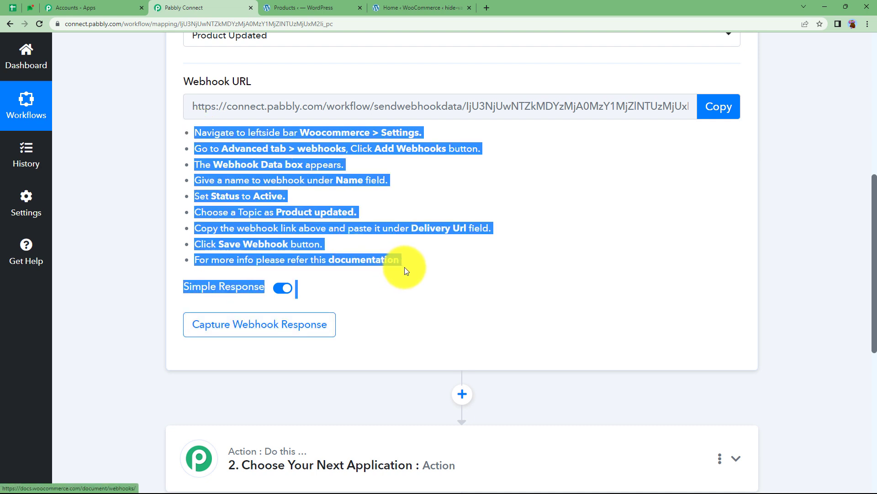
click(538, 189)
scroll(527, 195, up, 4)
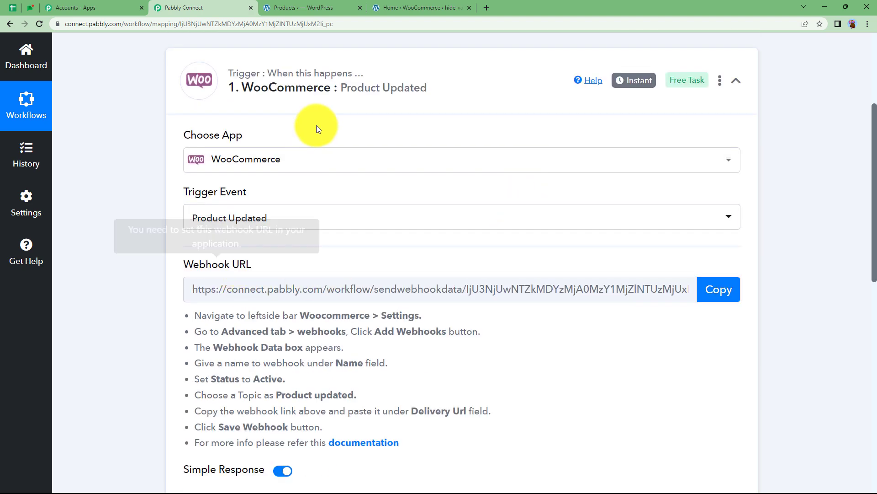
Step: Switch to the first store's WordPress admin and start a new webhook in the advanced WooCommerce settings
click(312, 6)
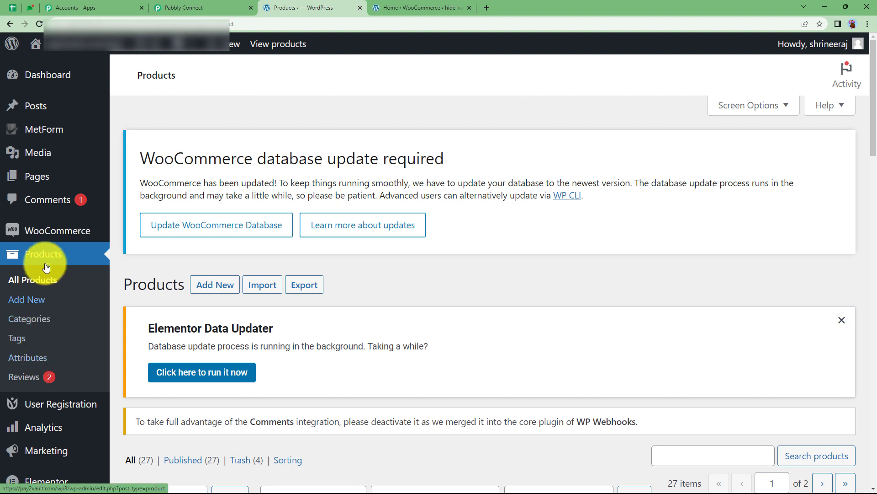
mouse_move(47, 231)
click(130, 328)
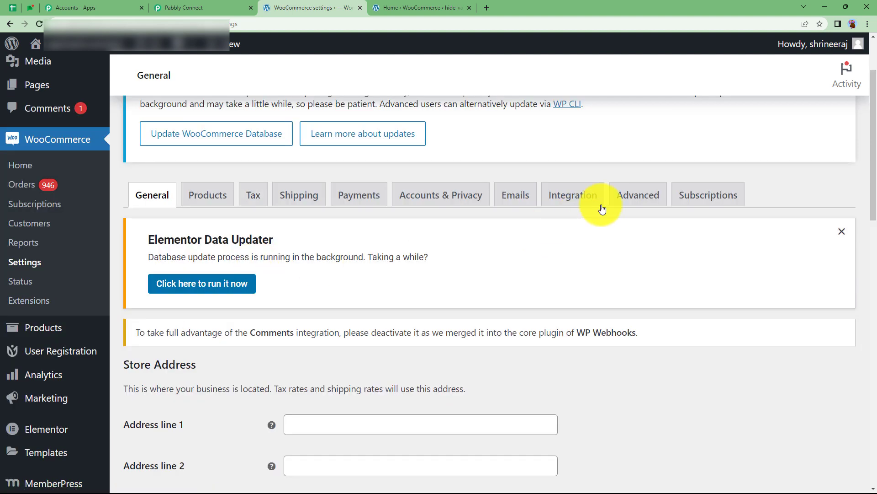
click(634, 200)
scroll(173, 333, down, 4)
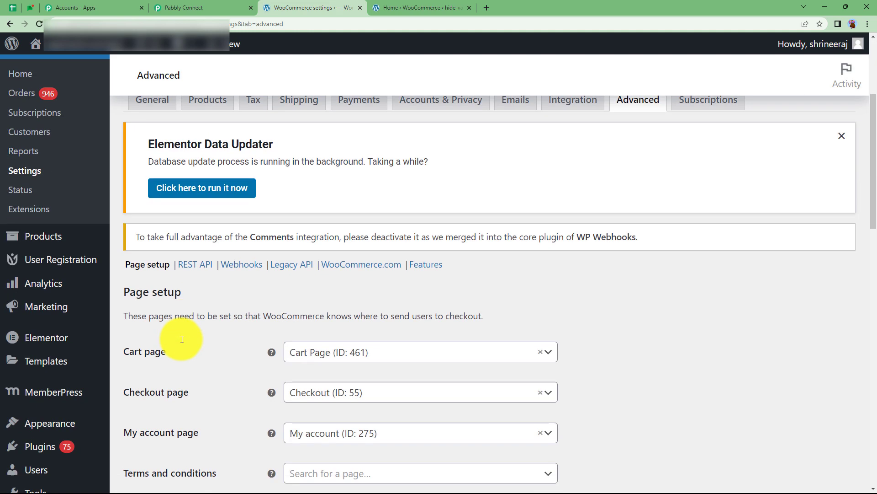
click(245, 272)
click(201, 8)
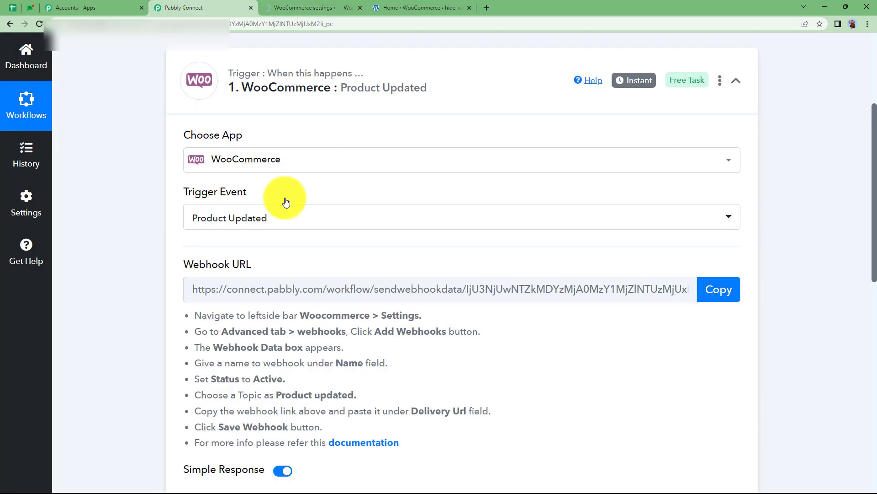
click(283, 8)
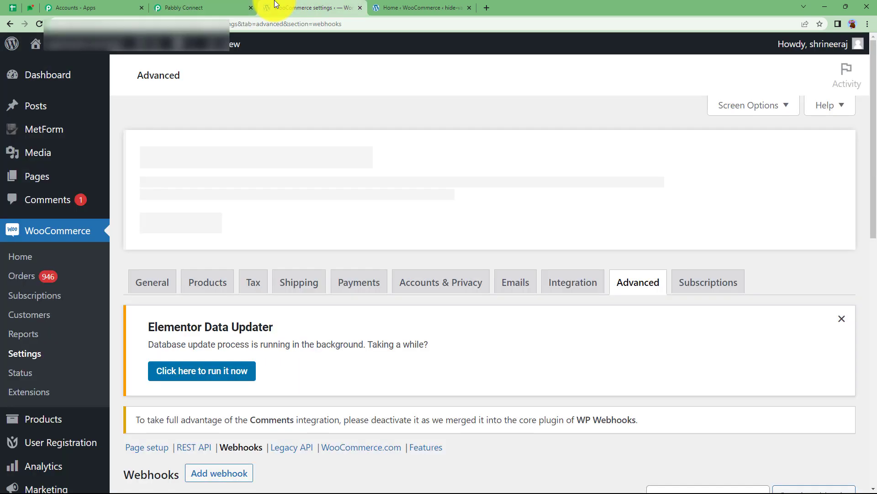
scroll(206, 389, down, 3)
scroll(284, 333, down, 2)
click(240, 249)
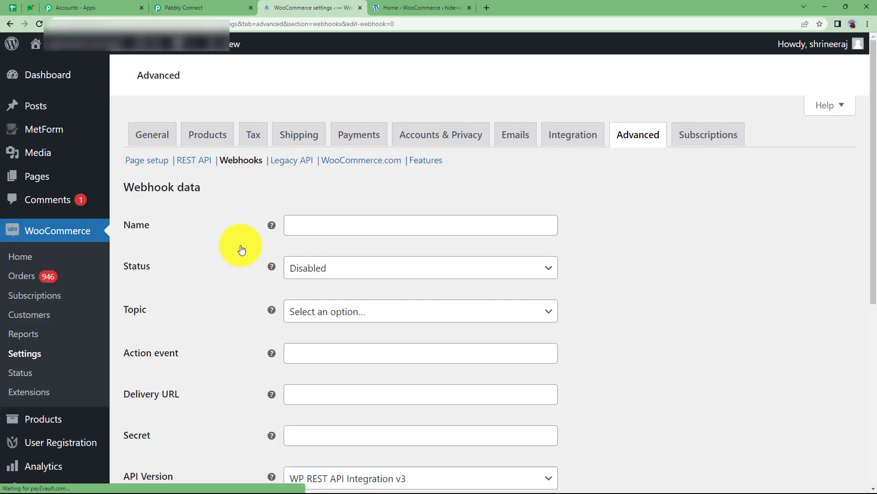
Step: Name the new webhook Product Update 01 and set its status to Active
scroll(259, 305, down, 4)
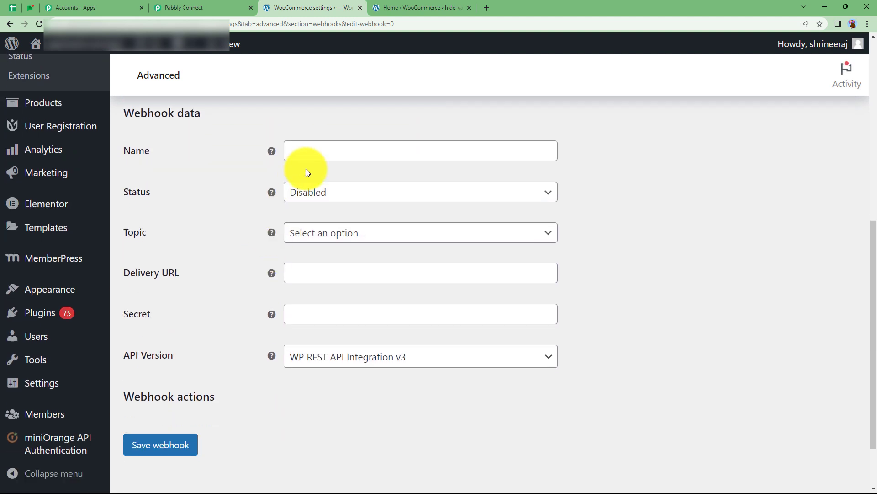
click(315, 156)
click(349, 193)
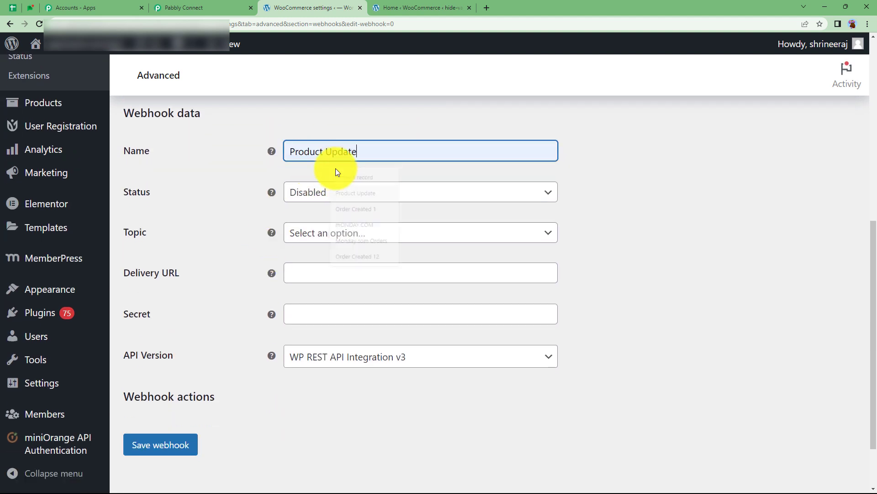
text(01)
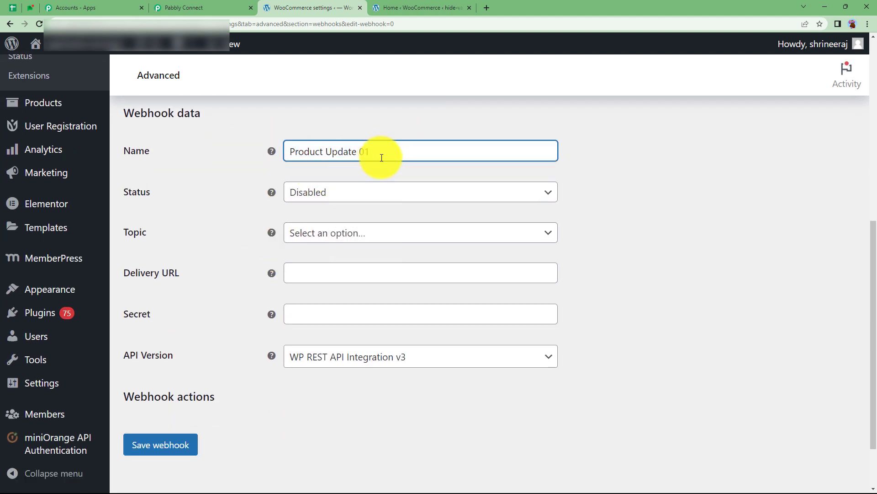
click(365, 192)
click(362, 211)
Step: Set the new webhook's topic to Product updated
click(355, 232)
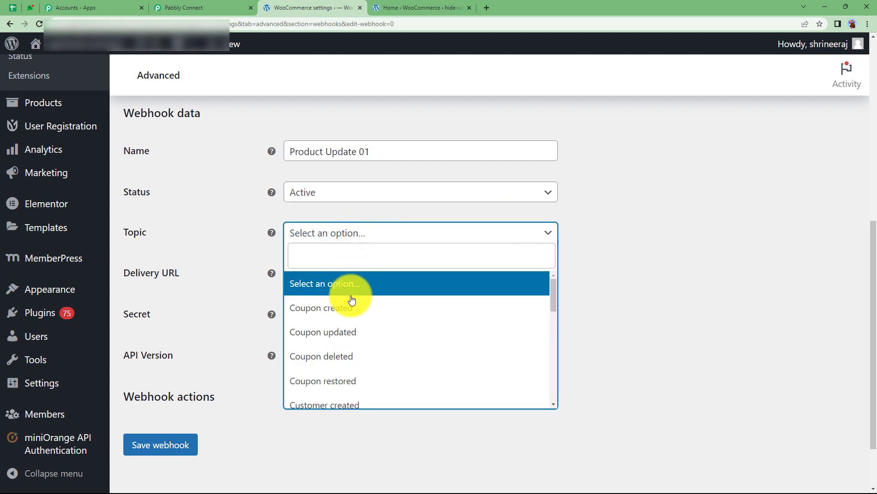
scroll(329, 324, down, 8)
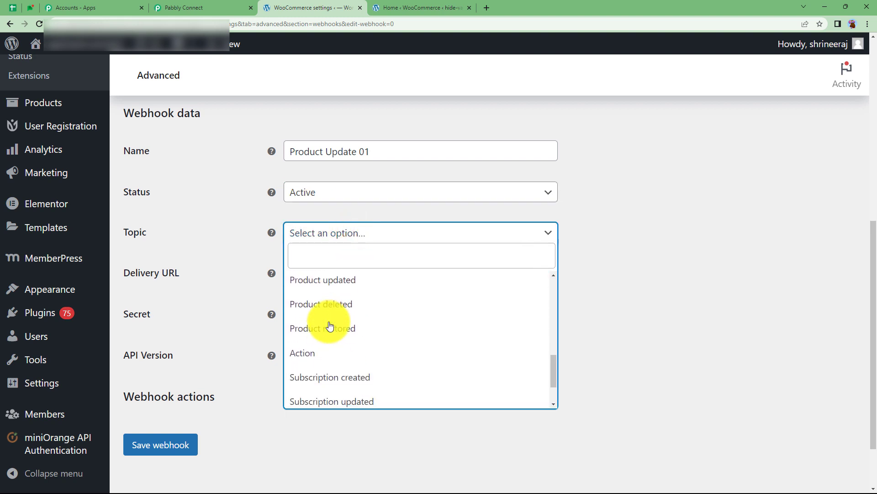
click(330, 280)
Step: Copy the trigger's webhook URL from the Pabbly Connect workflow into the webhook's Delivery URL and save the webhook
click(331, 274)
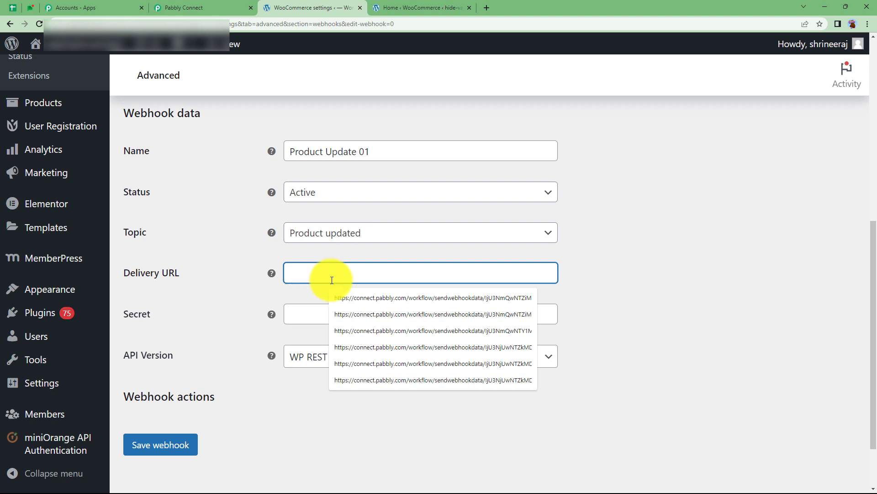
click(196, 8)
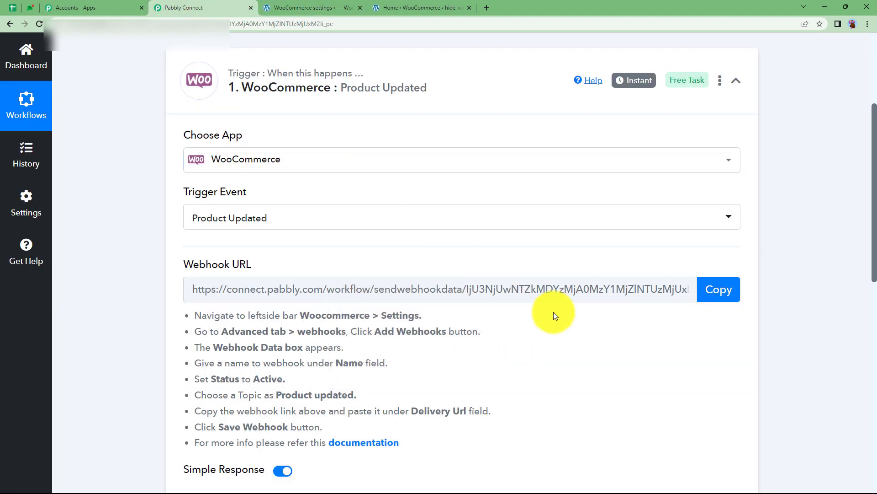
click(723, 296)
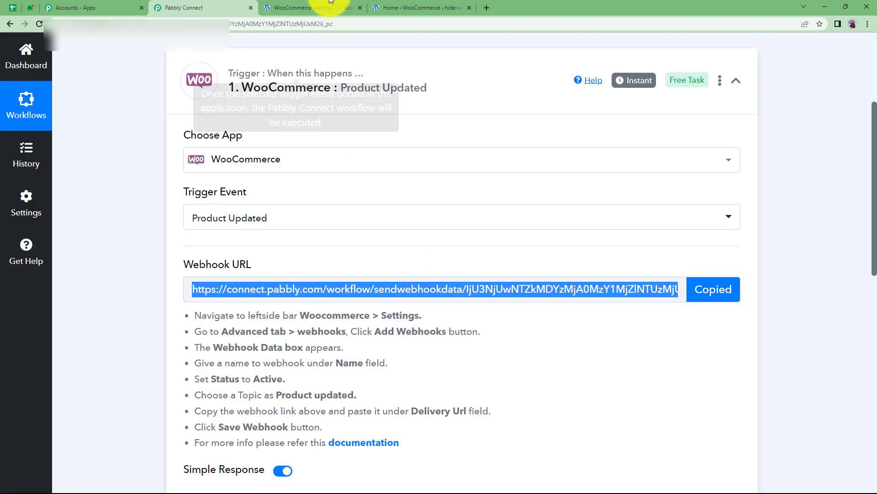
click(322, 7)
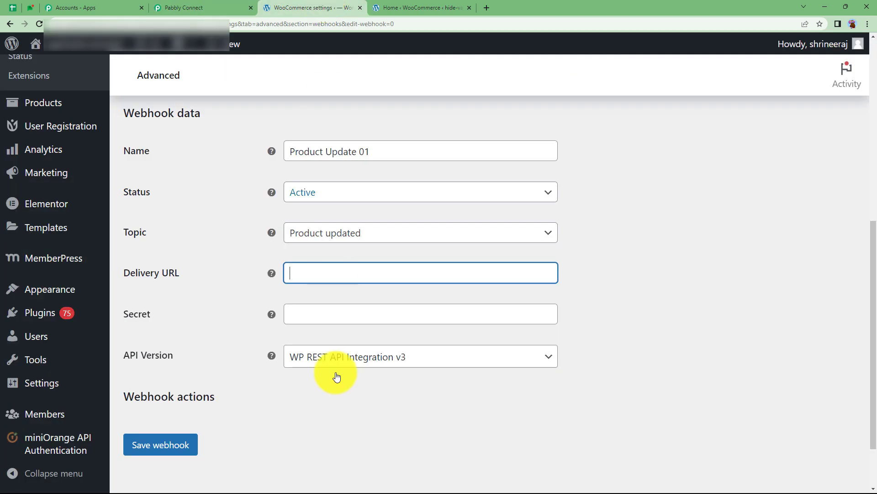
key(ctrl+v)
click(273, 306)
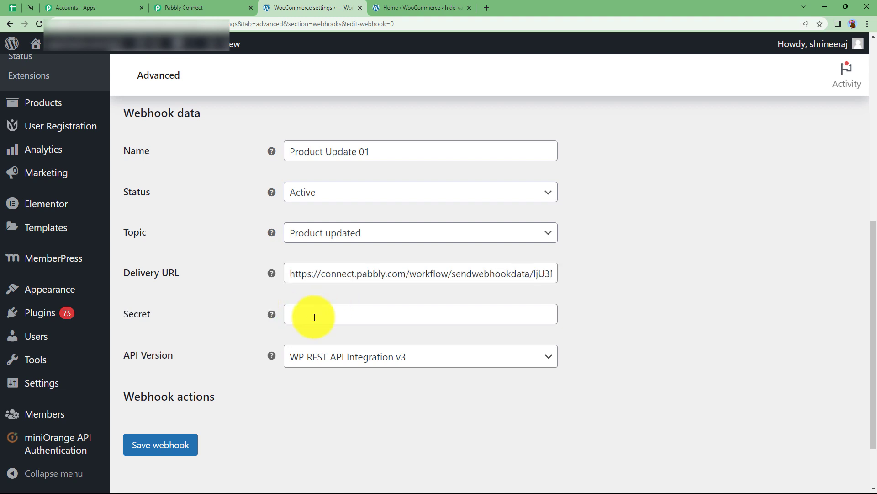
click(183, 448)
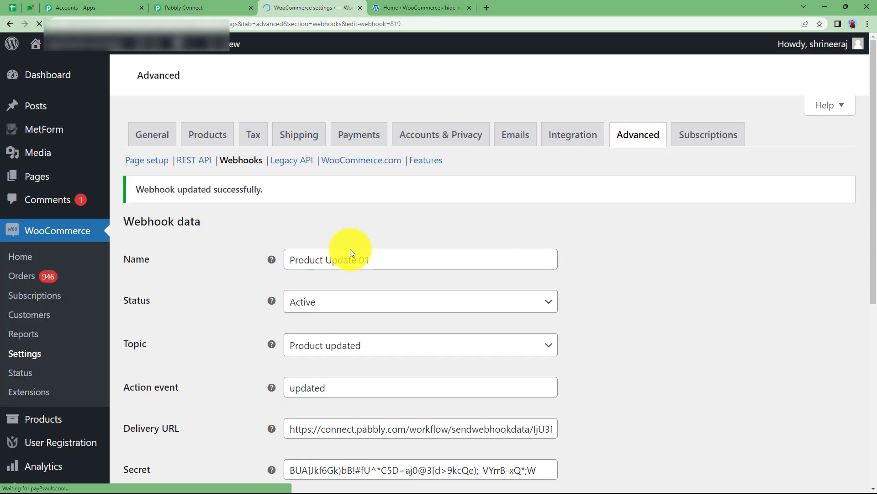
scroll(350, 249, down, 2)
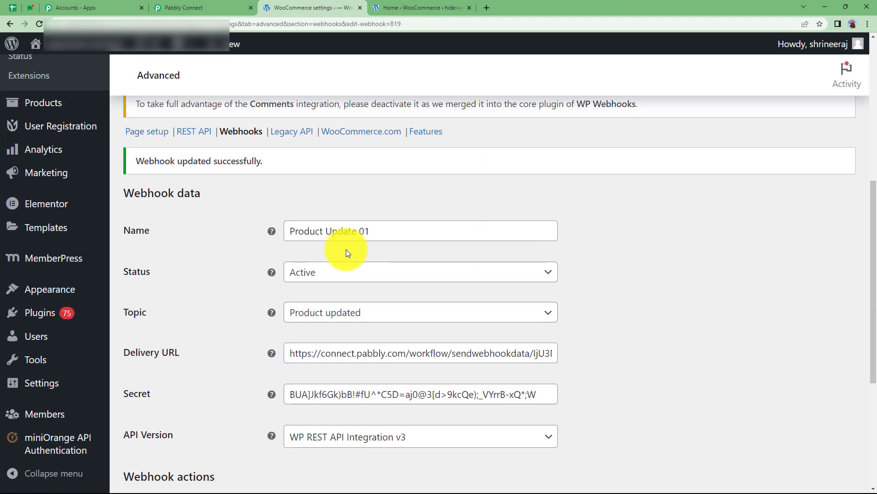
Step: Return to the Pabbly Connect workflow, check the trigger's received response, and start recapturing the webhook response
click(197, 8)
scroll(369, 355, down, 3)
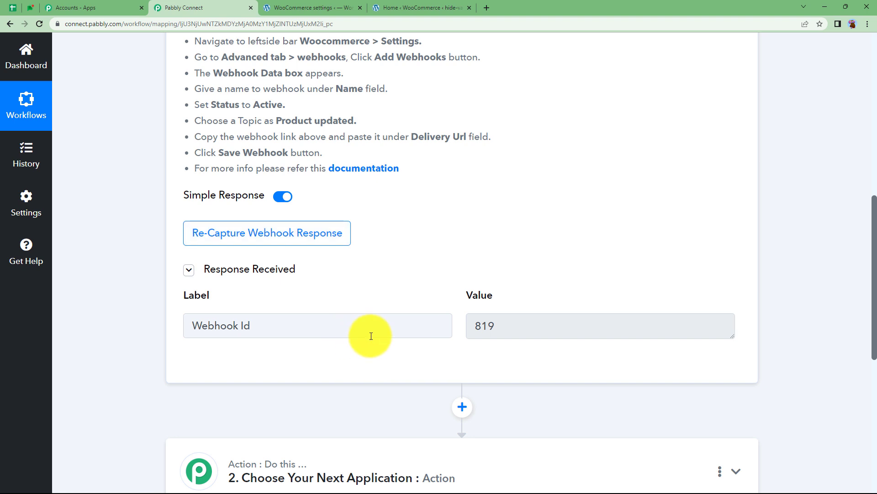
drag(497, 327, 445, 327)
click(425, 291)
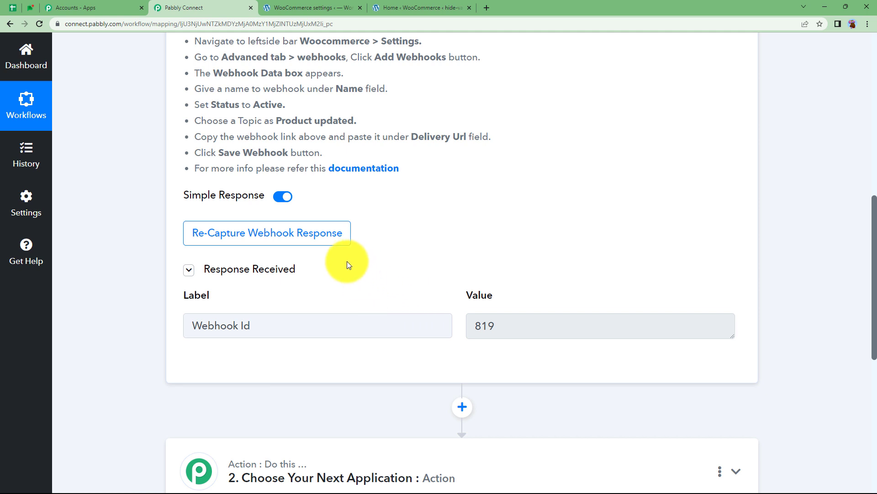
scroll(351, 284, up, 4)
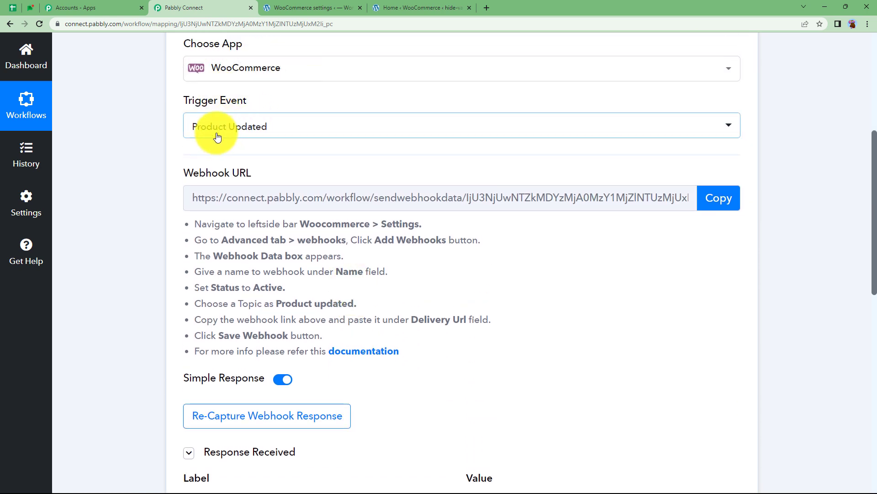
scroll(174, 211, down, 3)
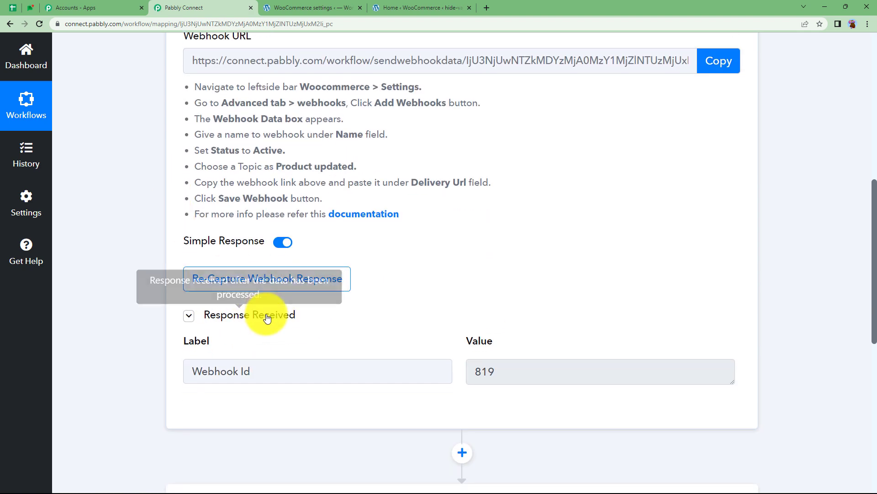
click(293, 279)
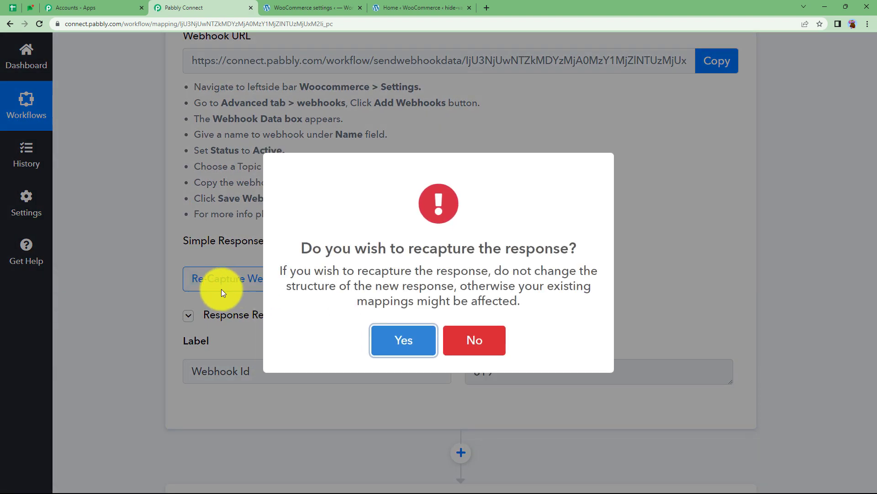
click(395, 337)
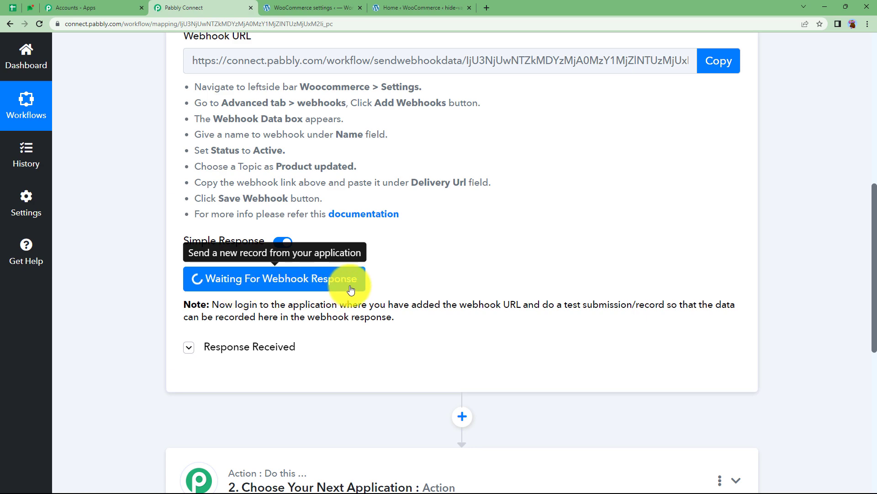
Step: Switch to the first store's WordPress admin and open New Test product for editing from the product list
click(335, 7)
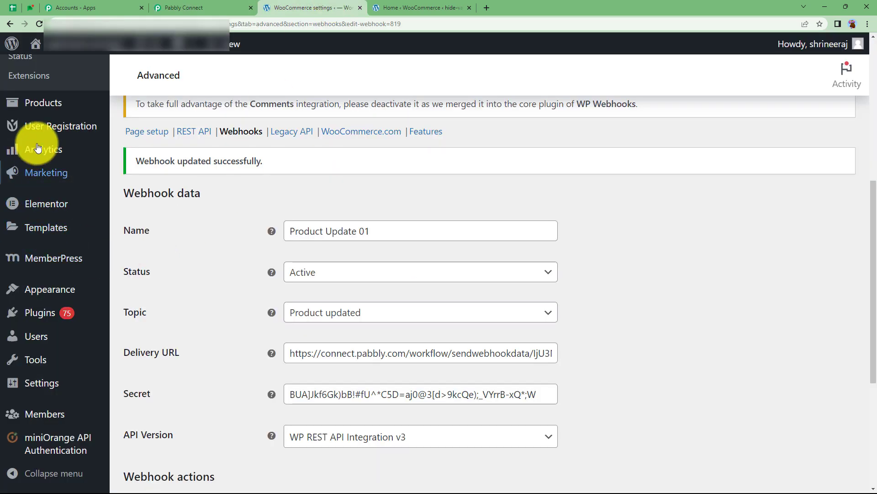
scroll(98, 270, up, 3)
mouse_move(48, 240)
click(160, 245)
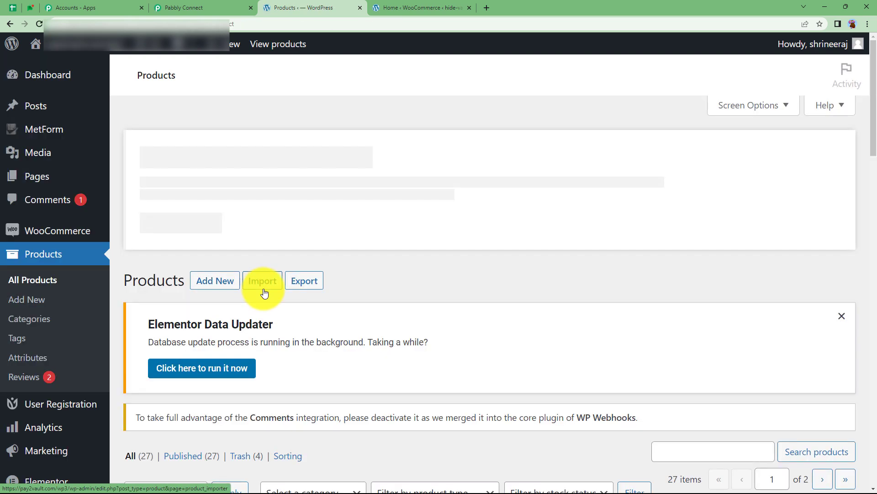
scroll(260, 288, down, 8)
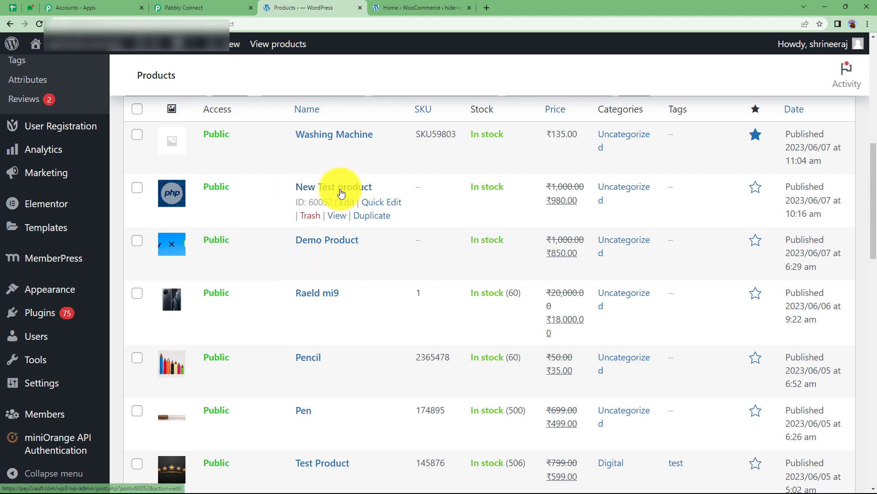
click(349, 204)
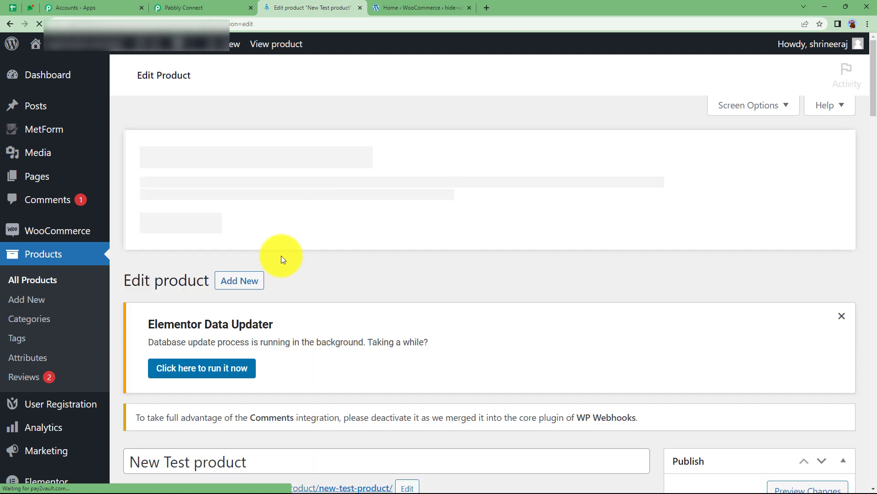
Step: Set the product's sale price to 900 in its general product data and update the product
scroll(257, 311, down, 3)
scroll(258, 311, down, 5)
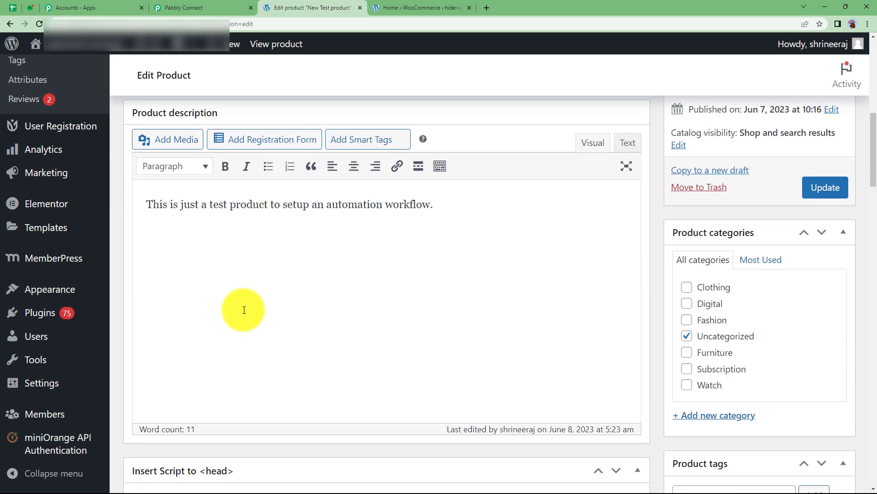
scroll(400, 273, down, 8)
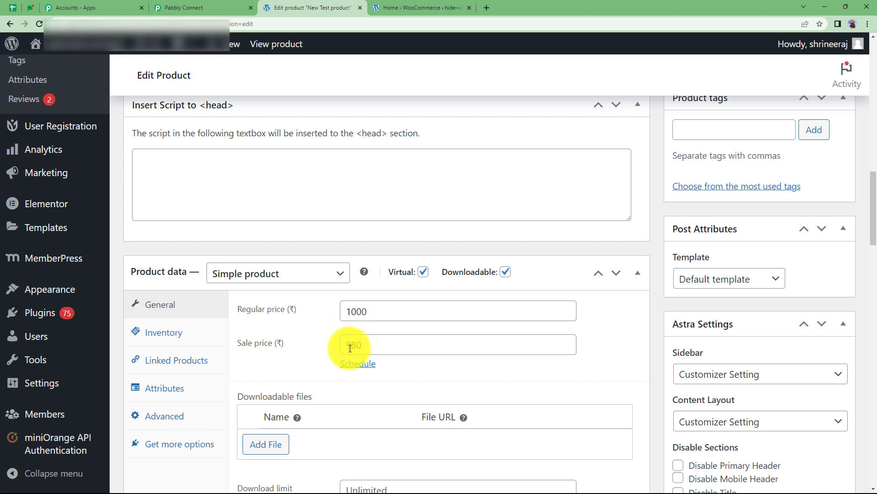
click(380, 310)
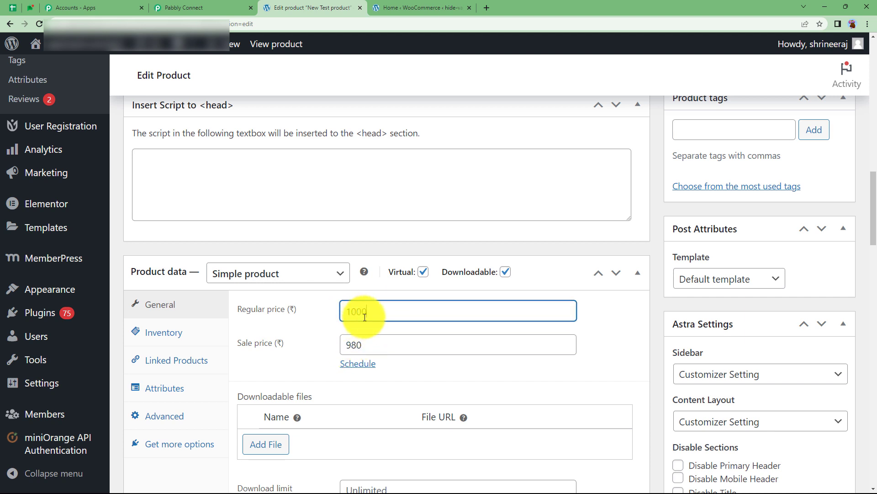
click(368, 345)
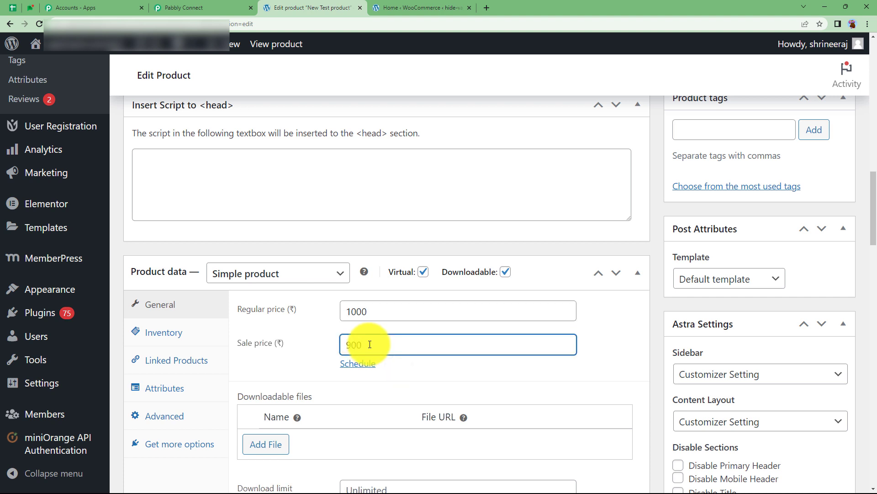
text(900)
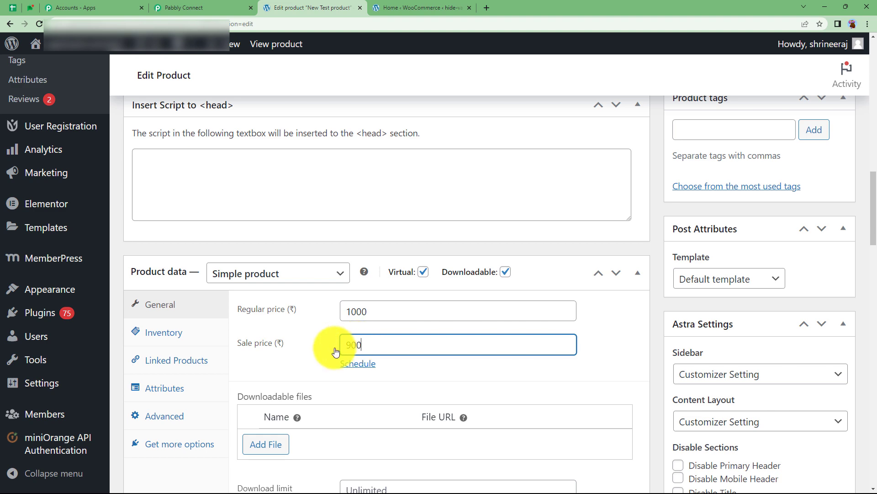
scroll(326, 347, down, 3)
scroll(325, 346, up, 3)
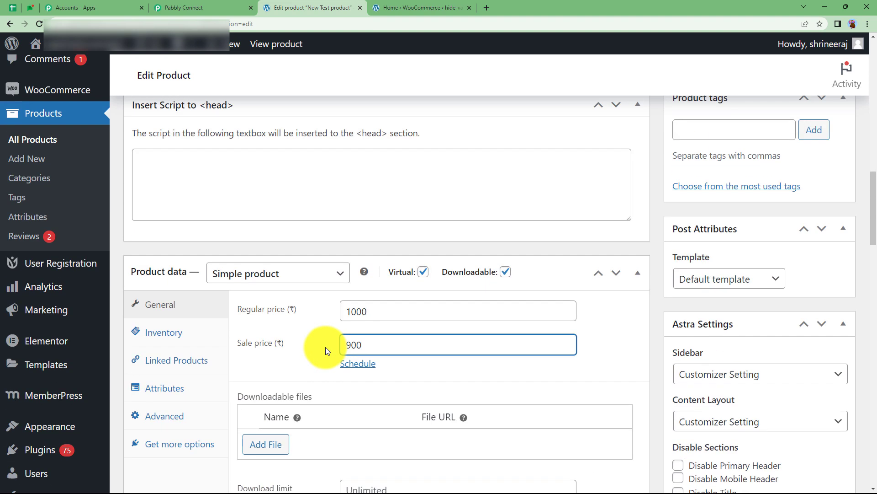
scroll(326, 347, up, 8)
click(846, 192)
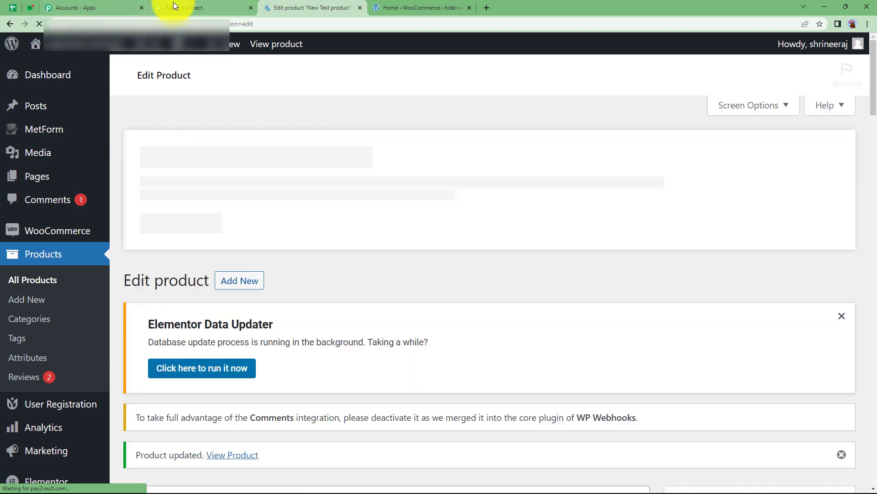
Step: Switch to the Pabbly Connect workflow and examine the slug, sale price, regular price and name in the recaptured webhook response
click(173, 4)
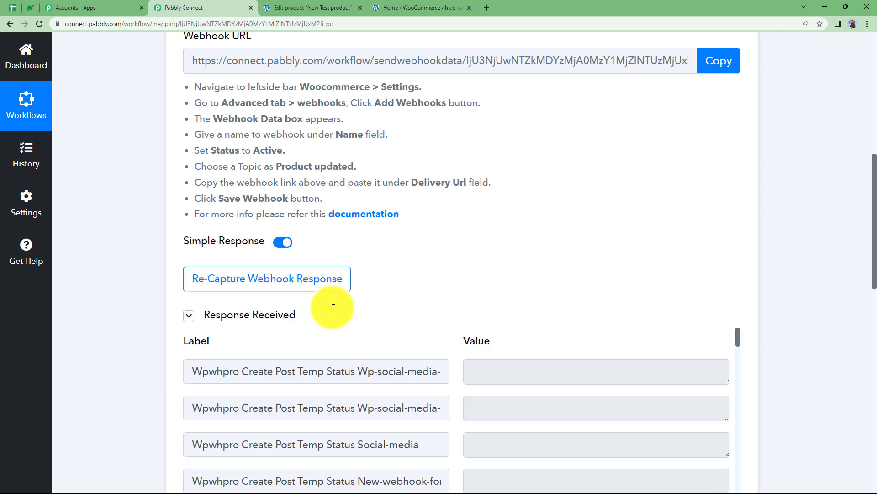
scroll(424, 287, down, 5)
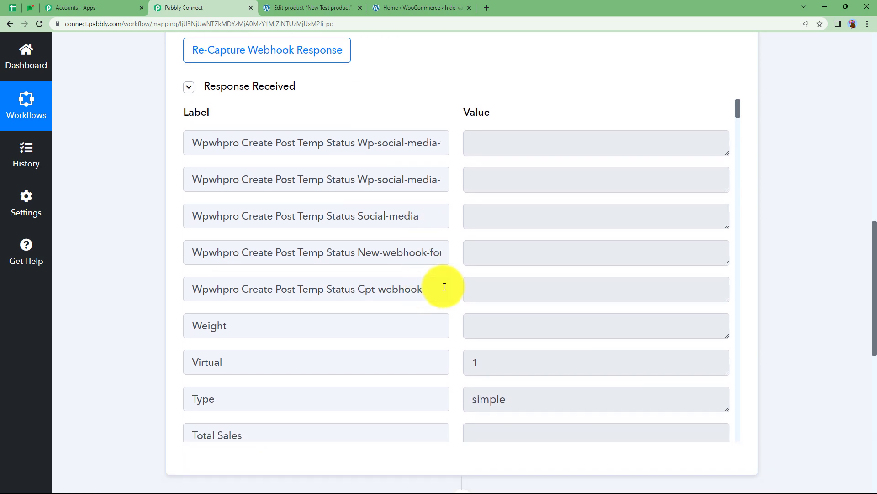
scroll(446, 287, down, 13)
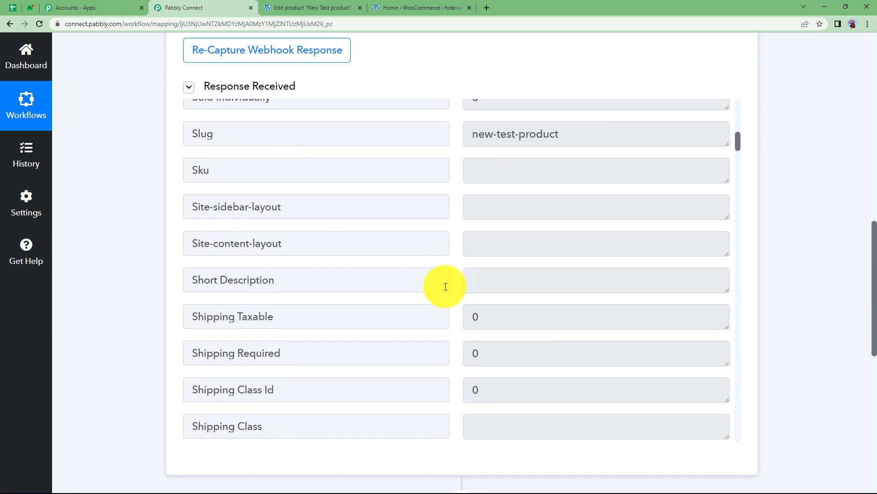
drag(577, 134, 451, 138)
drag(213, 137, 173, 142)
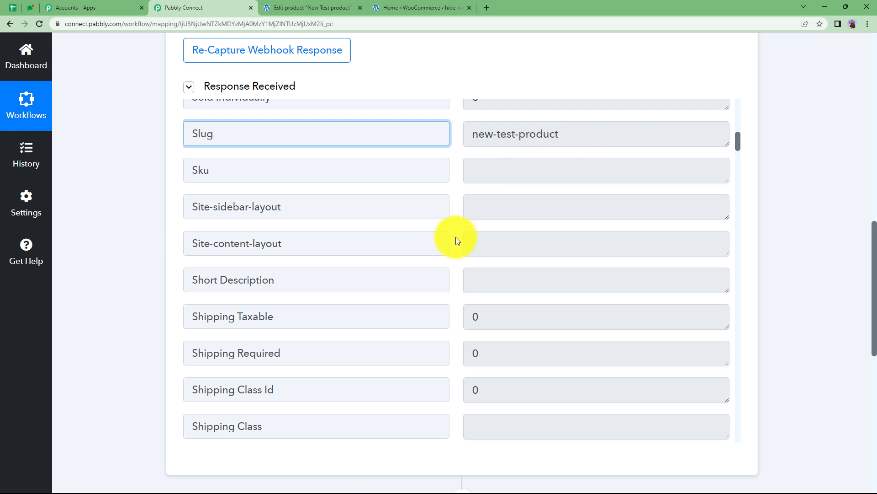
scroll(456, 237, down, 7)
click(504, 177)
drag(504, 177, 425, 190)
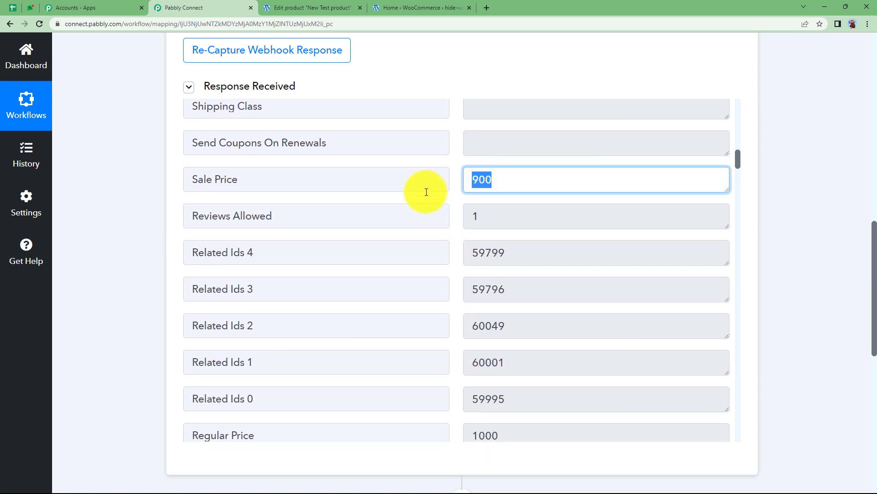
scroll(436, 265, down, 3)
drag(511, 290, 419, 319)
scroll(420, 319, down, 8)
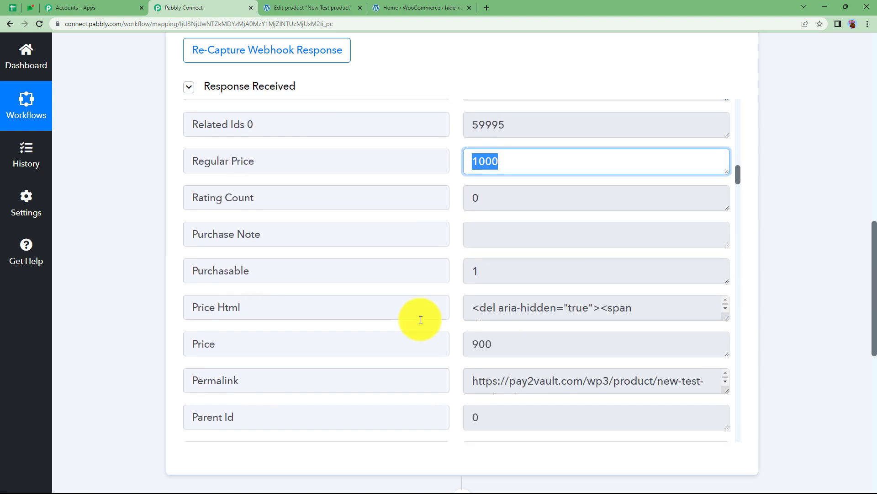
drag(603, 261, 470, 270)
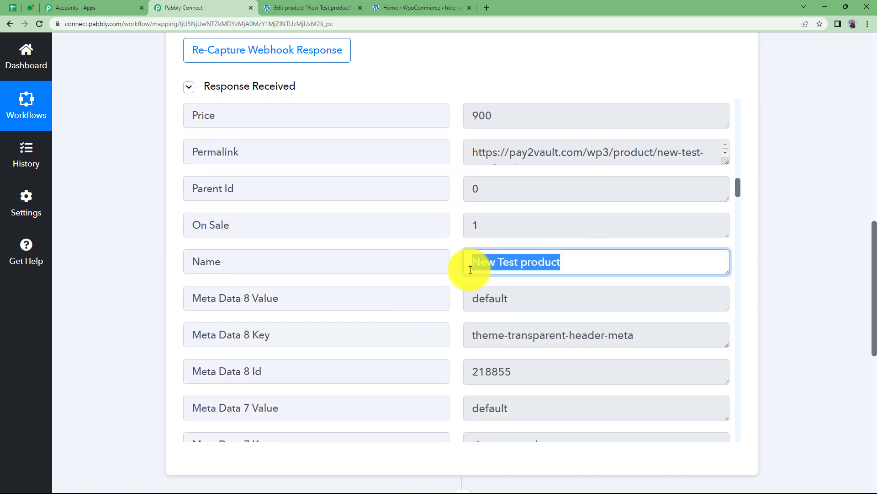
scroll(460, 298, down, 7)
scroll(460, 299, down, 4)
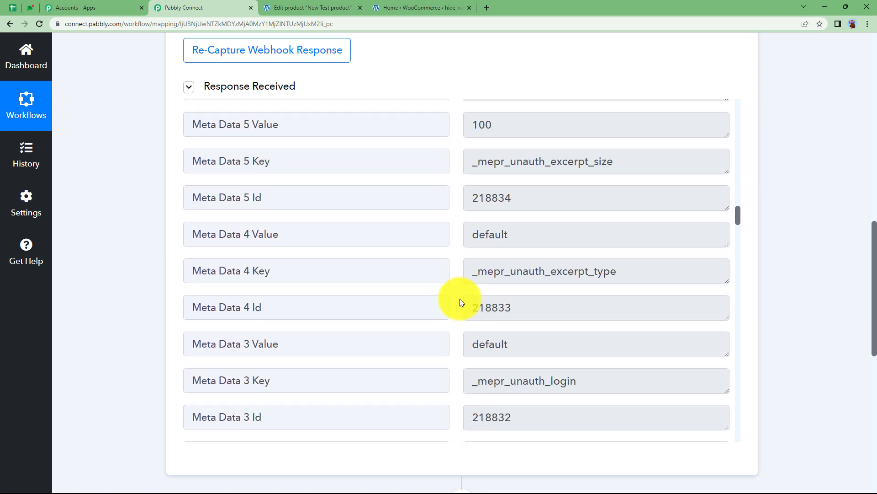
scroll(459, 299, up, 8)
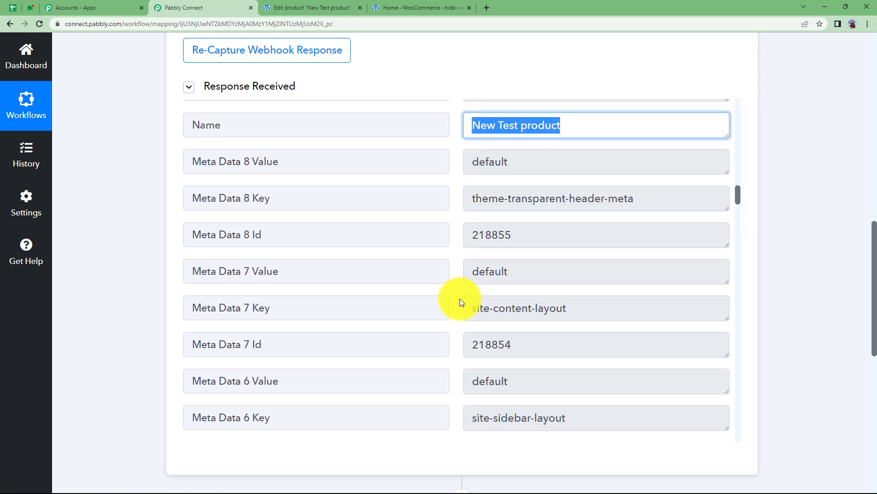
Step: Examine the product name and slug in the trigger's webhook response, and look at the second store's WooCommerce home page
scroll(460, 299, up, 3)
click(562, 266)
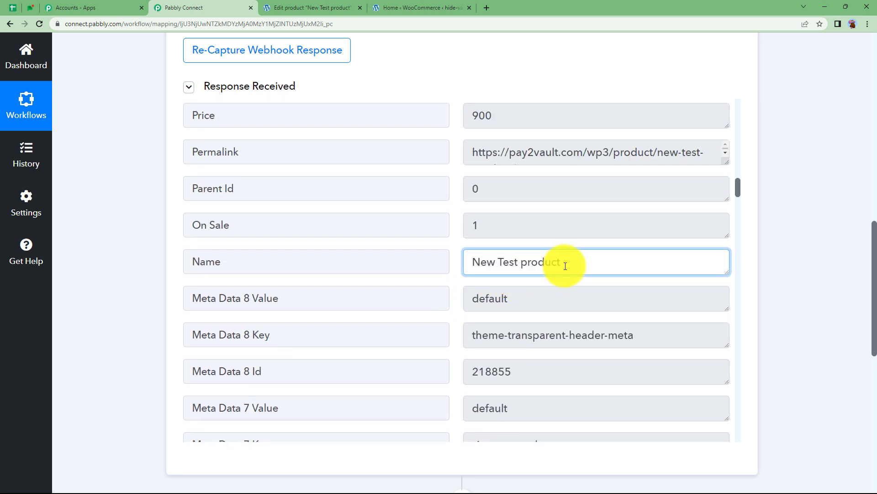
scroll(562, 267, up, 12)
scroll(563, 267, up, 10)
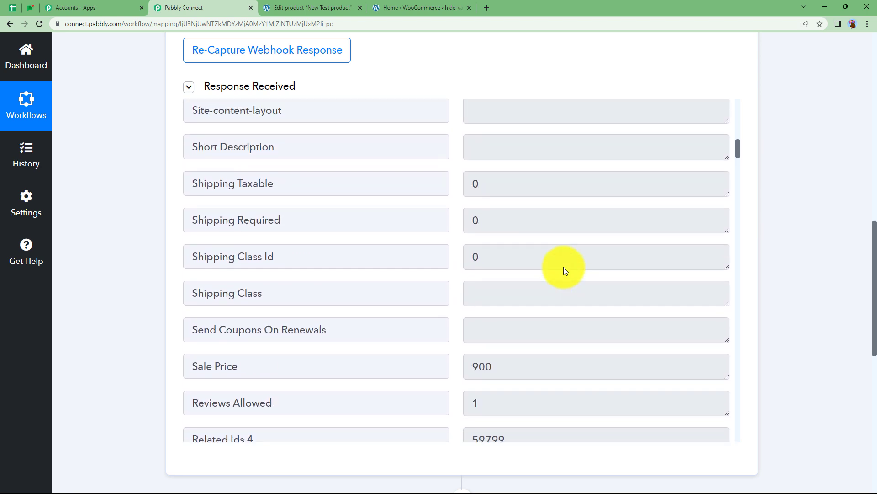
triple_click(594, 267)
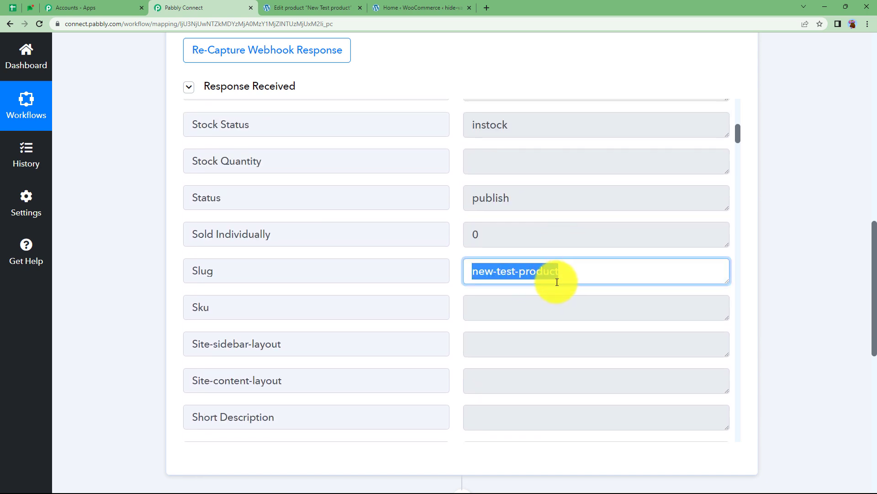
click(450, 8)
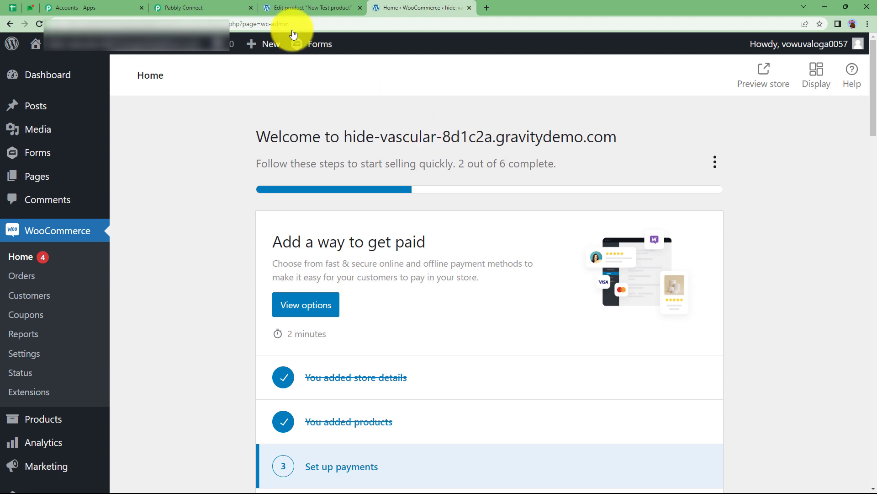
click(224, 4)
Step: Examine the Virtual field in the trigger's webhook response, looking at New Test product's edit page in the first store in between
scroll(312, 223, up, 10)
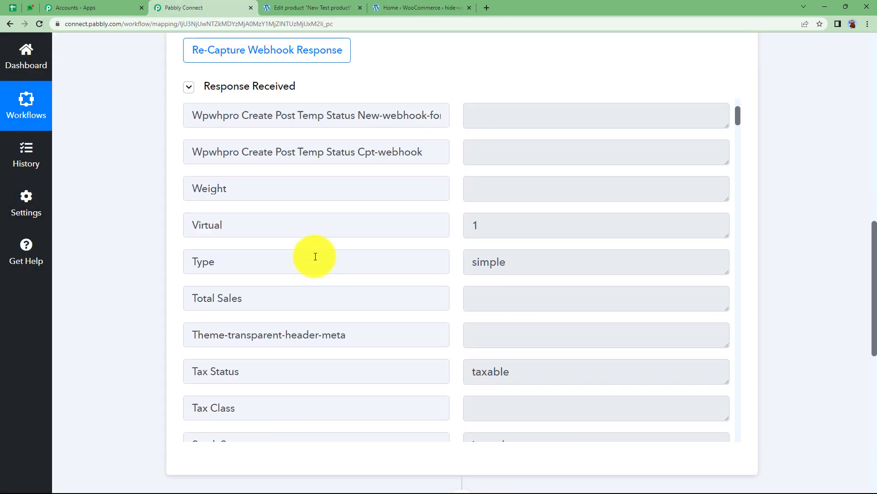
drag(498, 361, 417, 366)
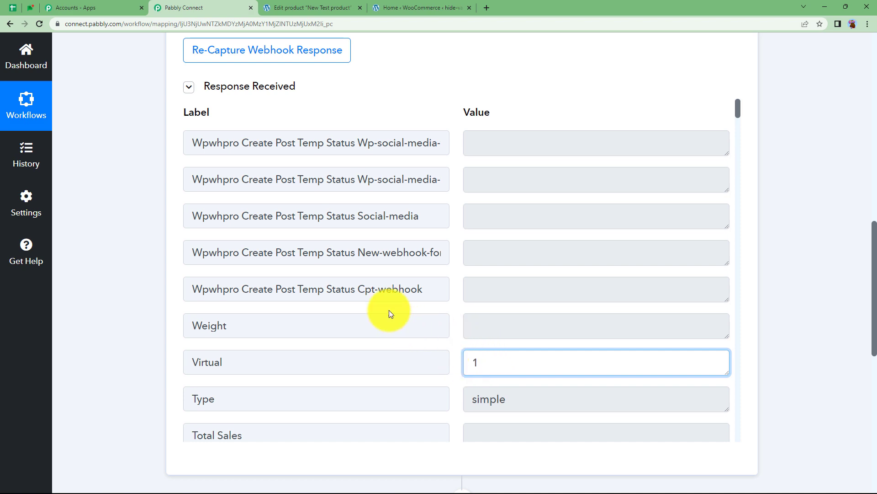
scroll(390, 311, up, 4)
scroll(392, 313, down, 10)
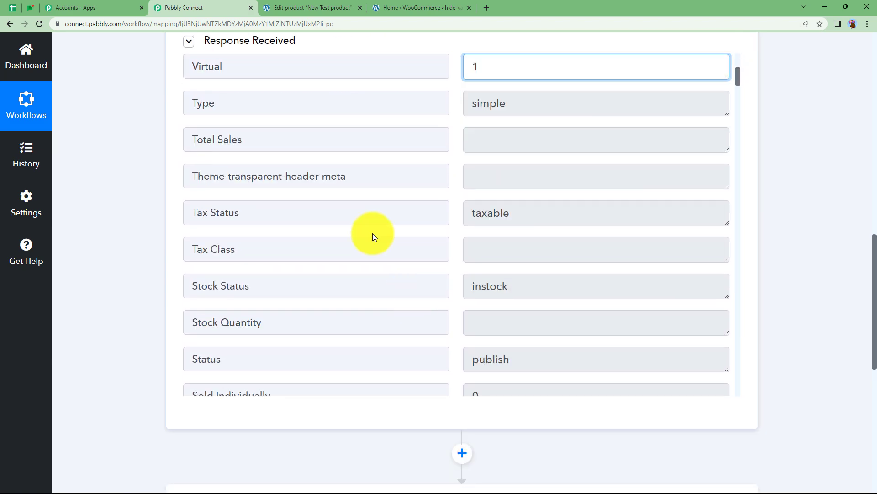
click(292, 7)
scroll(264, 355, down, 5)
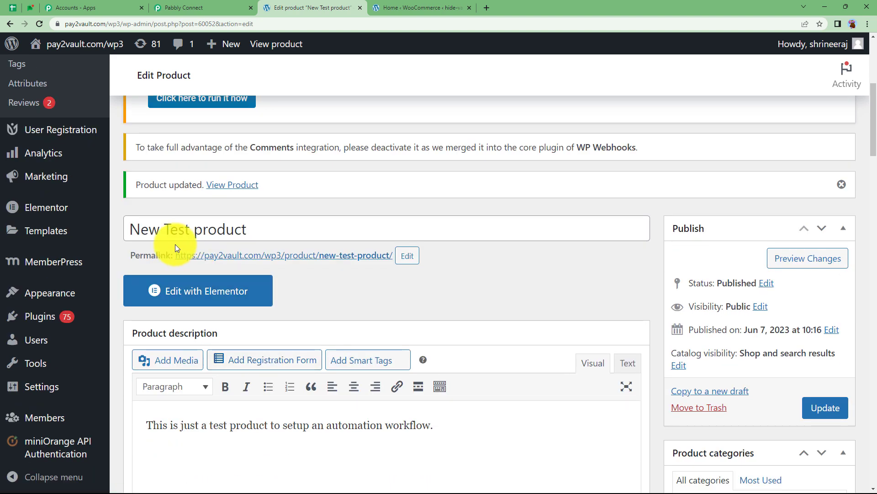
click(196, 7)
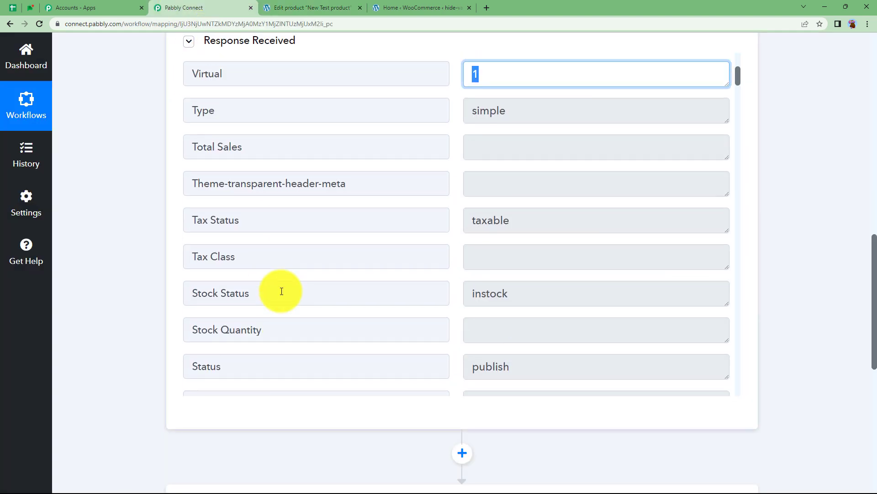
scroll(282, 291, up, 5)
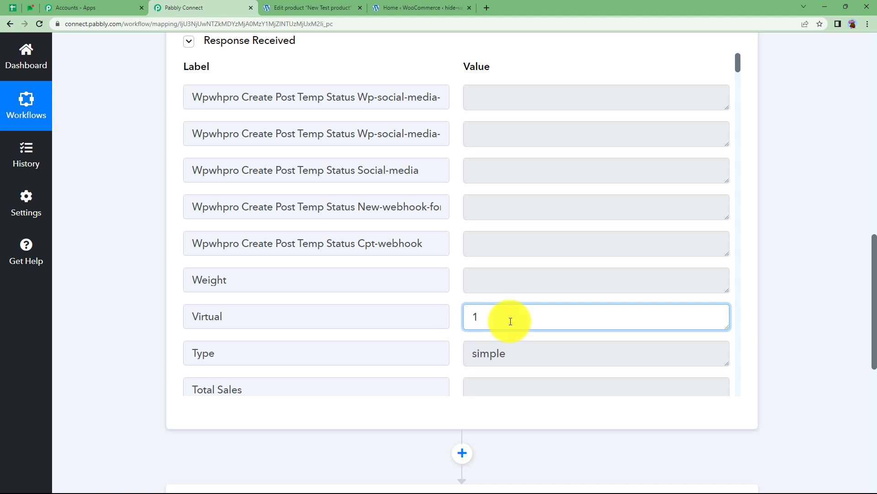
click(150, 346)
scroll(149, 347, down, 1)
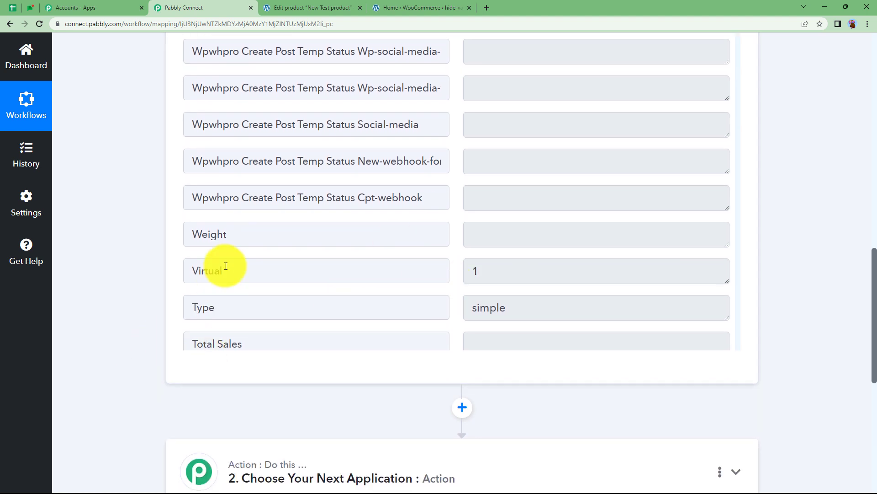
click(464, 284)
double_click(476, 274)
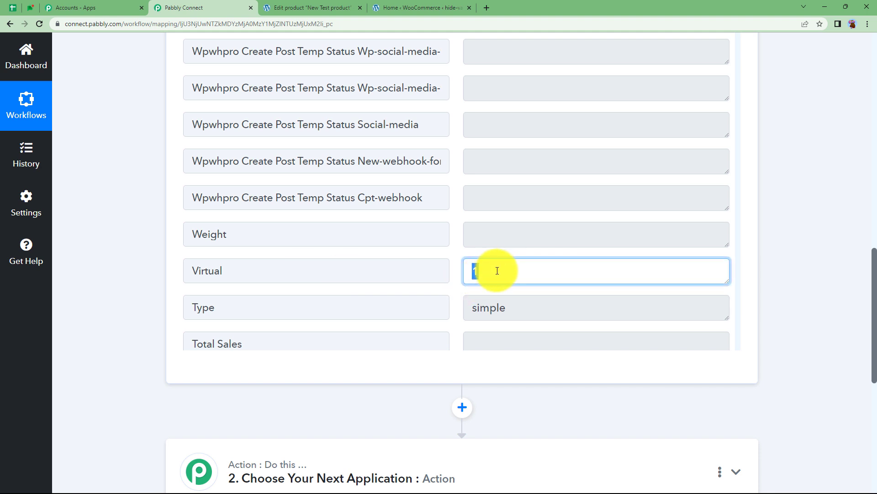
Step: Search the apps for the workflow's second step and choose Lookup Table as the action app
scroll(151, 377, down, 3)
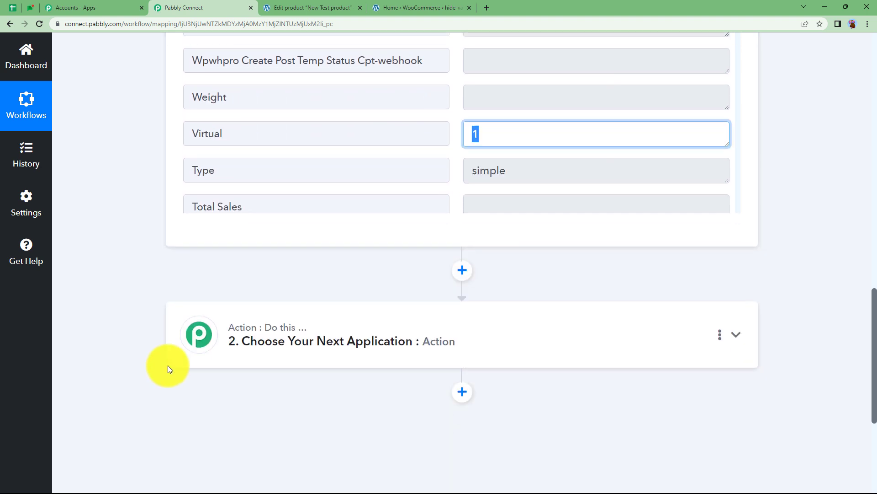
click(226, 335)
scroll(180, 354, down, 3)
click(307, 280)
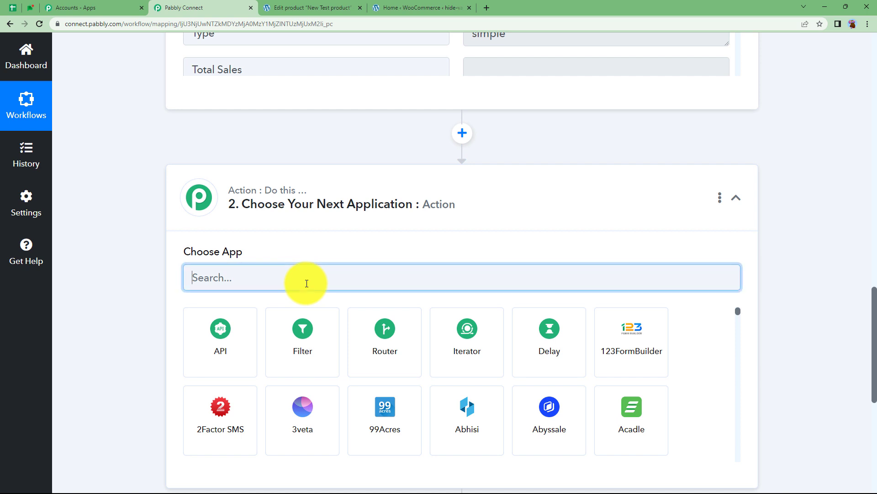
text(loop)
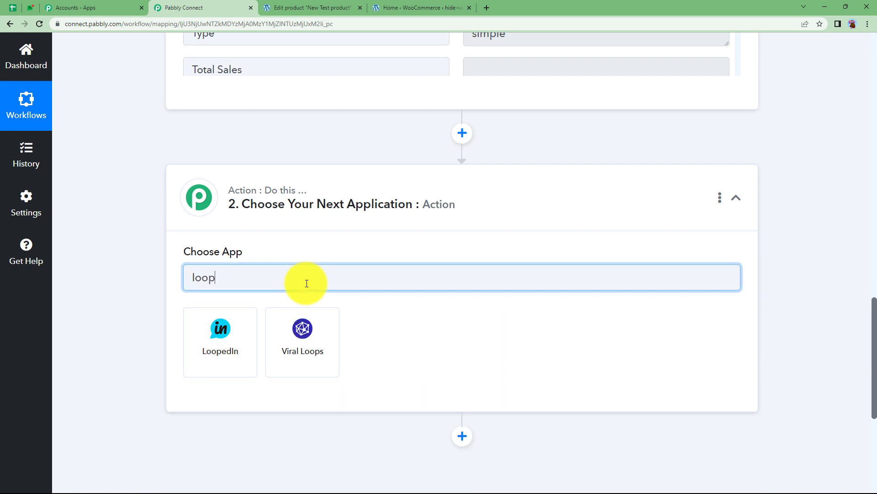
key(BackSpace)
text(ku)
click(214, 361)
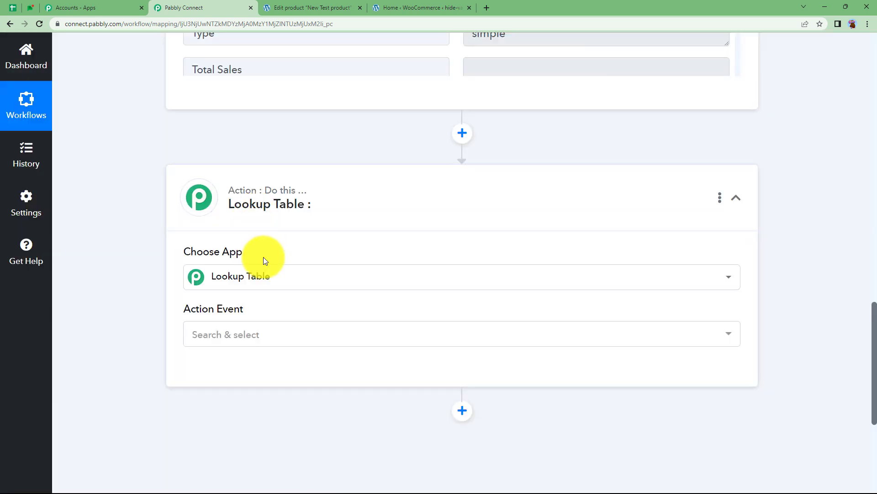
Step: Set the action event to Lookup Table and connect the action
click(197, 341)
click(224, 389)
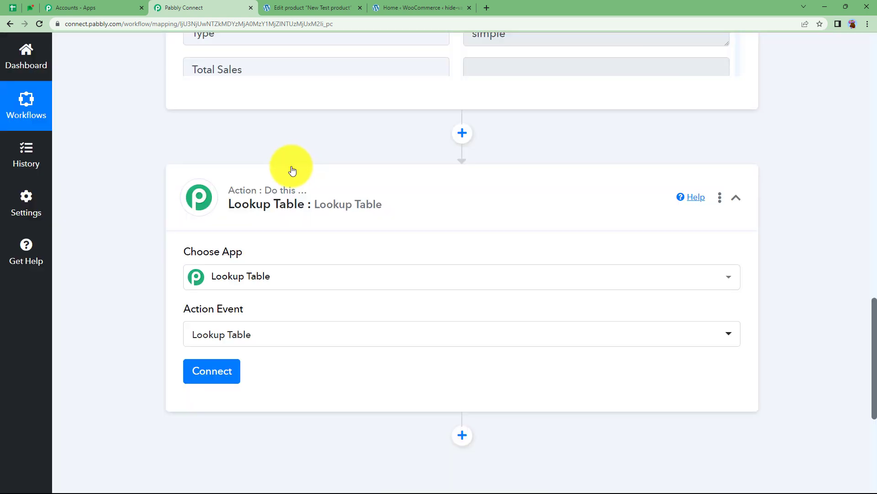
click(195, 368)
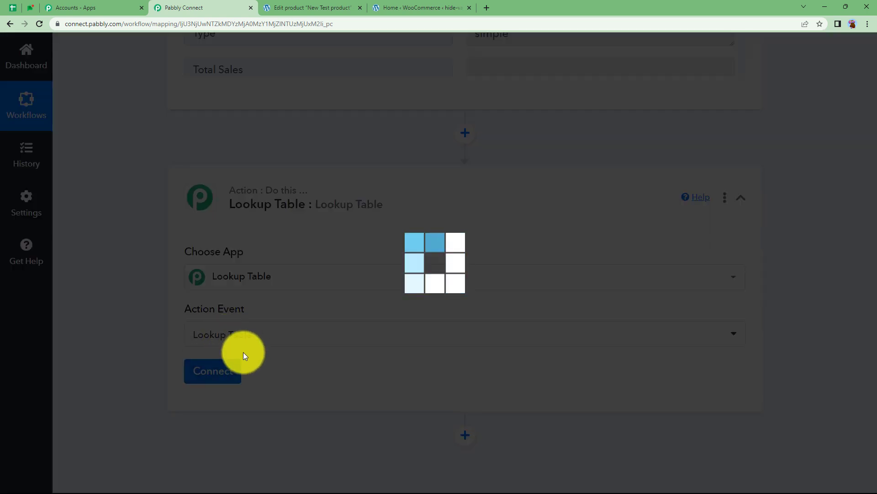
scroll(183, 404, down, 6)
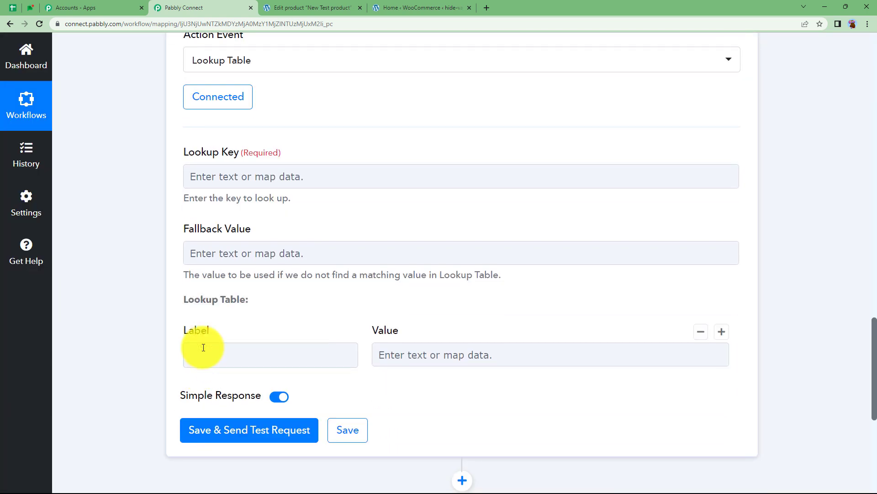
Step: Map the Lookup Key to the Virtual value from the WooCommerce Product Updated trigger
click(208, 353)
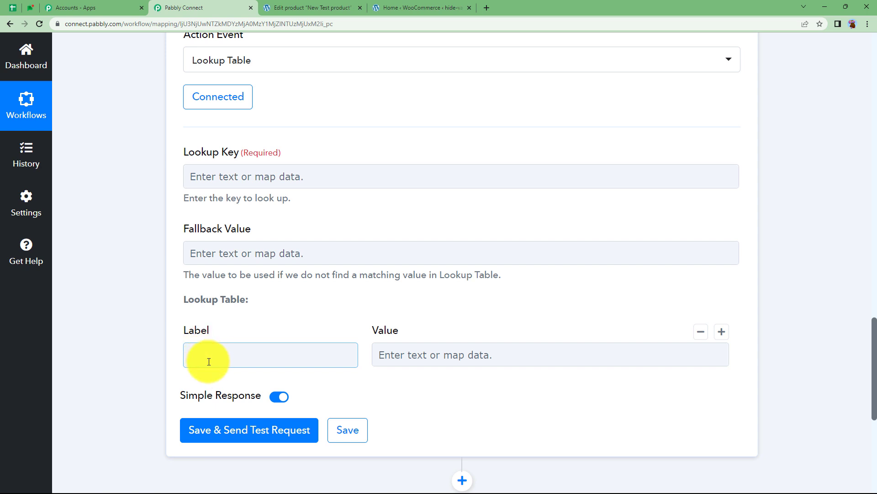
click(218, 174)
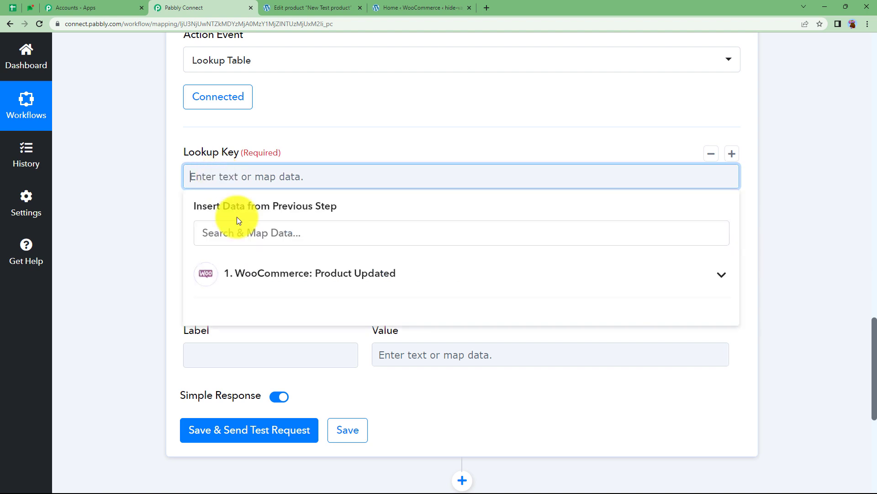
click(254, 274)
scroll(268, 358, down, 3)
click(251, 390)
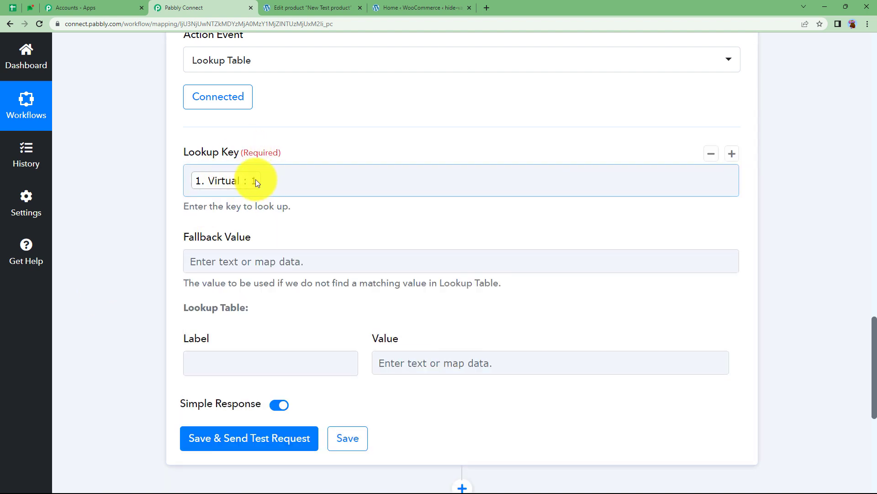
Step: Fill the first lookup table row with label 0 and value false
click(247, 368)
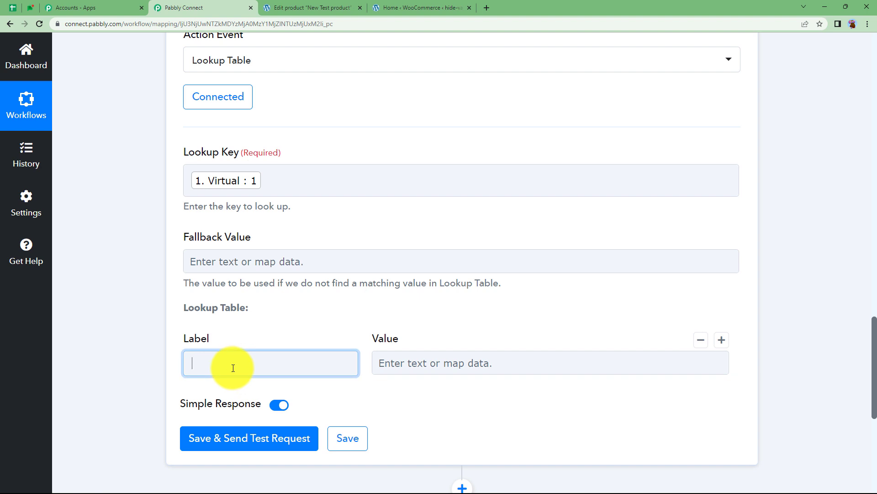
click(385, 364)
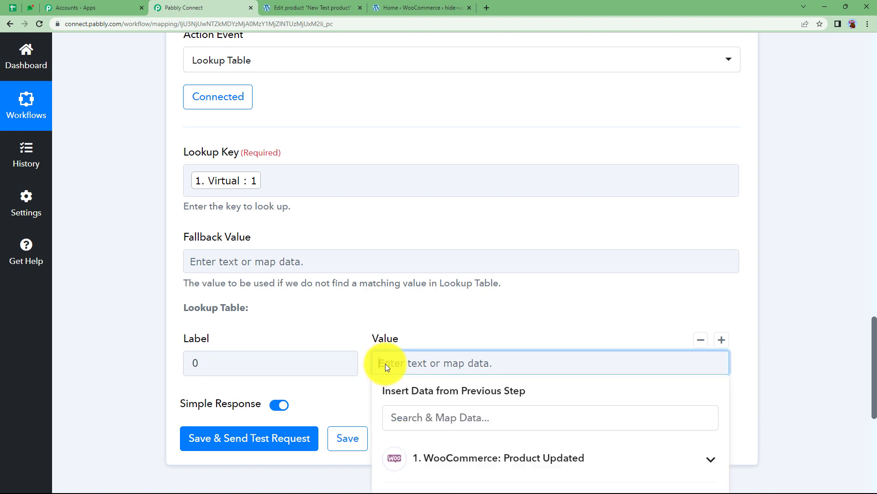
text(false)
click(426, 319)
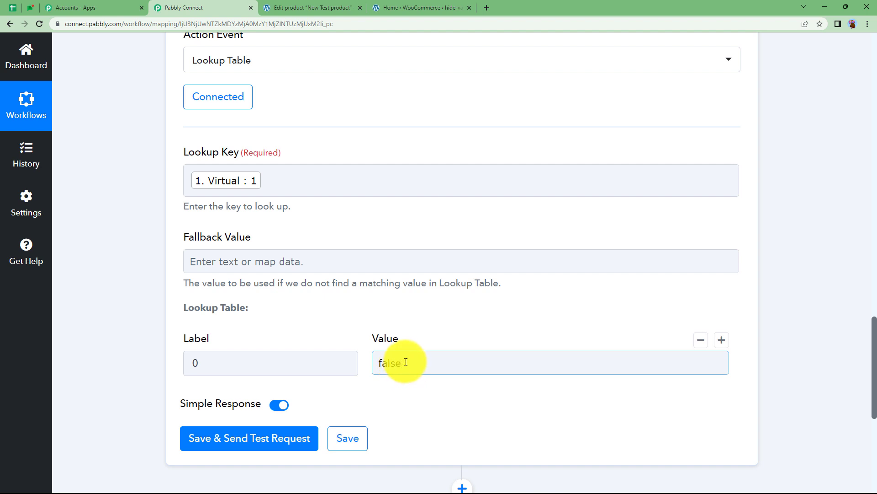
Step: Add a second lookup table row with label 1 and value true
click(722, 340)
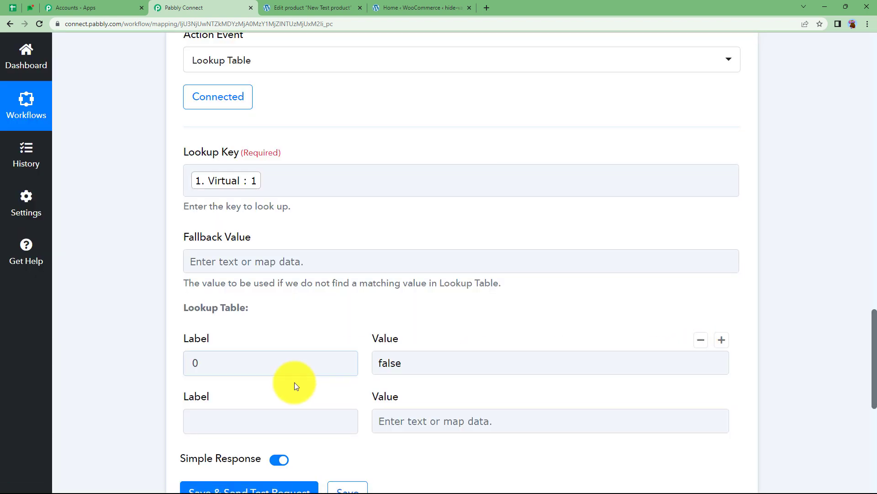
click(276, 418)
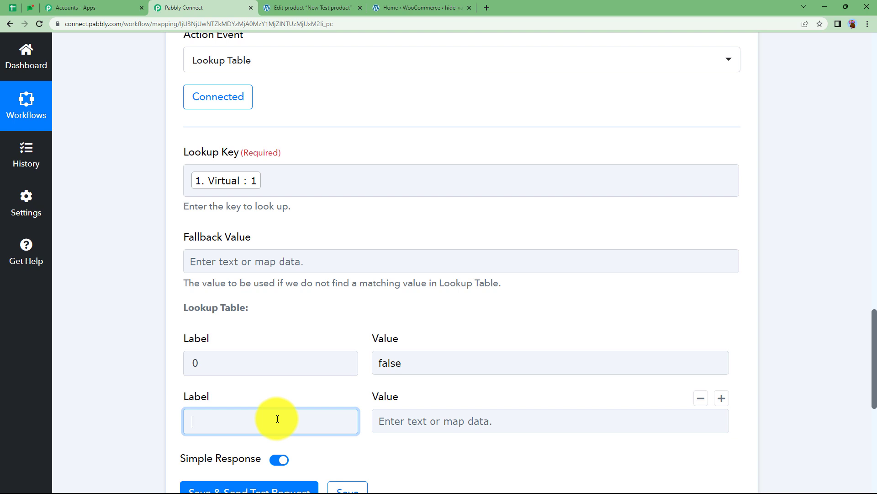
click(386, 416)
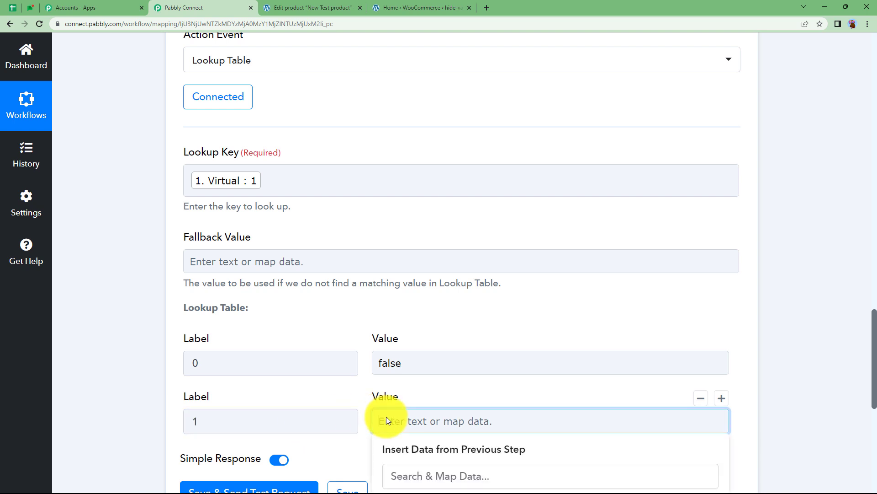
text(tr)
key(BackSpace)
key(BackSpace)
key(BackSpace)
text(rue)
click(427, 342)
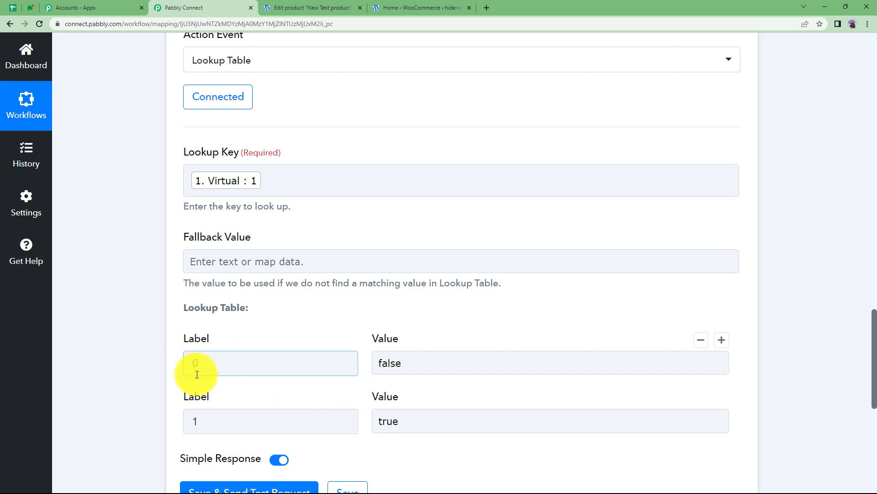
Step: Save the Lookup Table action, send a test request, and check the received response
scroll(326, 376, down, 3)
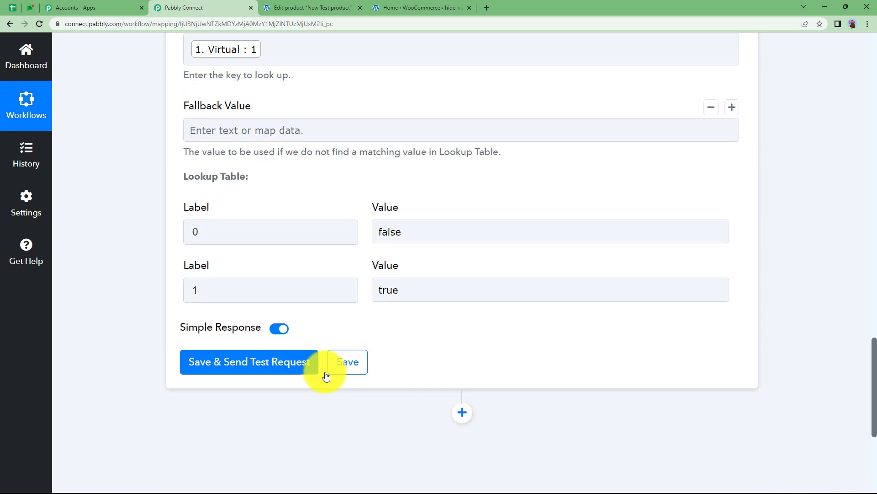
click(284, 360)
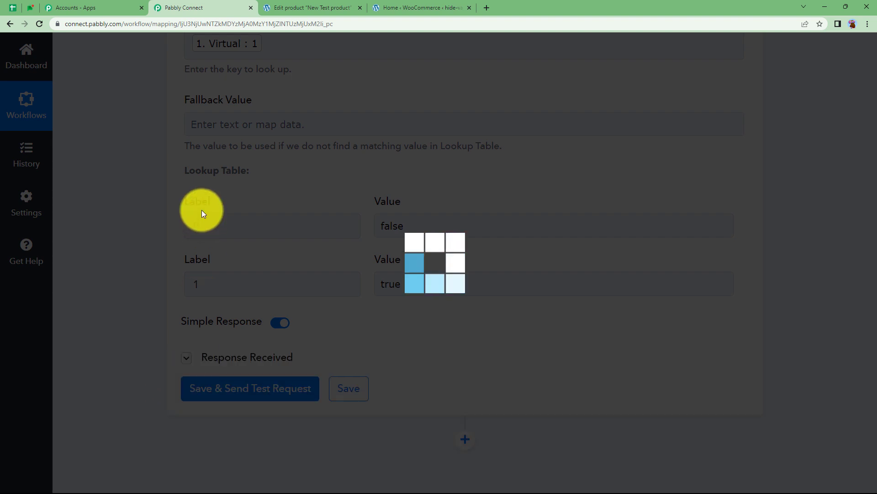
scroll(209, 430, down, 4)
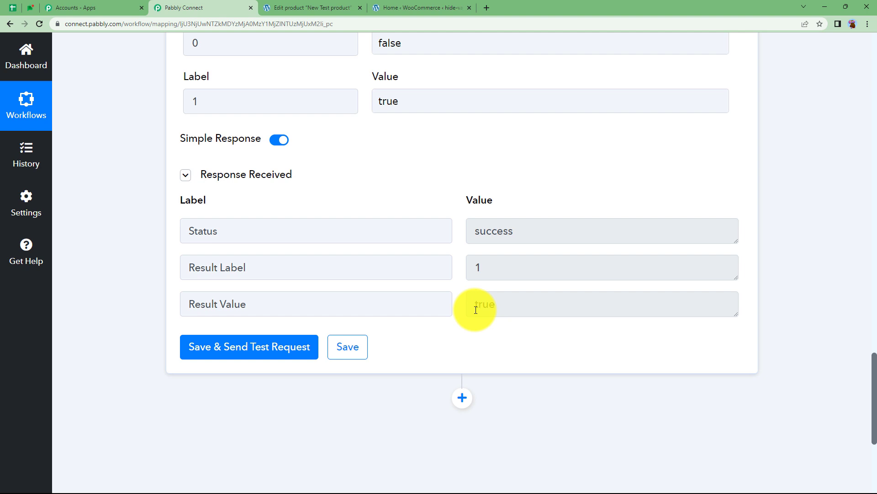
Step: Collapse the Lookup Table action and add another action step below it
scroll(464, 305, up, 12)
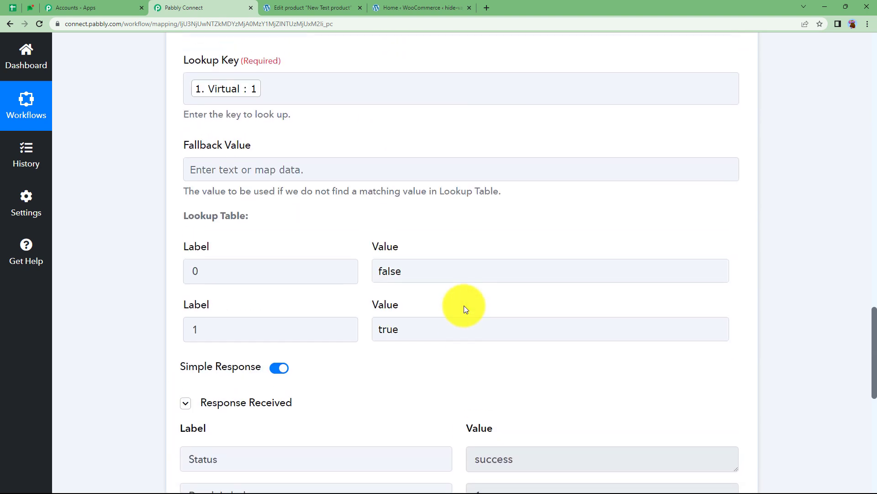
click(490, 202)
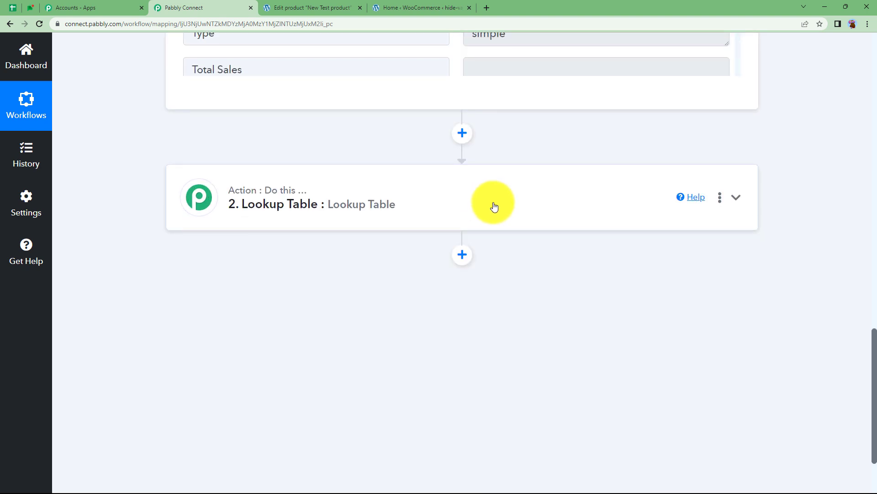
click(467, 258)
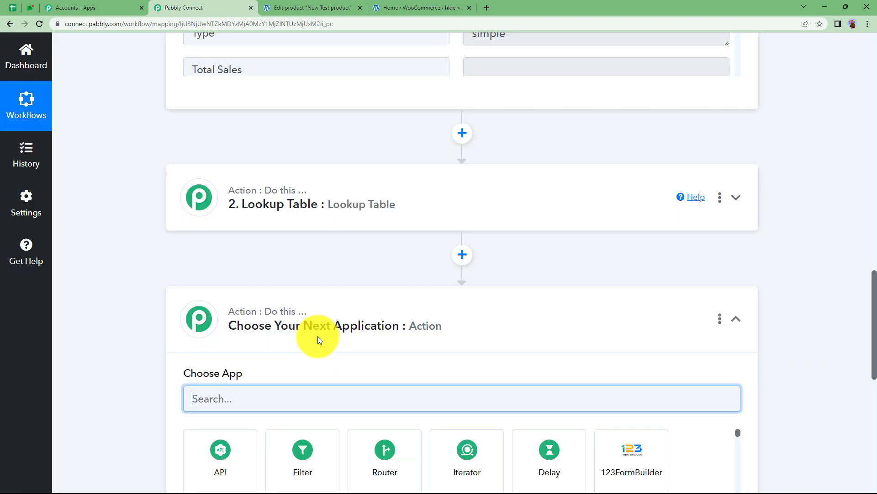
Step: Set the new action step to WooCommerce with the action event Retrieve a Product by Name or Slug
scroll(326, 352, down, 2)
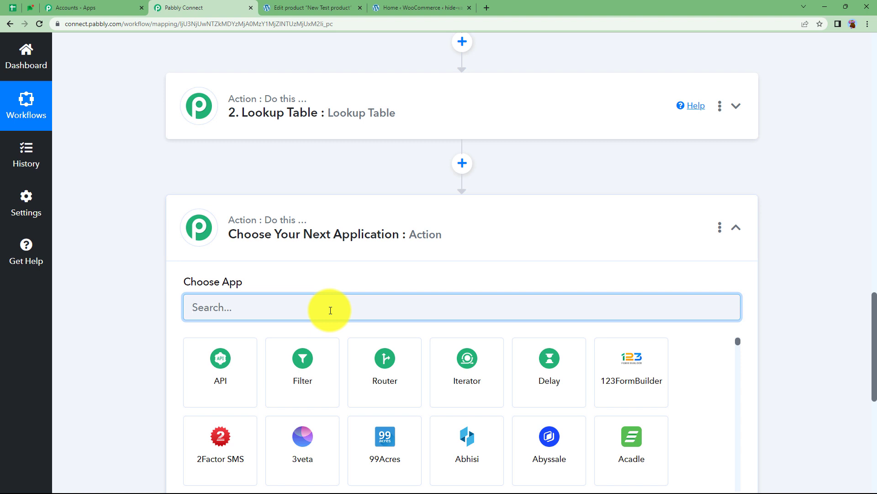
text(wooc)
click(238, 361)
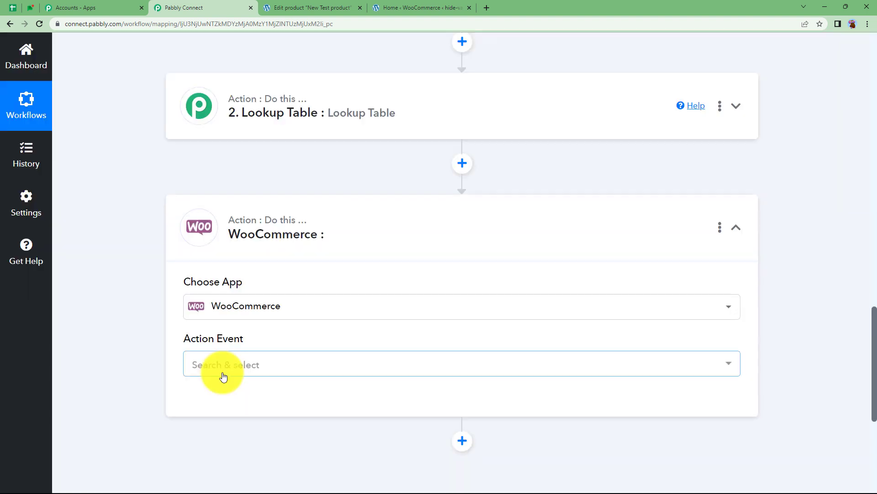
click(226, 364)
scroll(257, 320, down, 3)
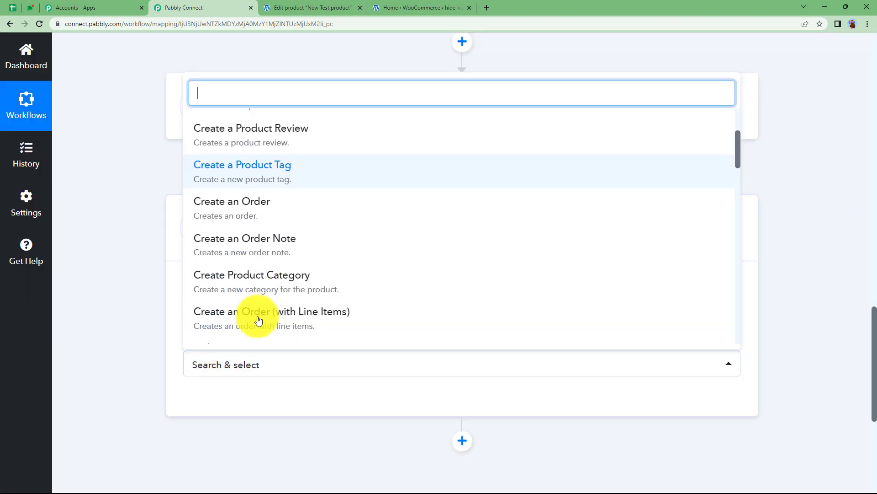
scroll(258, 320, down, 7)
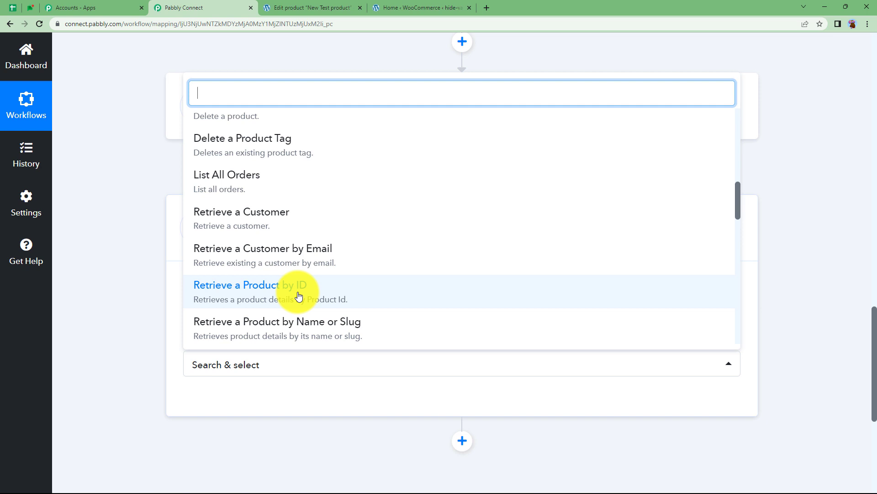
click(350, 332)
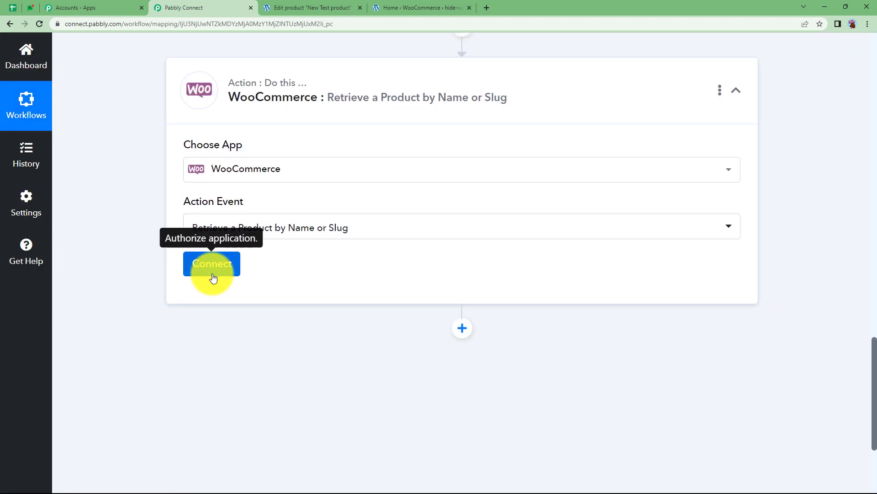
Step: Start adding a new WooCommerce connection and read the instructions for creating the consumer key and secret
click(211, 272)
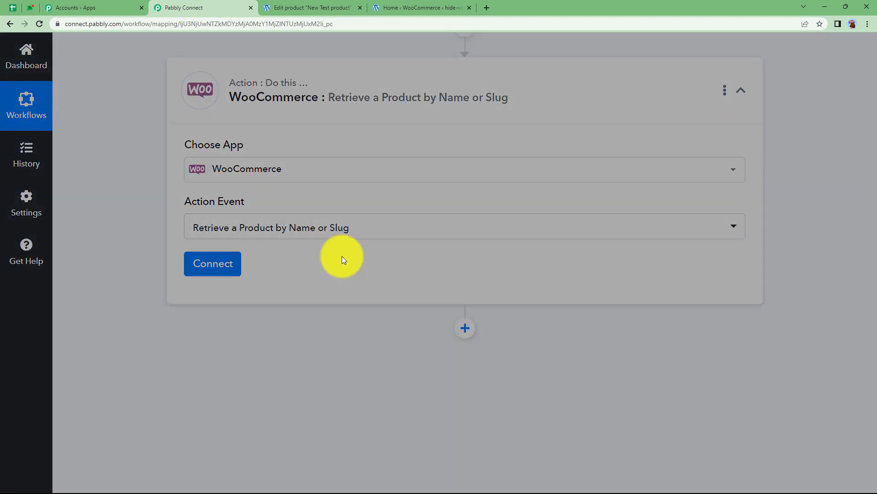
click(521, 167)
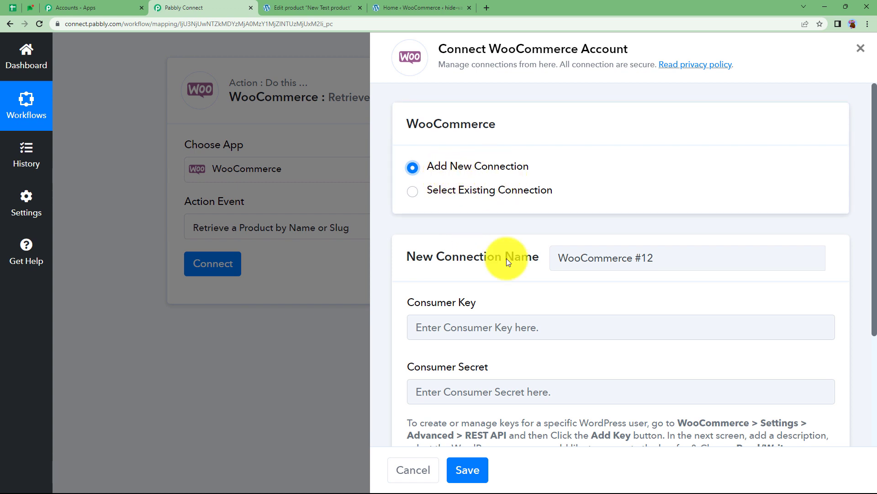
scroll(494, 331, down, 3)
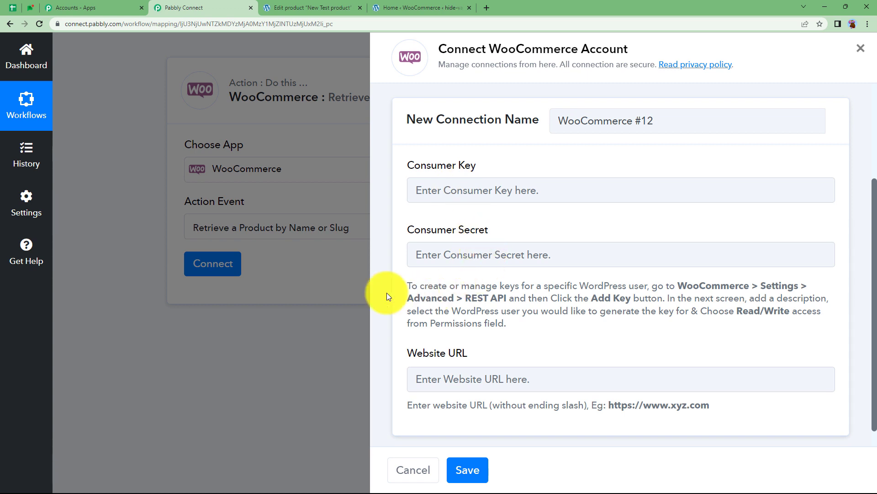
drag(401, 281, 508, 307)
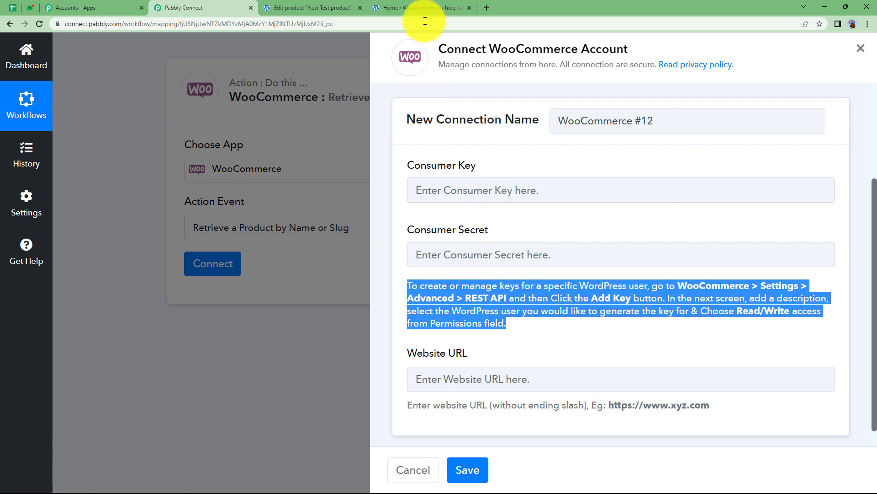
Step: Switch to the destination store's WordPress admin and start adding a key in WooCommerce's advanced REST API settings
click(429, 6)
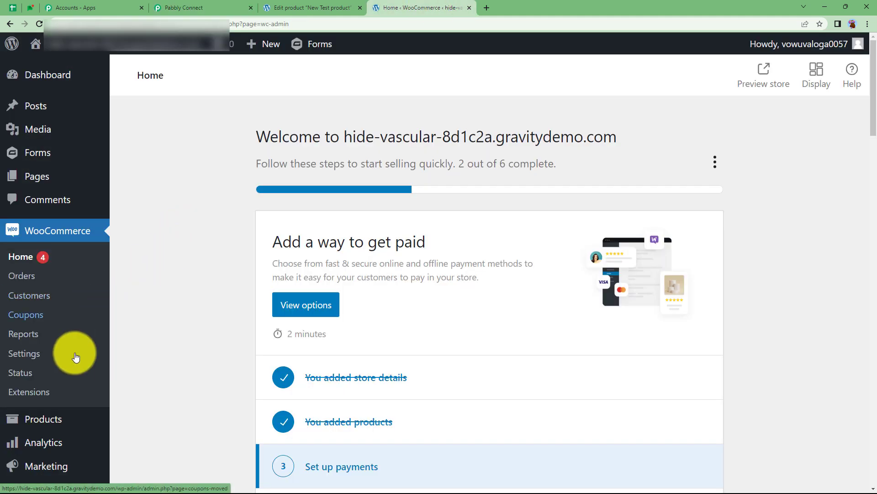
click(25, 361)
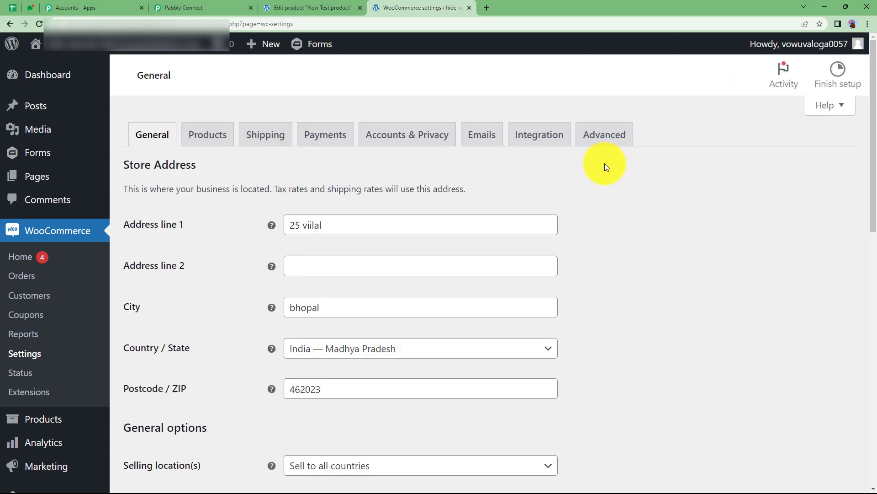
click(596, 143)
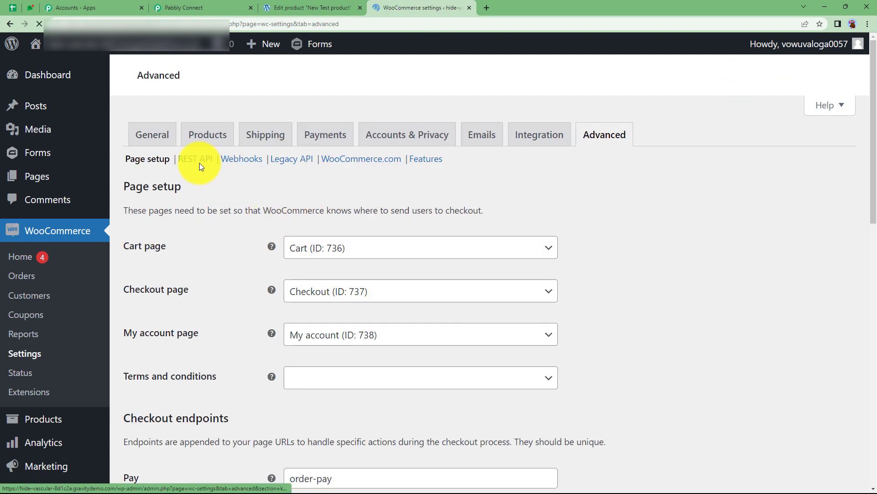
click(200, 162)
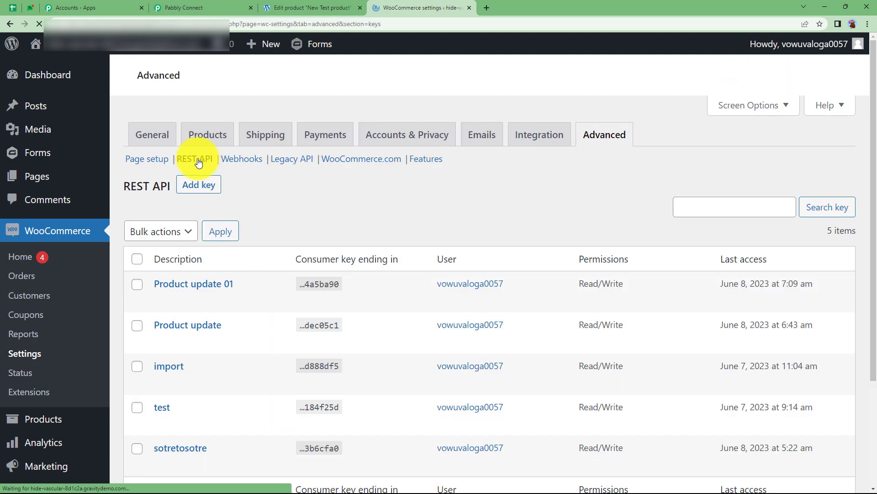
click(202, 191)
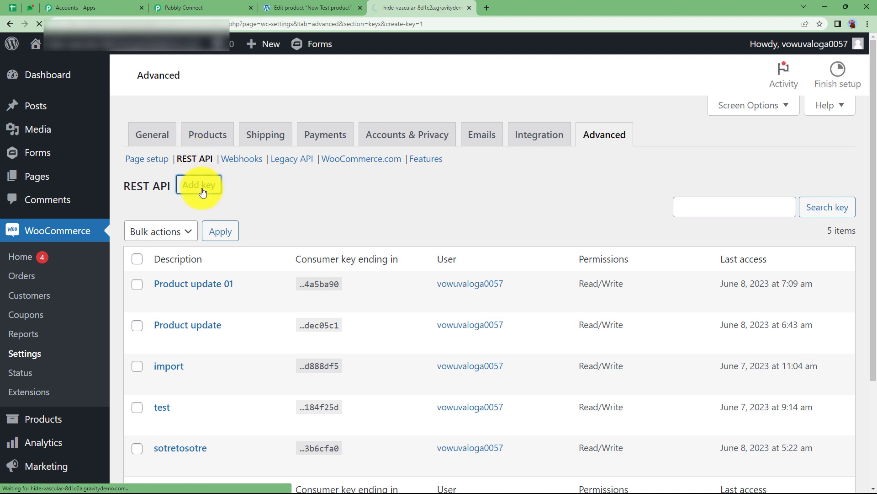
Step: Generate an API key with the description "Updating of a Product" and Read/Write permissions
click(303, 228)
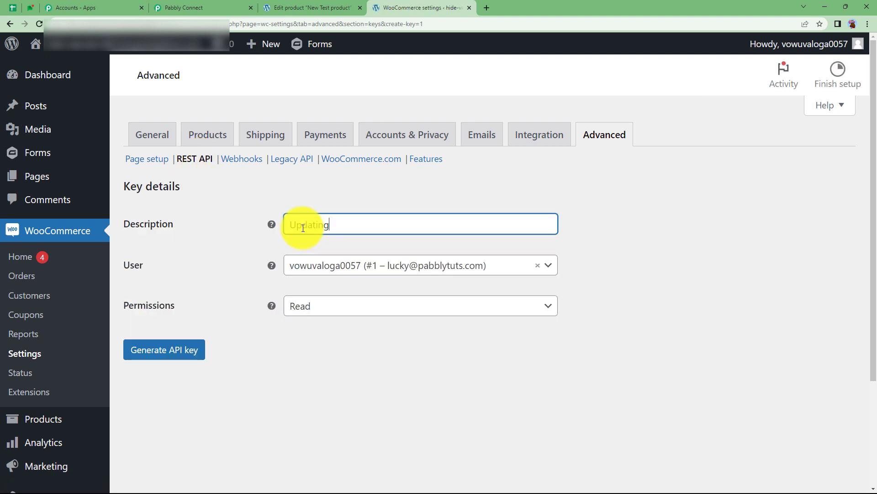
text(Updating of a Product)
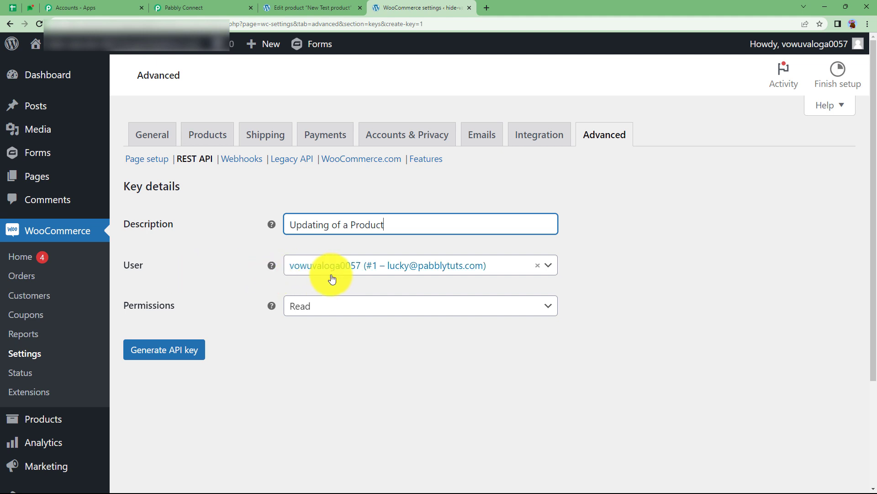
click(326, 304)
click(341, 378)
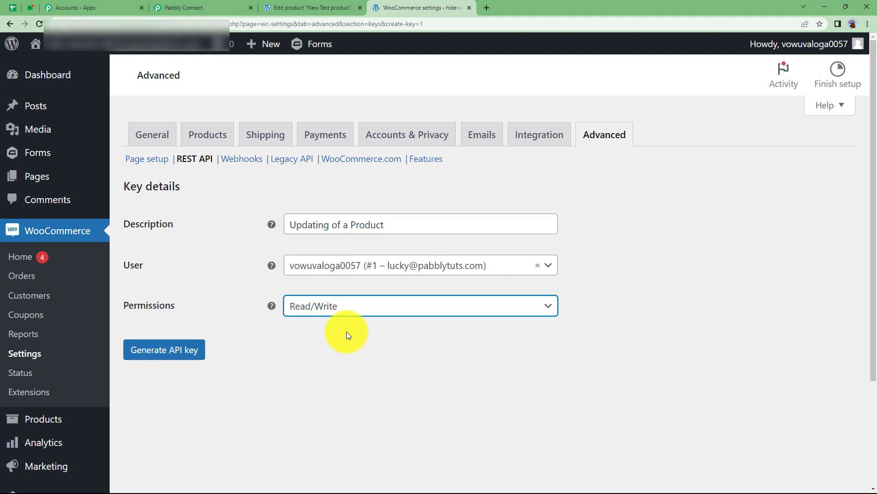
click(165, 351)
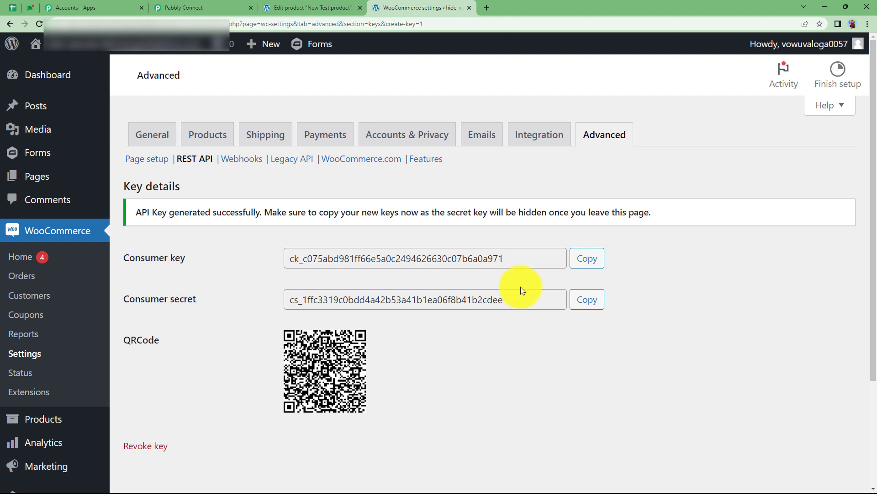
Step: Copy the generated consumer key and paste it into the Consumer Key field of the Pabbly Connect WooCommerce connection
click(579, 261)
click(238, 7)
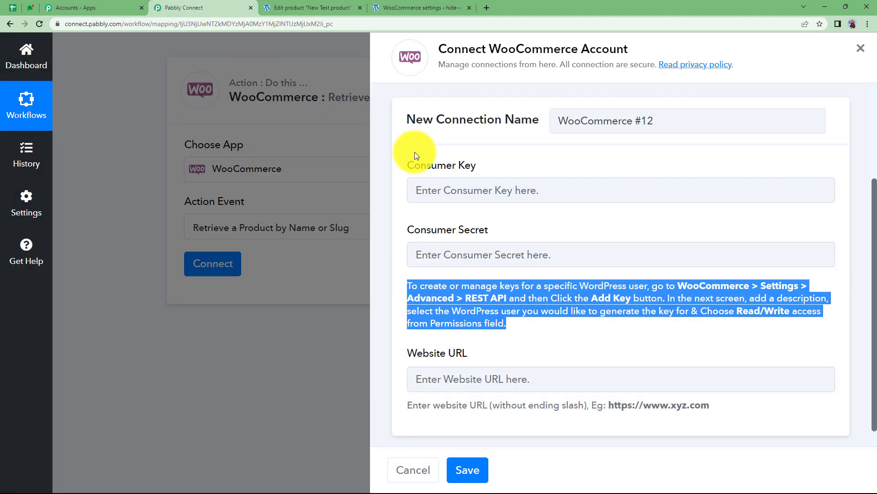
click(511, 184)
key(ctrl+v)
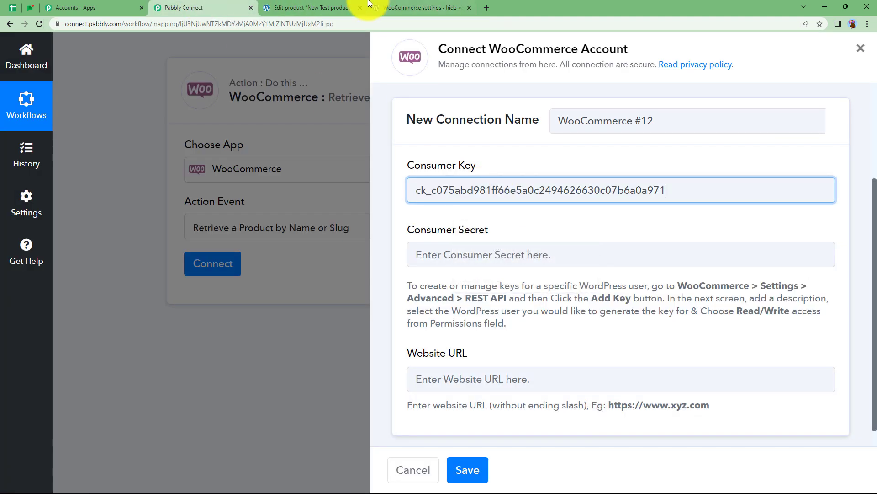
Step: Copy the consumer secret from the WordPress admin and paste it into the connection's Consumer Secret field in Pabbly Connect
click(382, 9)
click(589, 301)
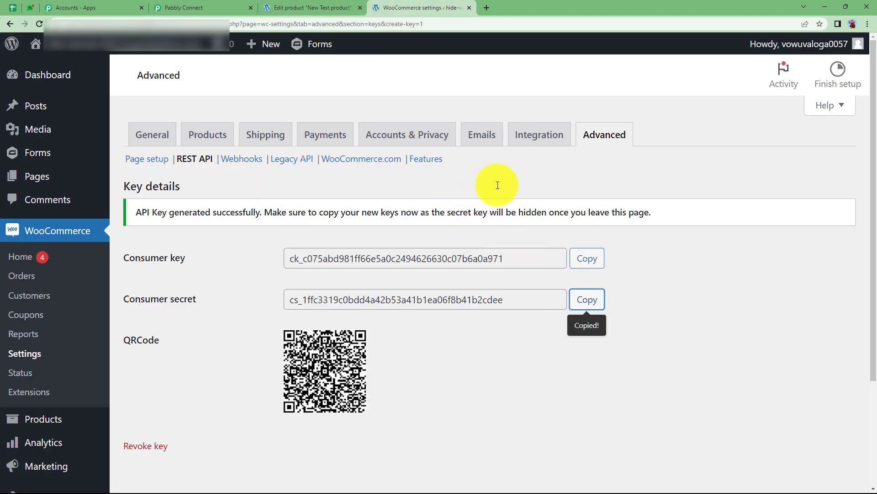
click(212, 7)
click(418, 257)
click(419, 257)
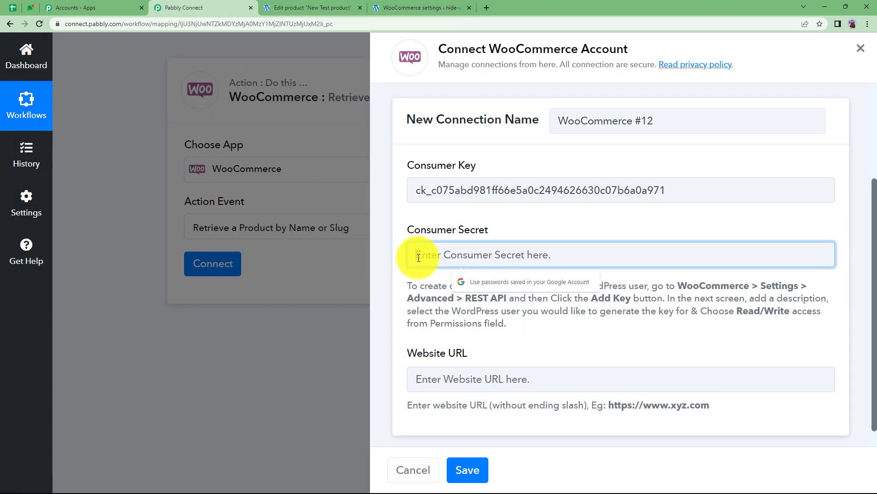
key(ctrl+v)
click(539, 221)
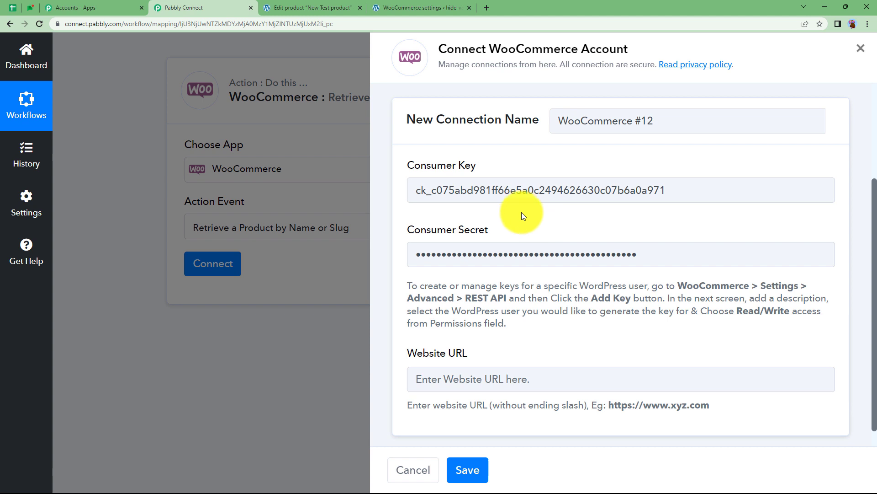
Step: Copy the destination store's base address without the ending slash into the connection's Website URL field and save the connection
click(443, 5)
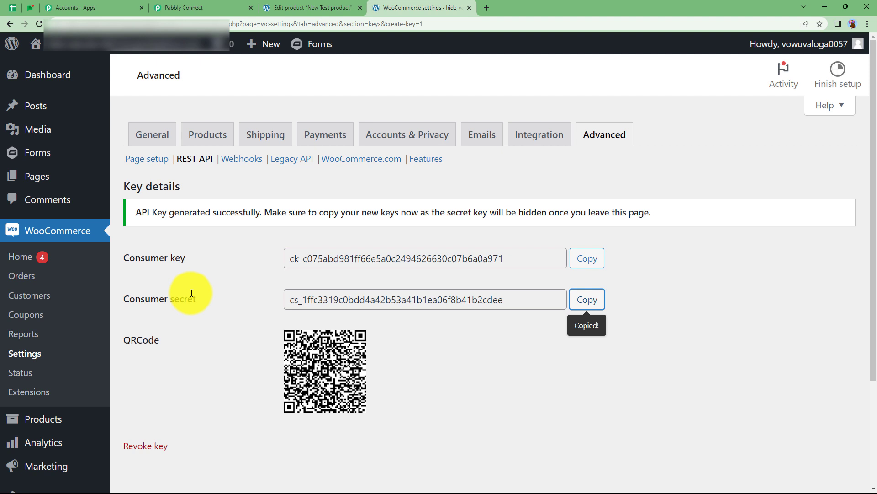
click(228, 8)
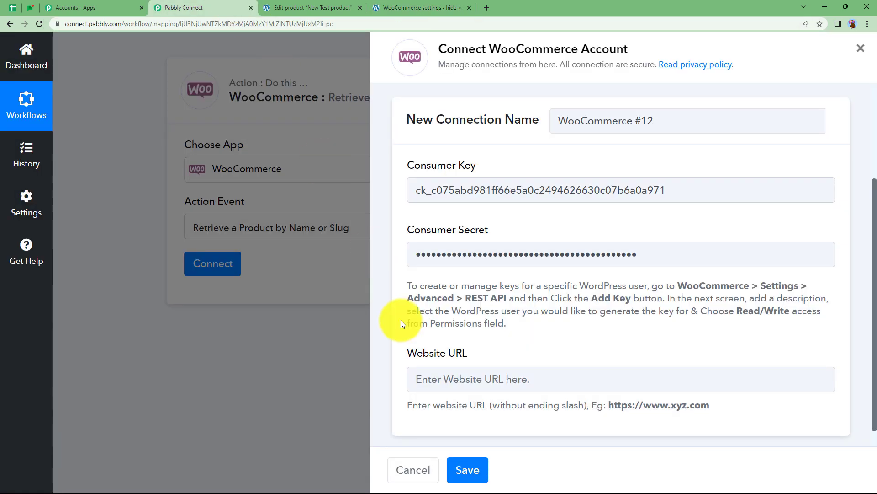
click(469, 377)
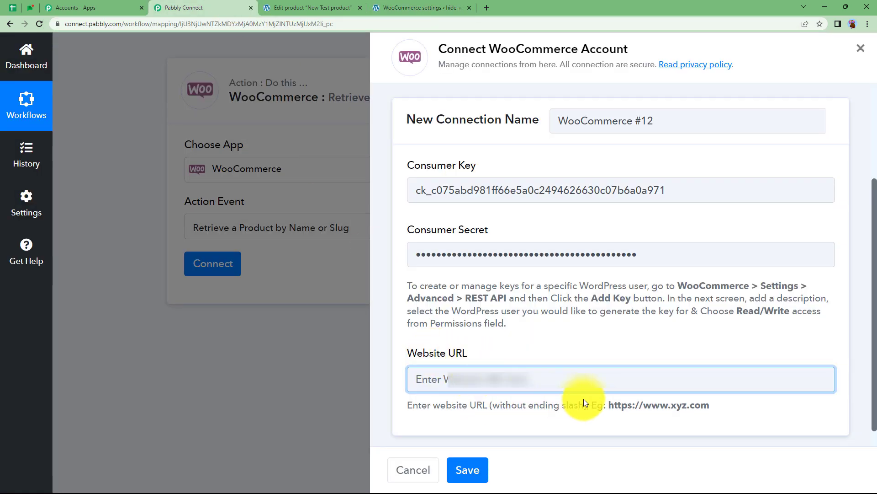
drag(609, 406, 673, 412)
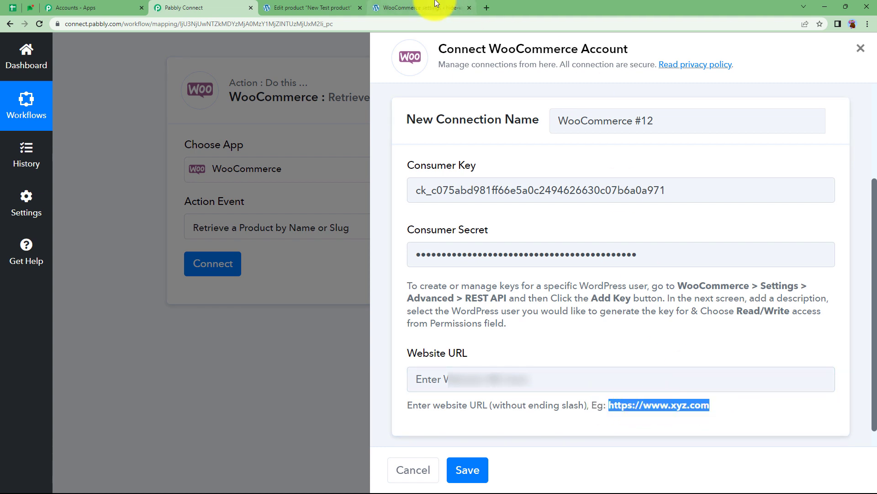
click(421, 8)
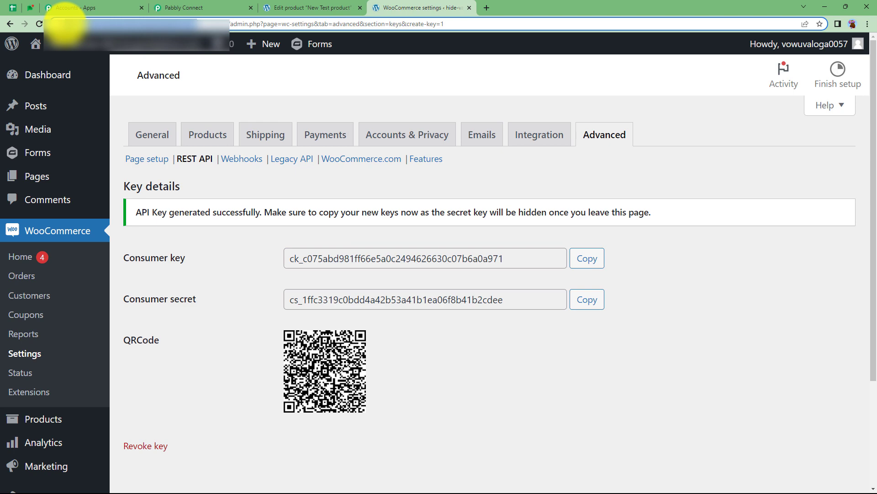
click(197, 8)
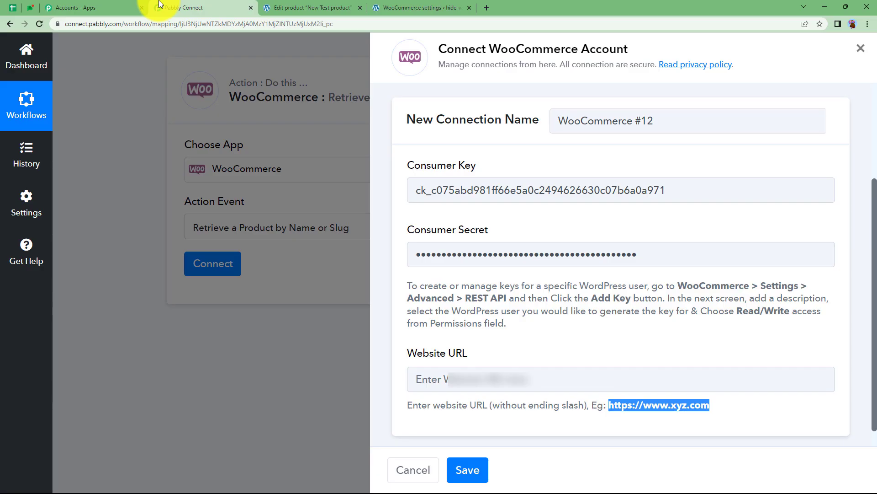
click(525, 379)
key(ctrl+v)
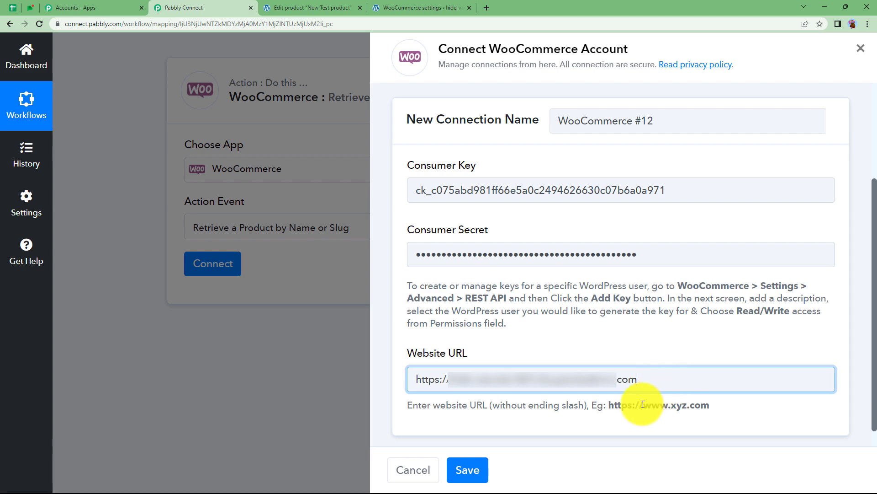
click(478, 471)
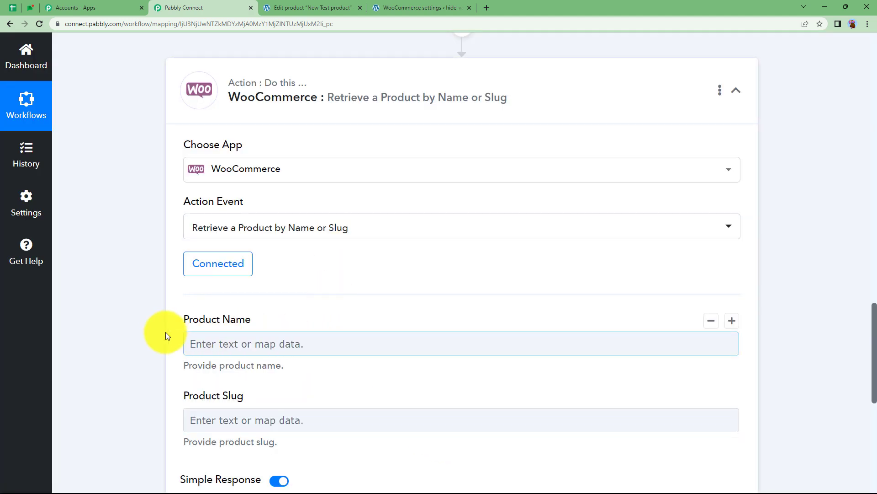
Step: Map the Product Slug of the retrieval step to the Slug value new-test-product from the WooCommerce: Product Updated trigger
scroll(165, 332, down, 1)
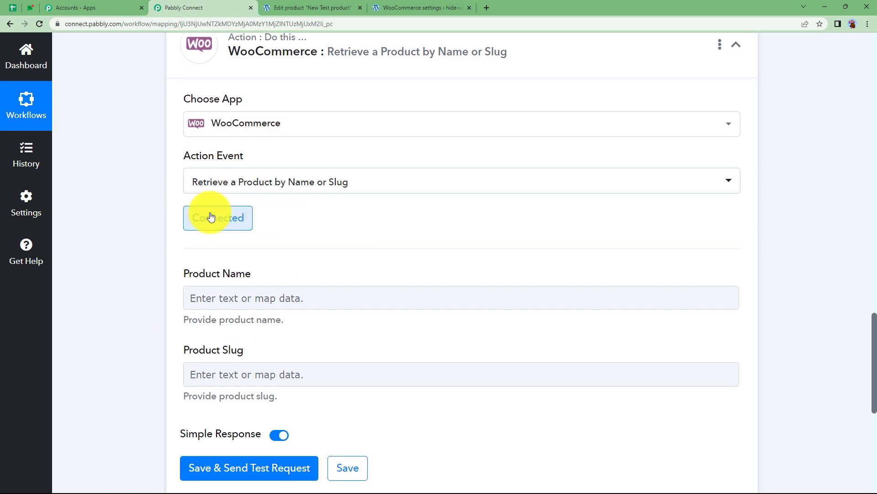
scroll(229, 224, down, 2)
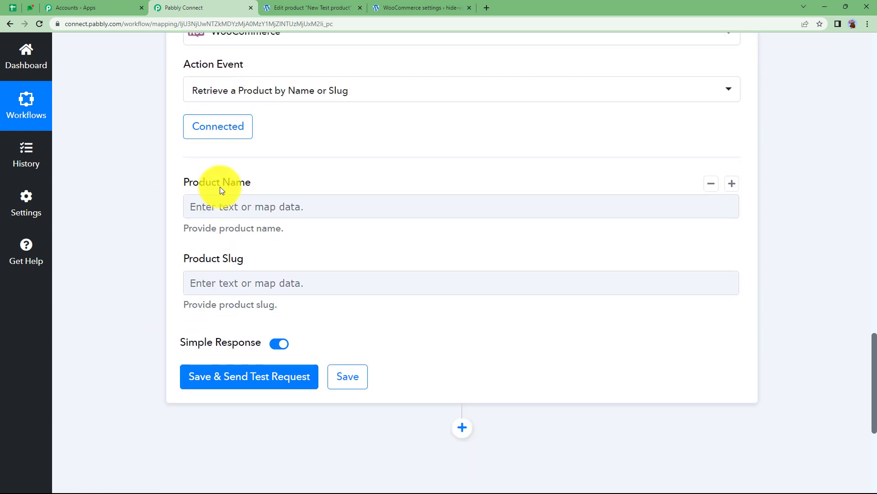
click(235, 285)
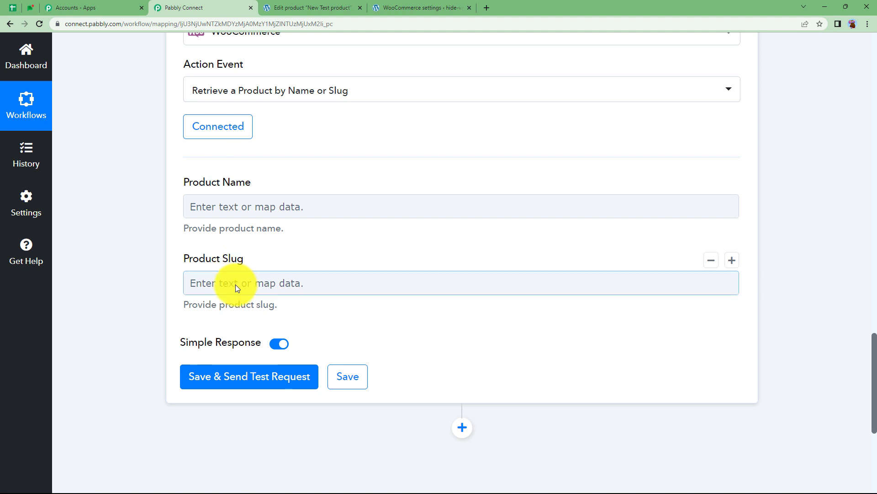
click(242, 198)
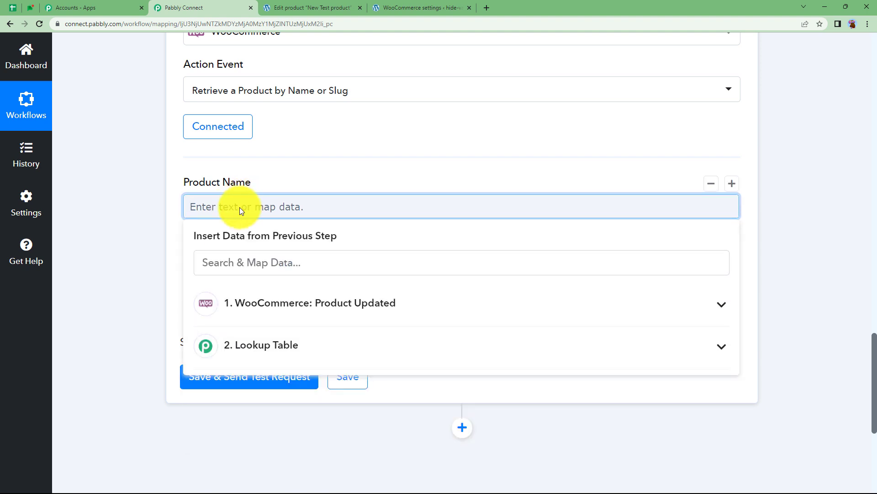
click(177, 227)
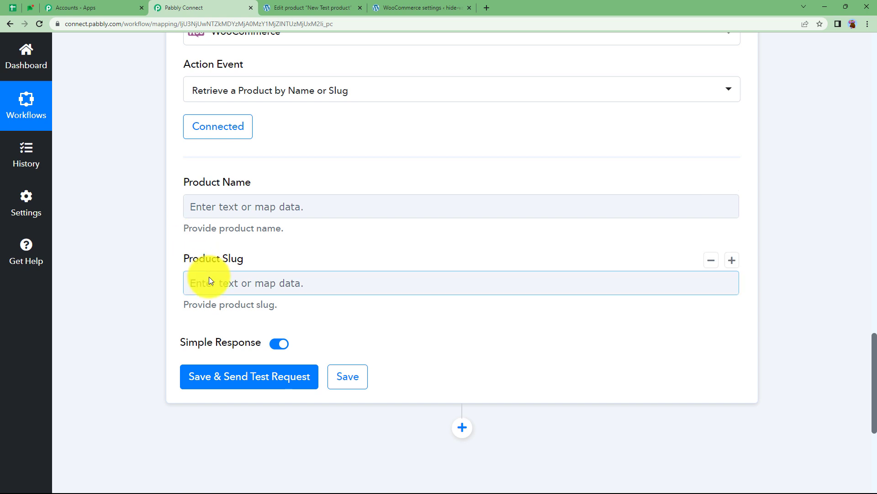
click(210, 286)
click(250, 380)
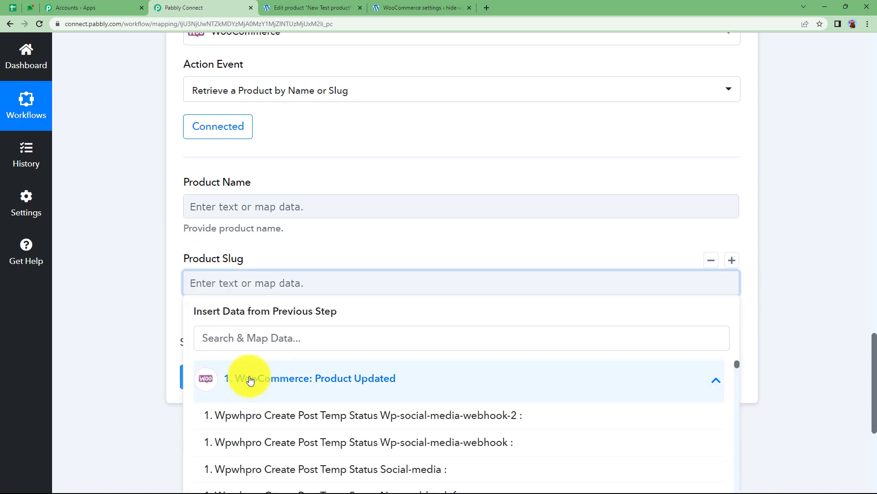
scroll(190, 386, down, 5)
click(220, 338)
text(slu)
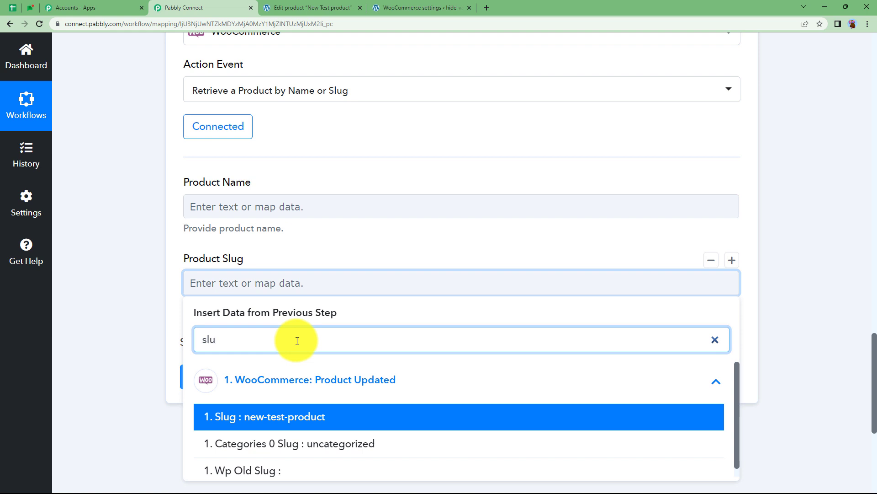
click(289, 418)
click(158, 292)
Step: Save the product retrieval step with a test request and review the ID, description and price fields in its response
click(218, 383)
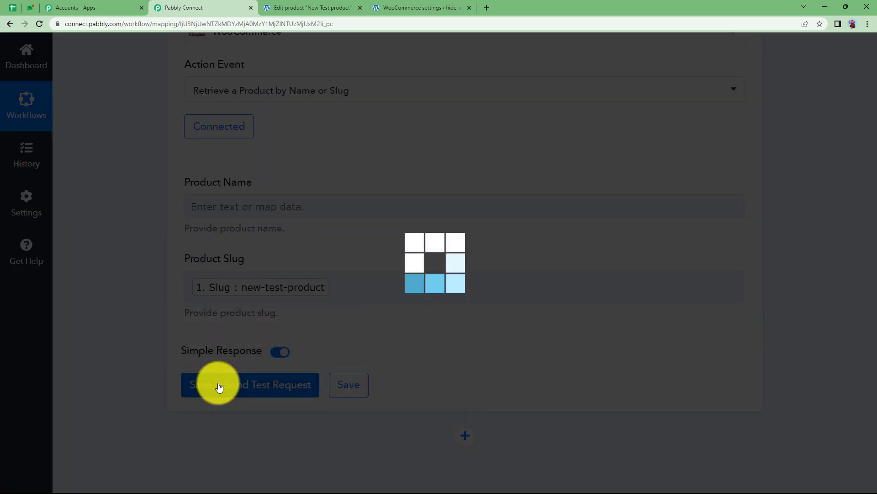
scroll(150, 354, down, 4)
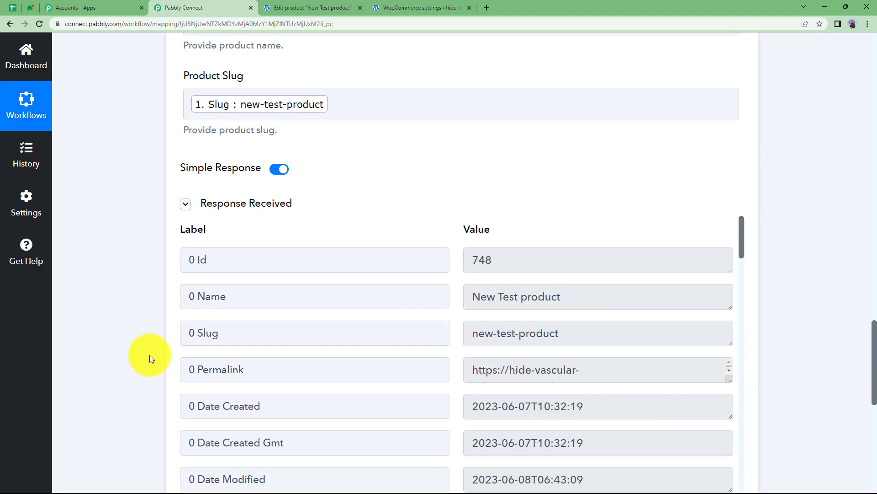
drag(498, 263, 476, 273)
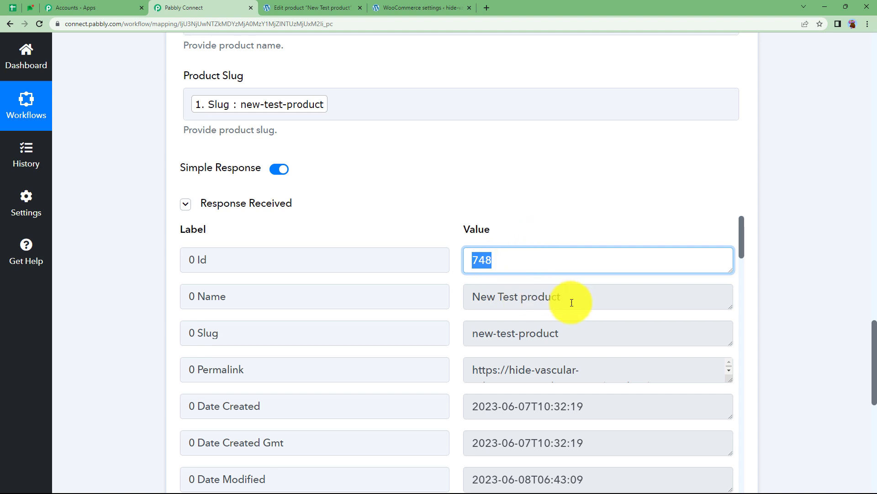
scroll(567, 343, down, 7)
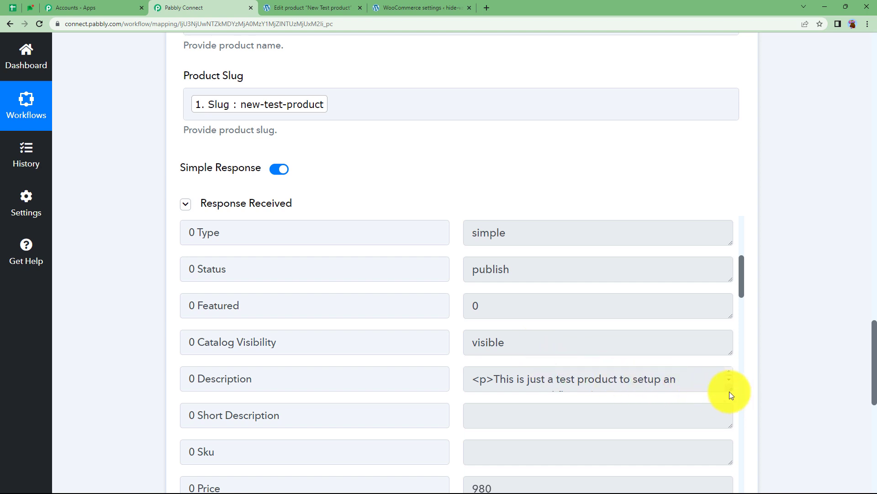
scroll(335, 372, down, 5)
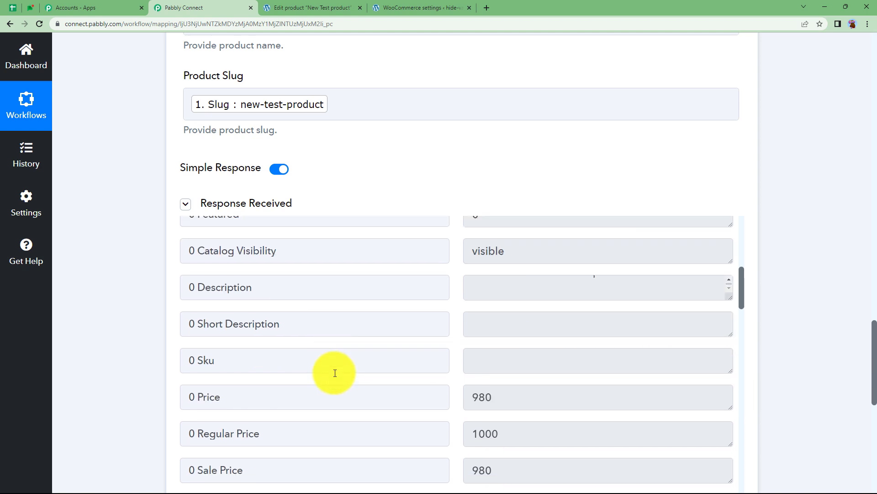
scroll(396, 368, down, 11)
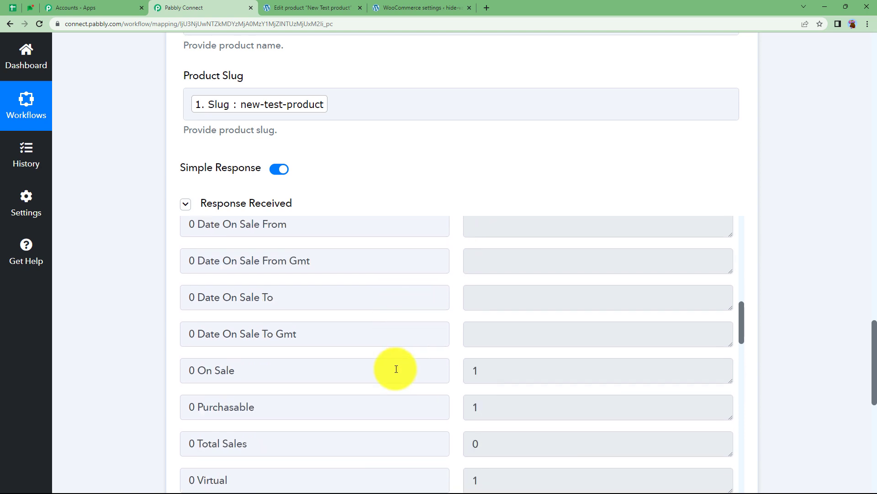
scroll(112, 308, up, 15)
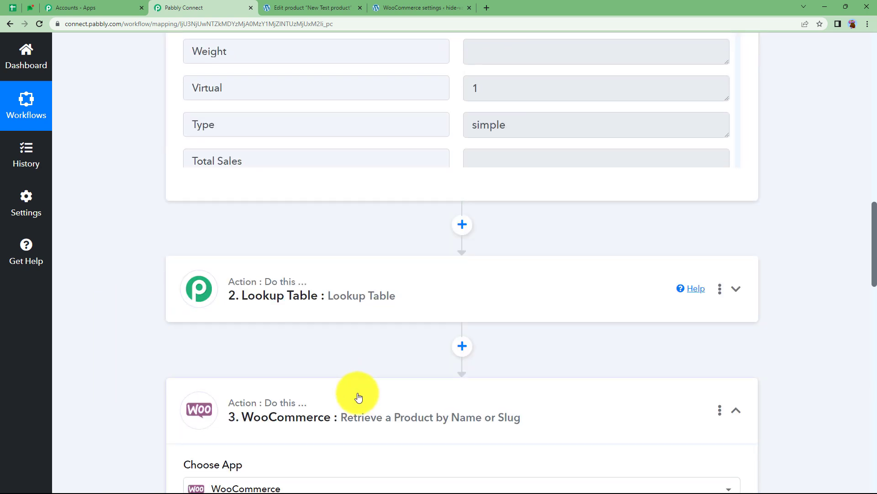
Step: Collapse the product retrieval step and add a WooCommerce action after it
click(359, 397)
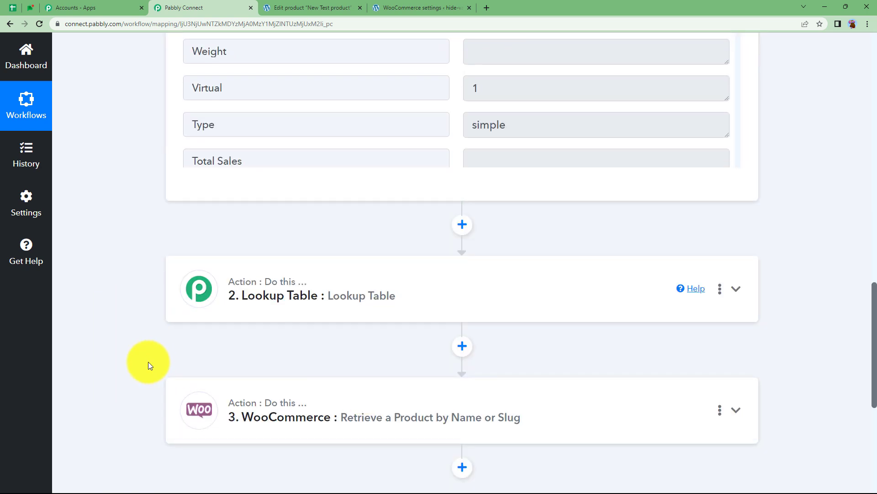
click(464, 332)
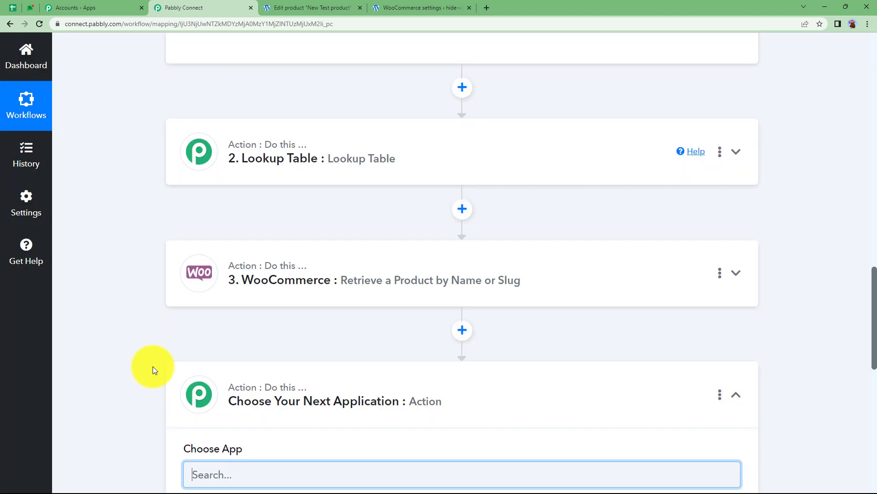
text(wooc)
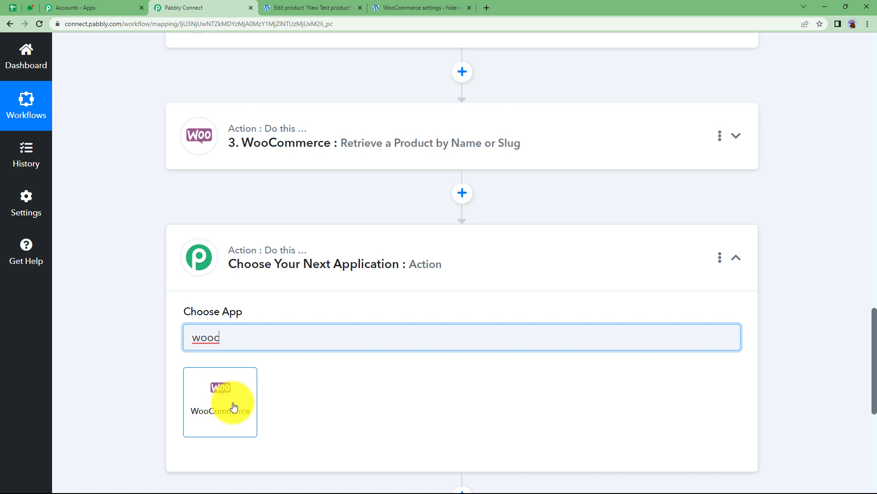
click(234, 406)
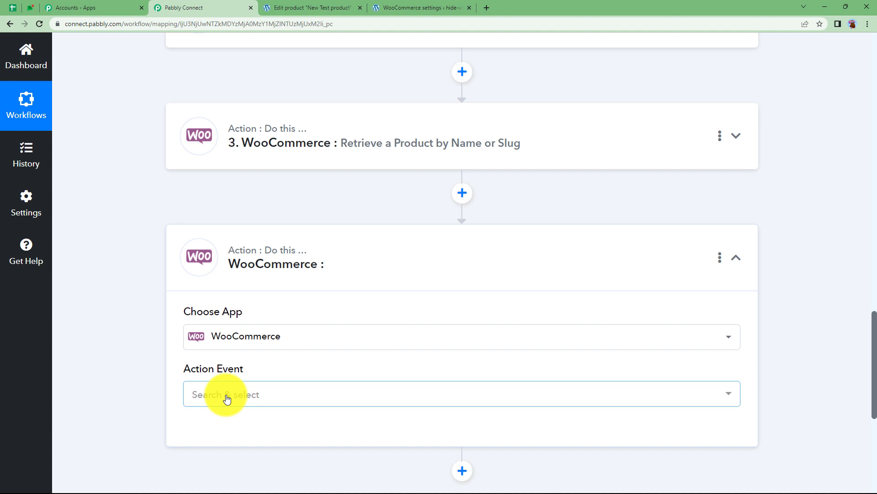
Step: Review the workflow's WooCommerce Product Updated trigger, including its webhook setup and captured response
click(227, 399)
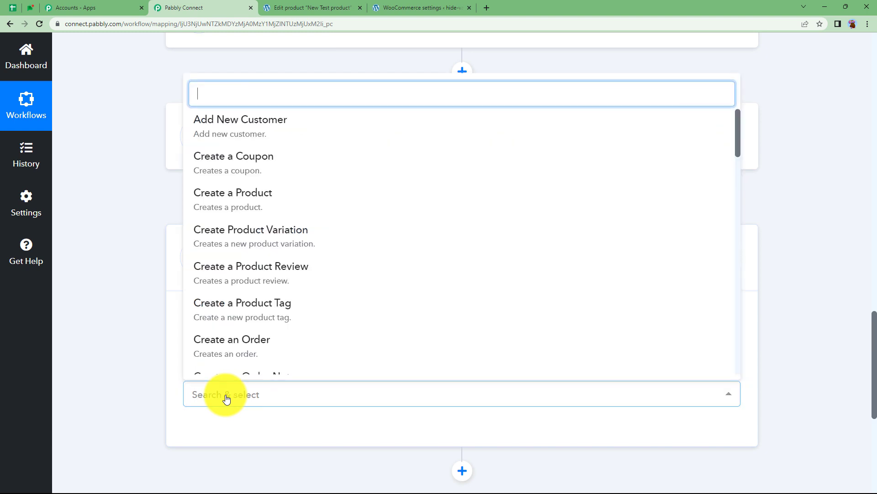
click(154, 346)
scroll(155, 346, up, 8)
scroll(154, 346, up, 10)
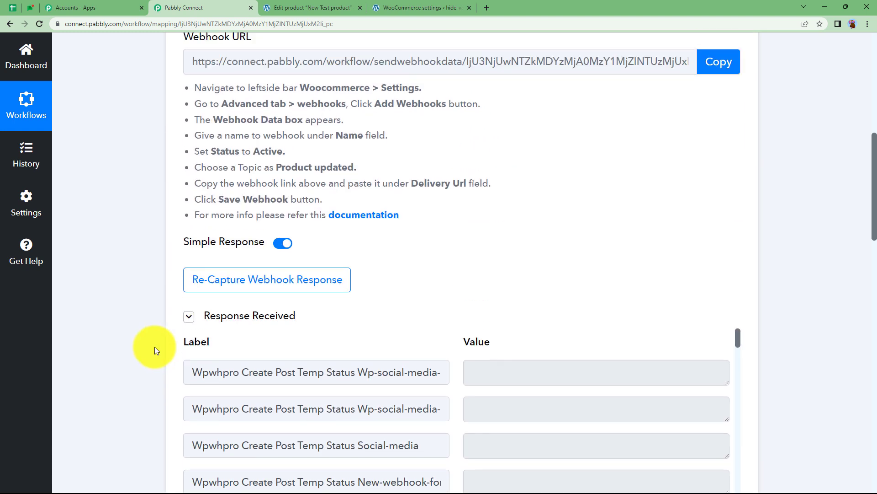
scroll(270, 150, up, 2)
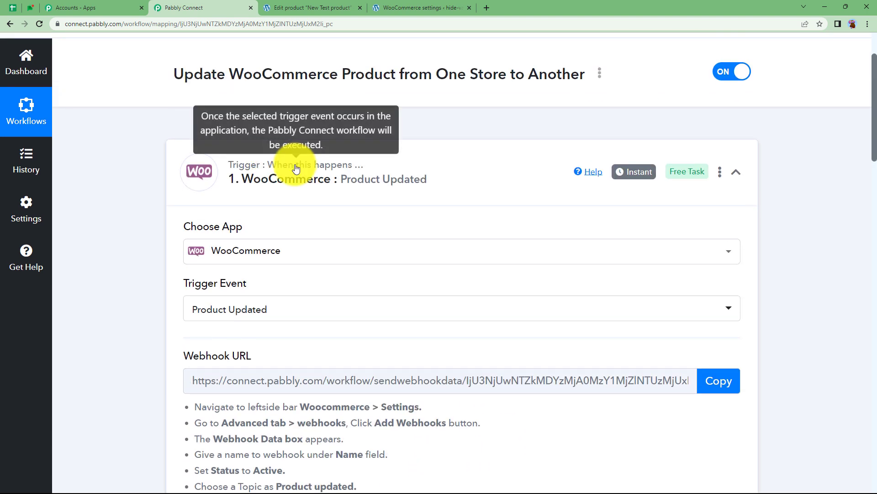
scroll(186, 255, down, 7)
scroll(248, 251, down, 1)
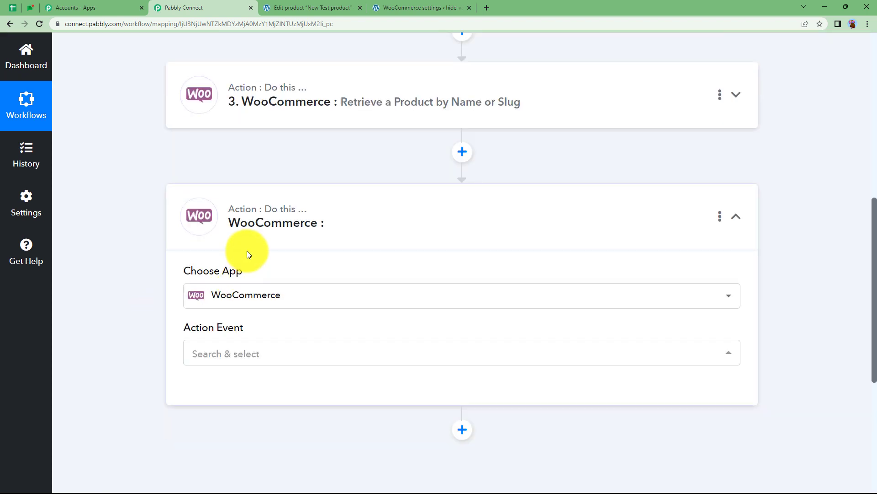
scroll(241, 260, down, 2)
Step: Set the action event of the new WooCommerce action to Update a Product
click(244, 261)
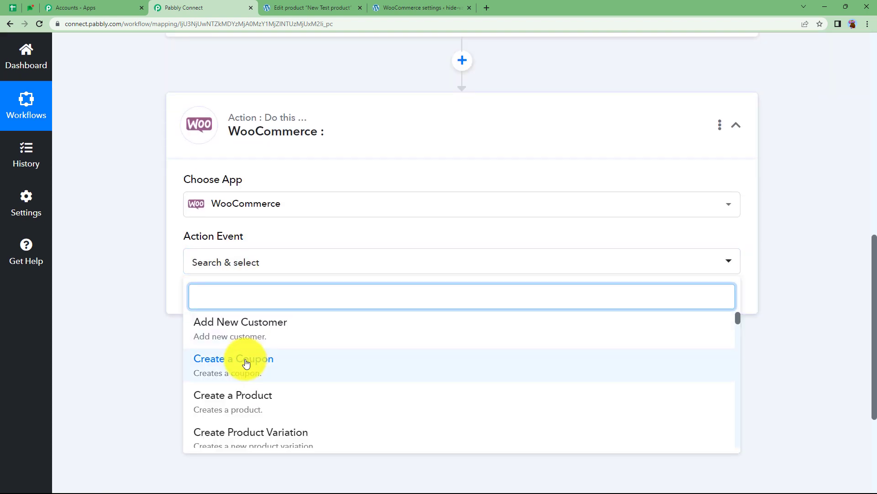
scroll(245, 359, down, 7)
scroll(246, 363, down, 10)
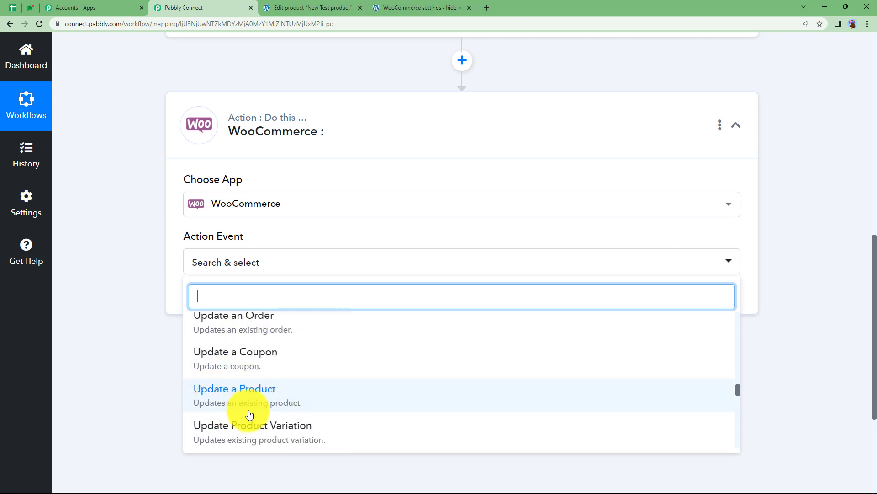
click(289, 402)
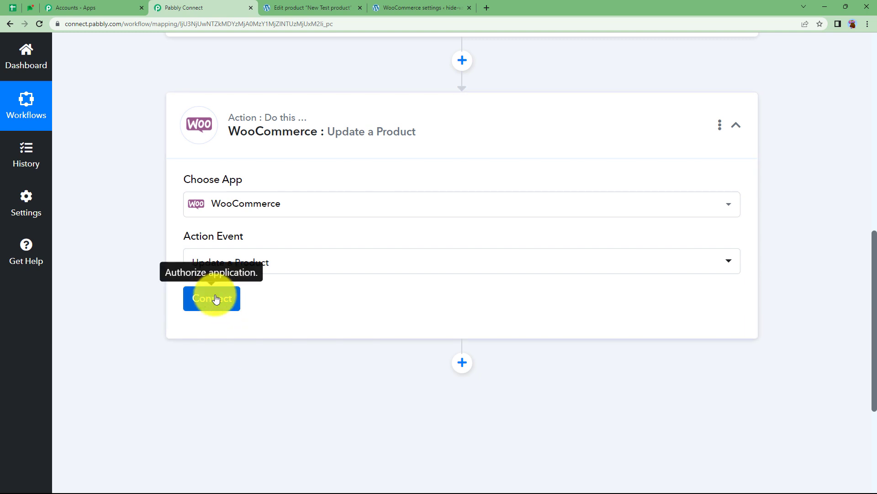
Step: Connect the Update a Product action through the existing connection WooCommerce #12 and save it
click(216, 298)
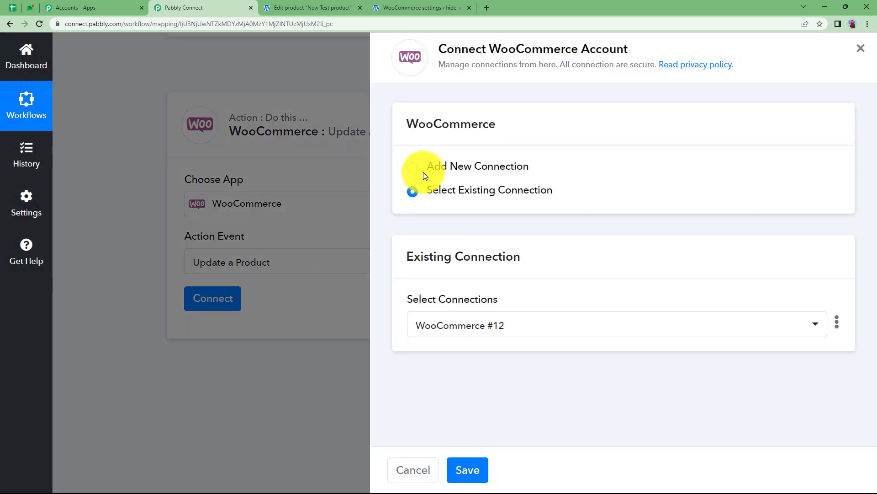
click(415, 166)
scroll(452, 137, down, 2)
click(452, 98)
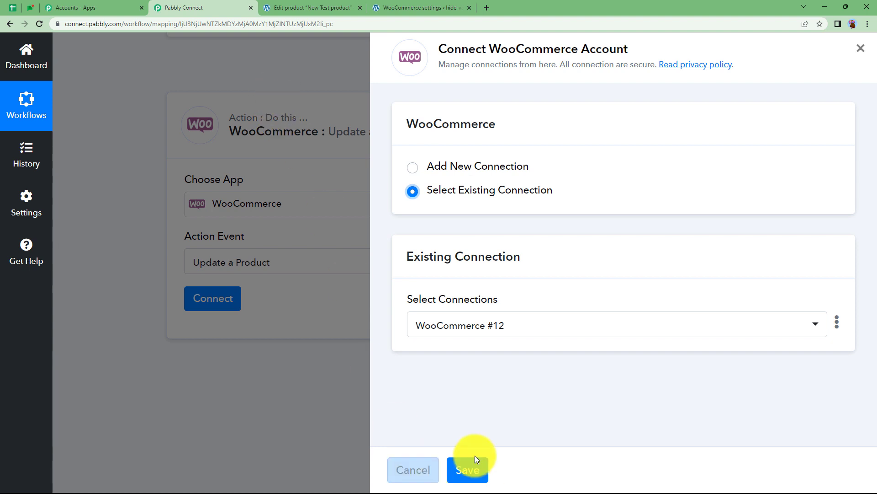
click(466, 470)
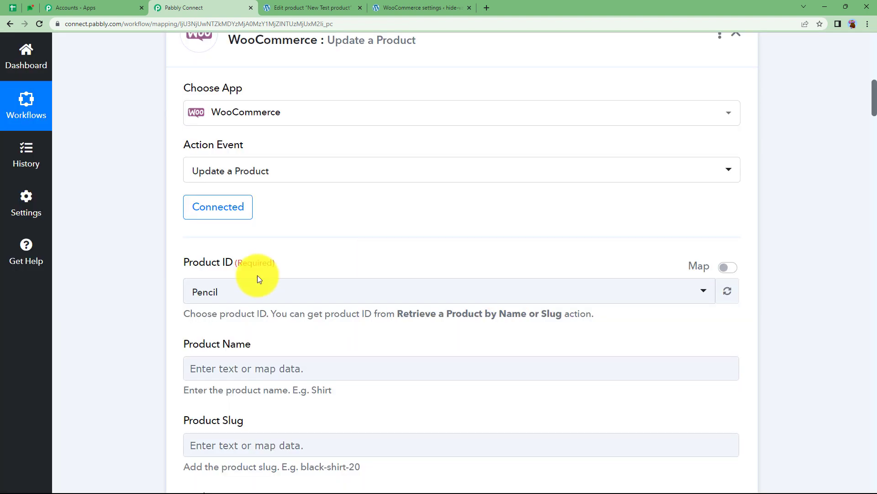
Step: Examine the Update a Product action's fields, including Product ID, prices, descriptions, stock, tax, shipping and download options
scroll(256, 297, down, 2)
scroll(262, 293, down, 5)
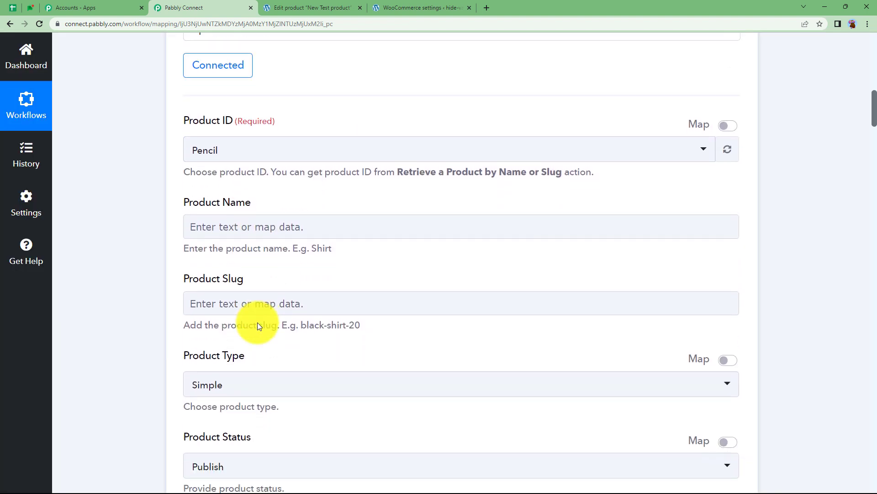
scroll(146, 326, down, 8)
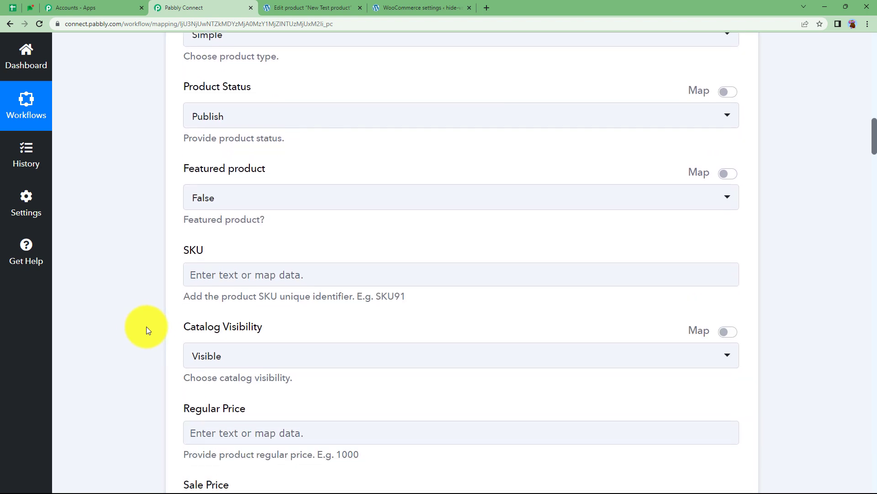
scroll(147, 326, down, 10)
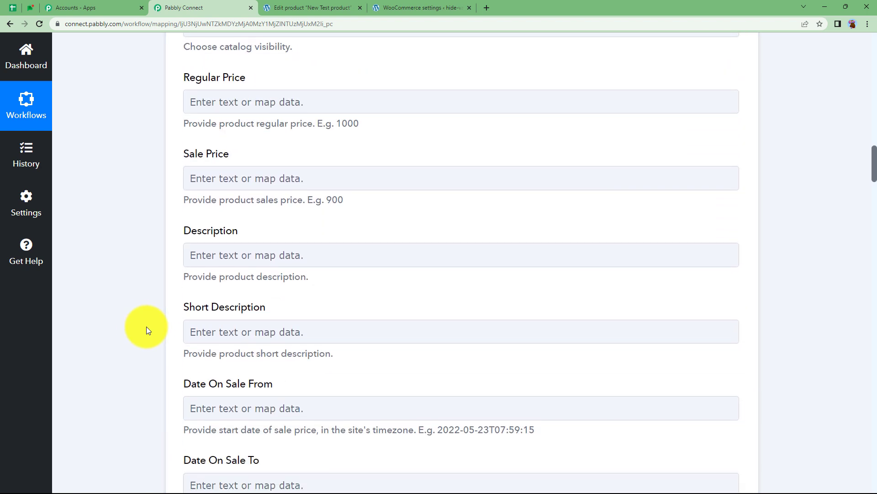
scroll(147, 328, down, 20)
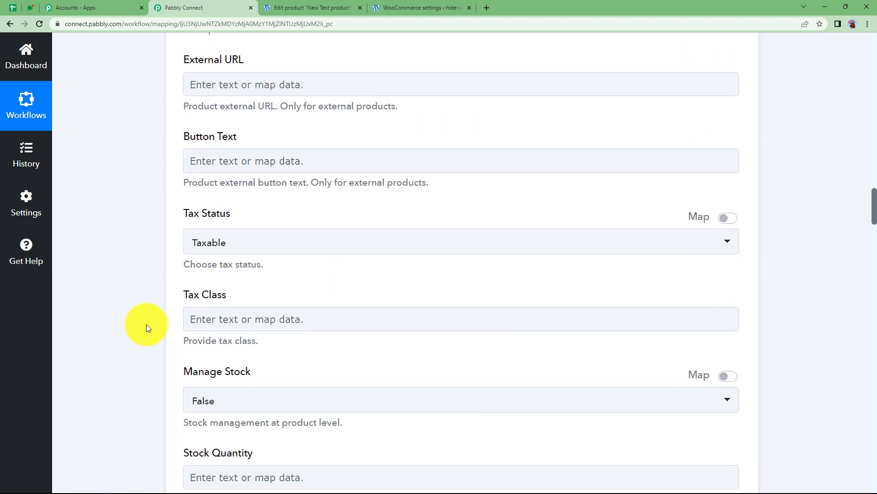
scroll(146, 324, down, 16)
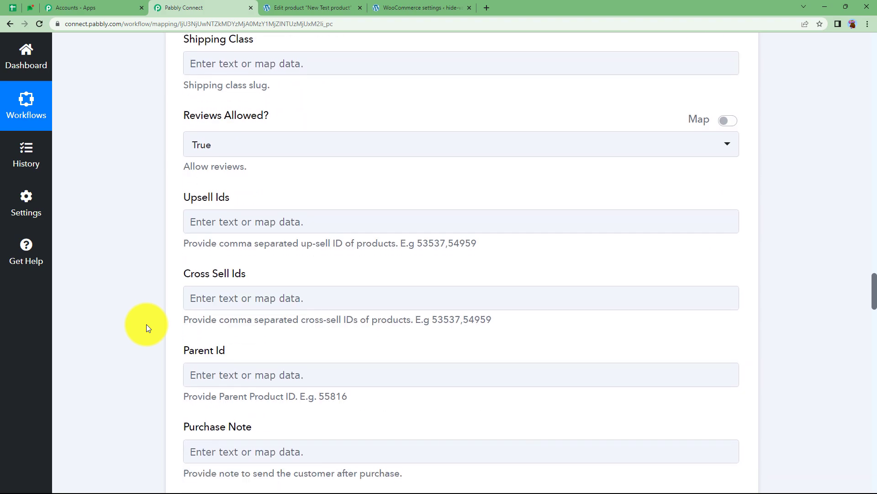
scroll(146, 324, up, 4)
scroll(146, 324, up, 20)
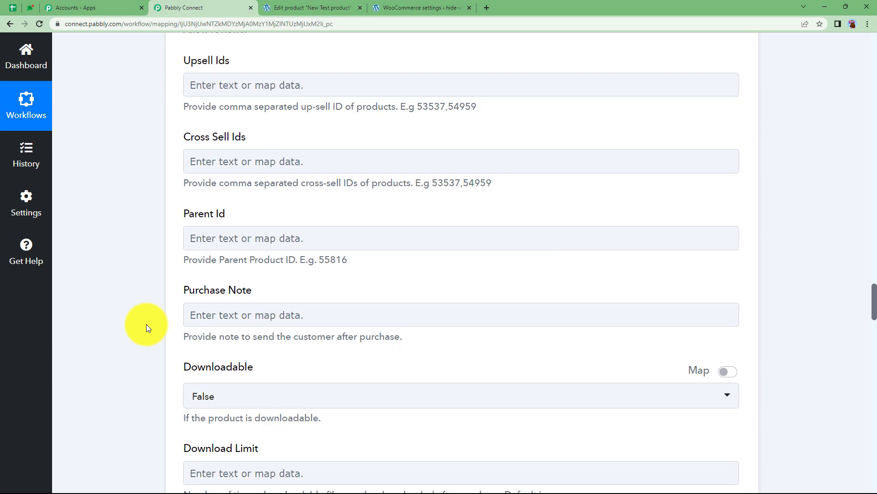
scroll(146, 325, up, 20)
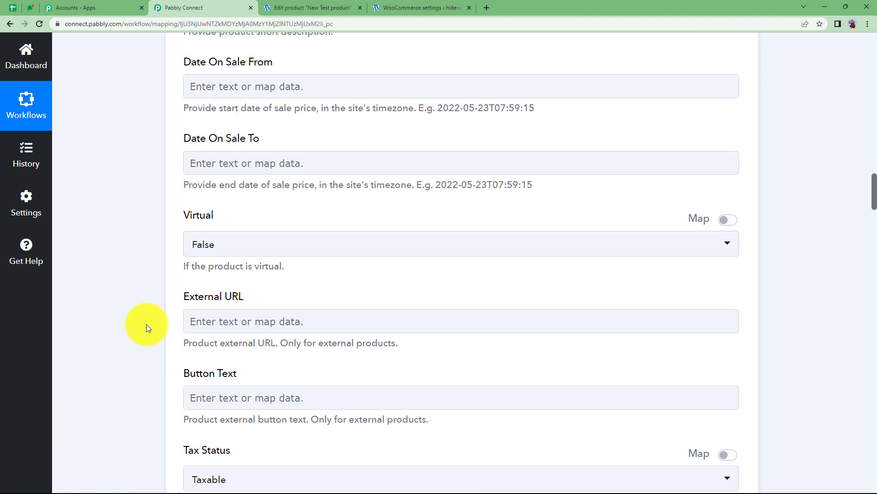
Step: Enable mapping for the Update a Product action's Product ID, replacing its content with 0 Id from the step 3 WooCommerce response
scroll(147, 324, up, 9)
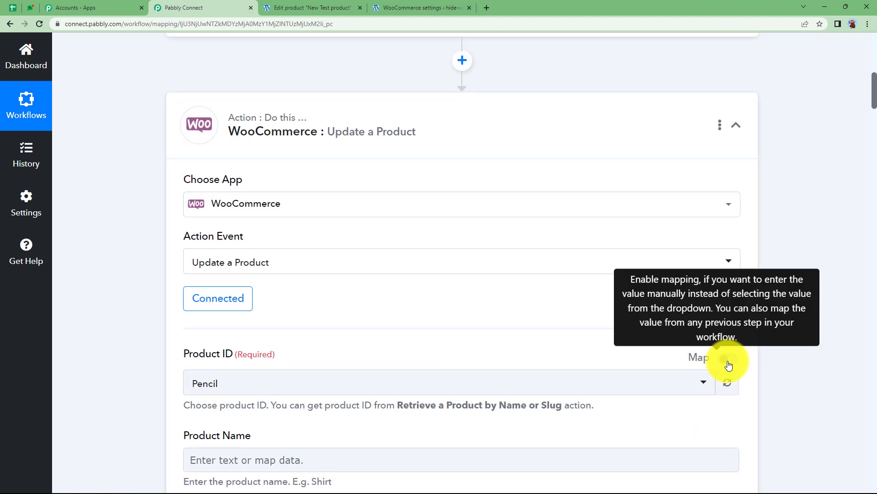
click(727, 357)
drag(318, 382, 154, 391)
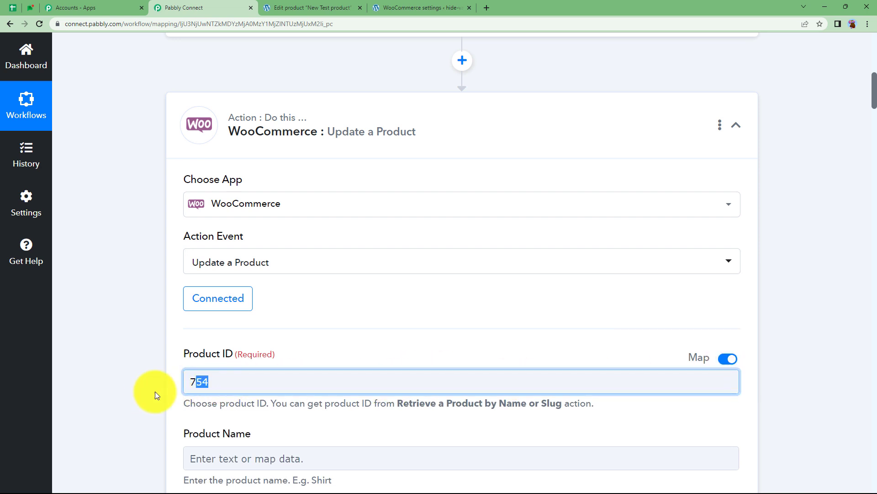
key(BackSpace)
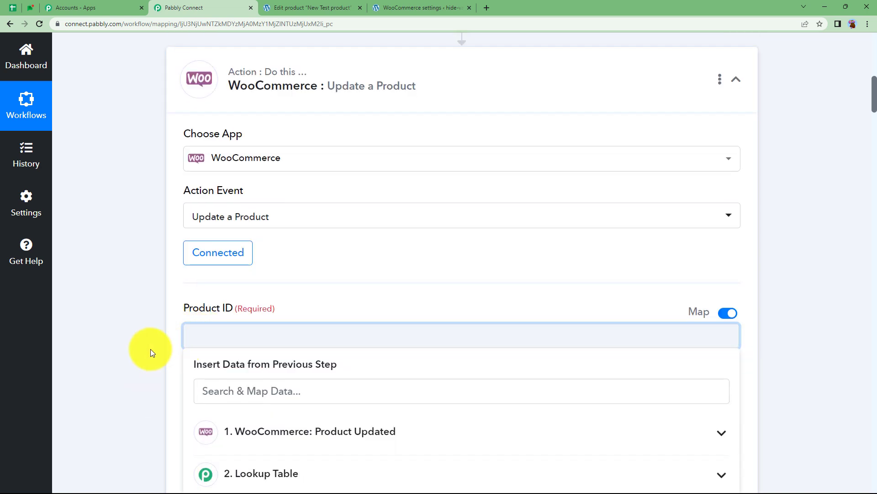
scroll(148, 348, down, 2)
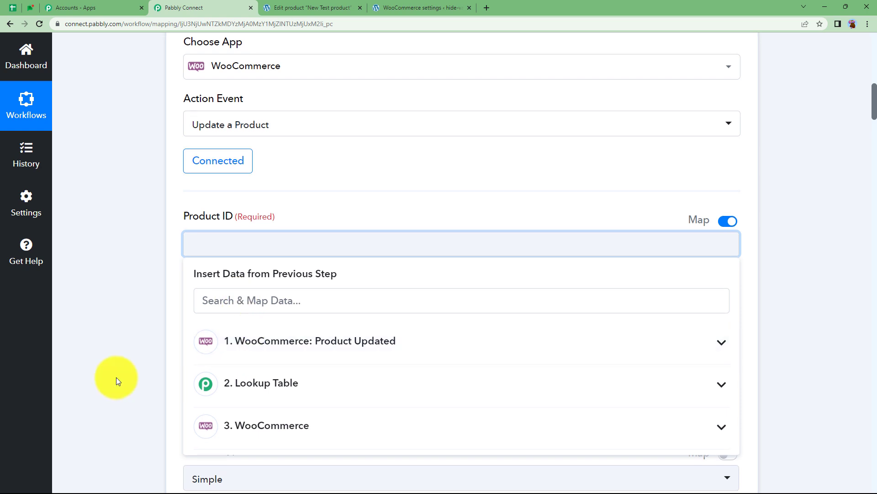
scroll(235, 337, down, 2)
click(235, 343)
click(236, 374)
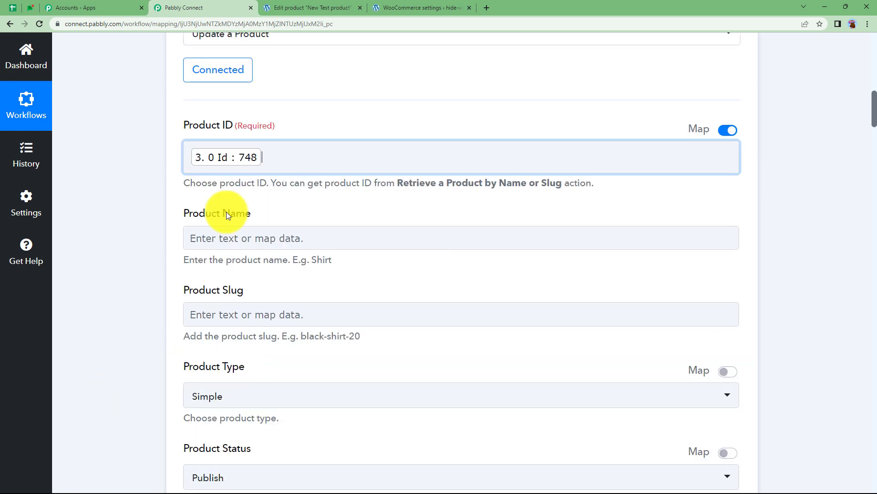
click(264, 159)
click(152, 233)
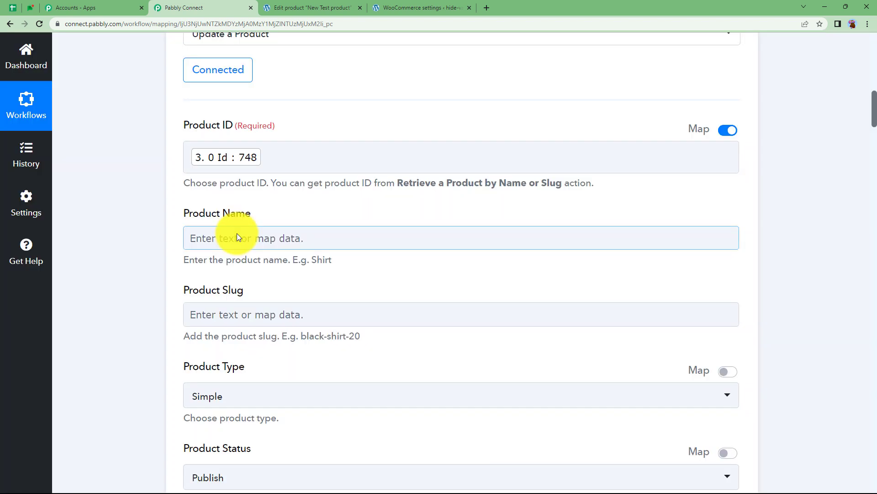
Step: Map Product Name to 0 Name and Product Slug to 0 Slug from the step 3 WooCommerce response
click(238, 235)
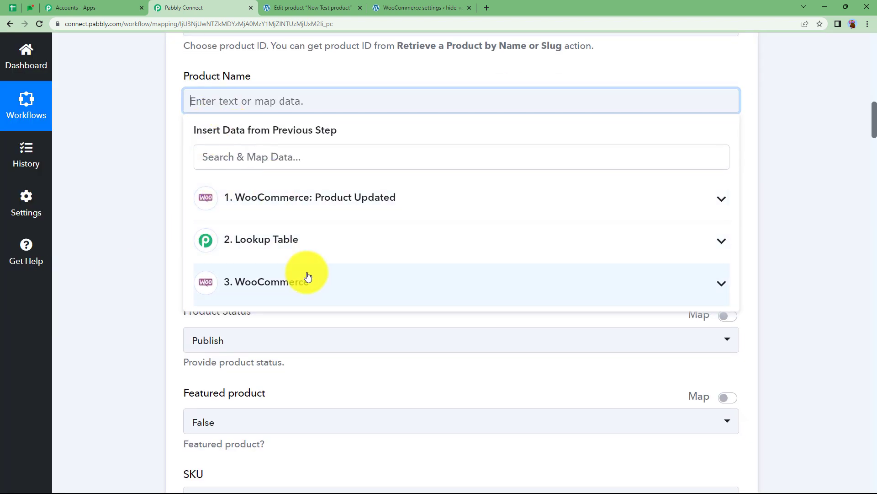
click(310, 283)
click(293, 343)
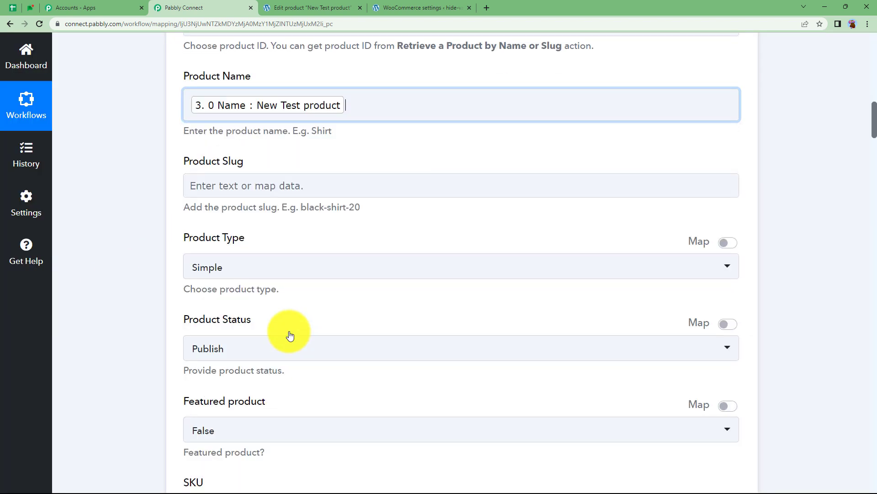
click(208, 182)
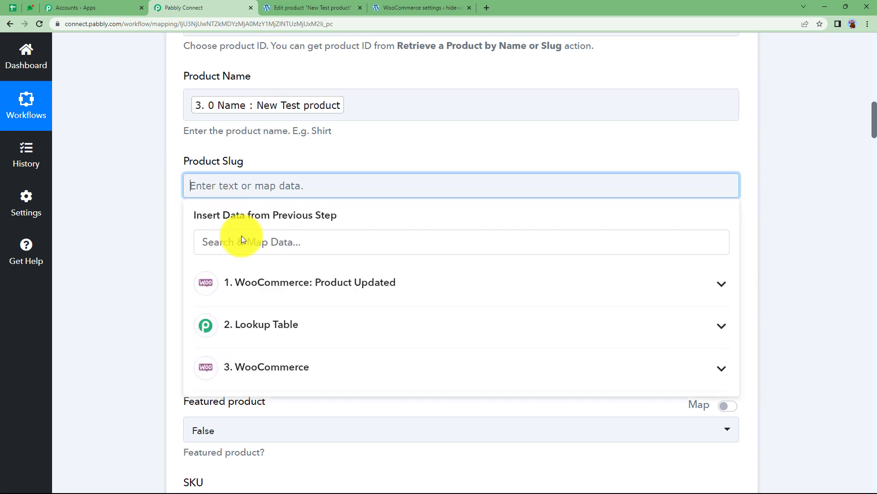
click(265, 365)
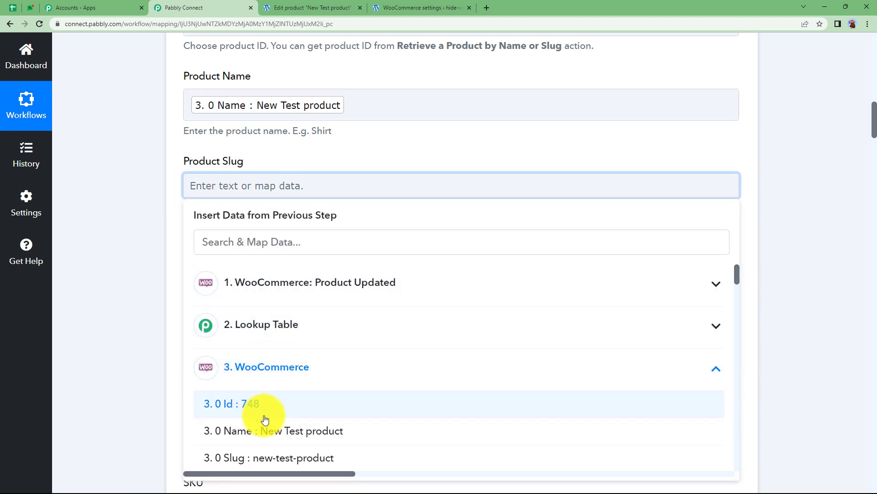
click(290, 459)
scroll(134, 243, up, 3)
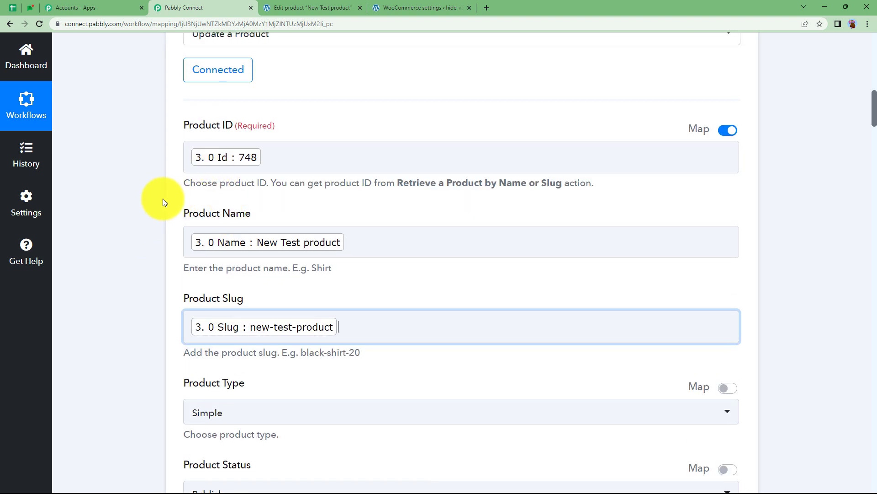
Step: Map the Regular Price field to Regular Price from the step 1 Product Updated trigger data
scroll(146, 251, down, 4)
scroll(145, 260, down, 1)
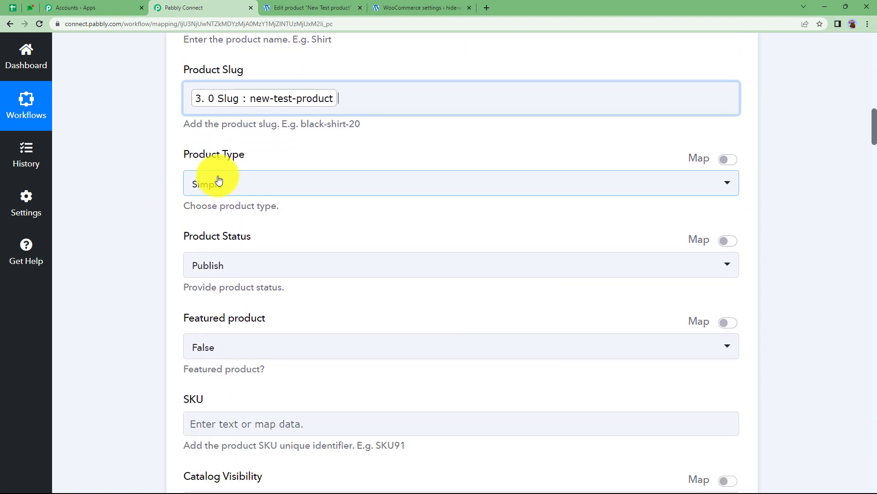
scroll(150, 253, down, 2)
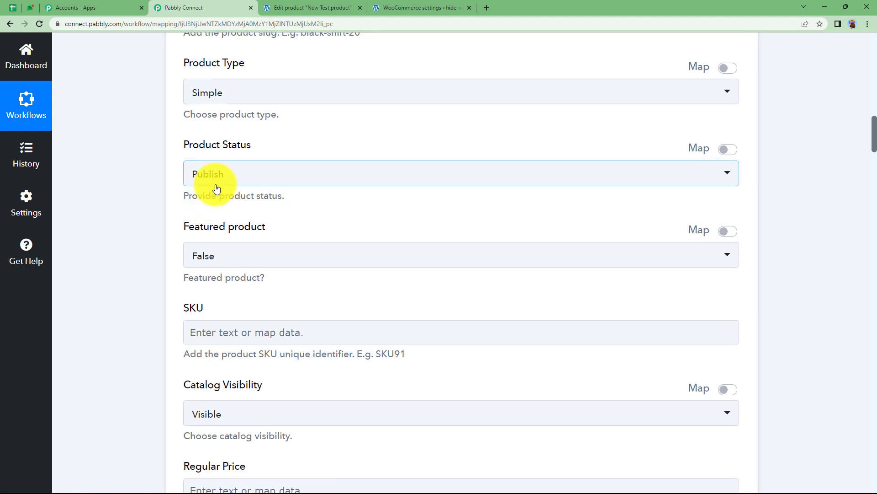
scroll(204, 213, down, 1)
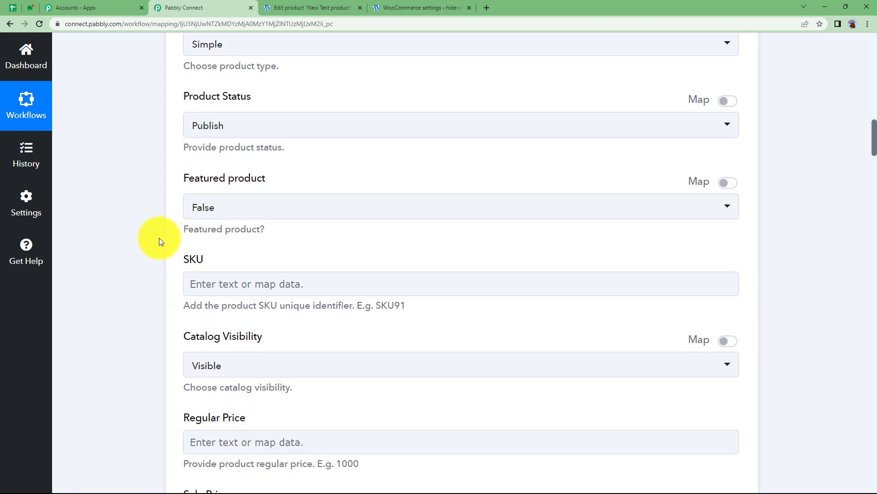
scroll(159, 238, down, 2)
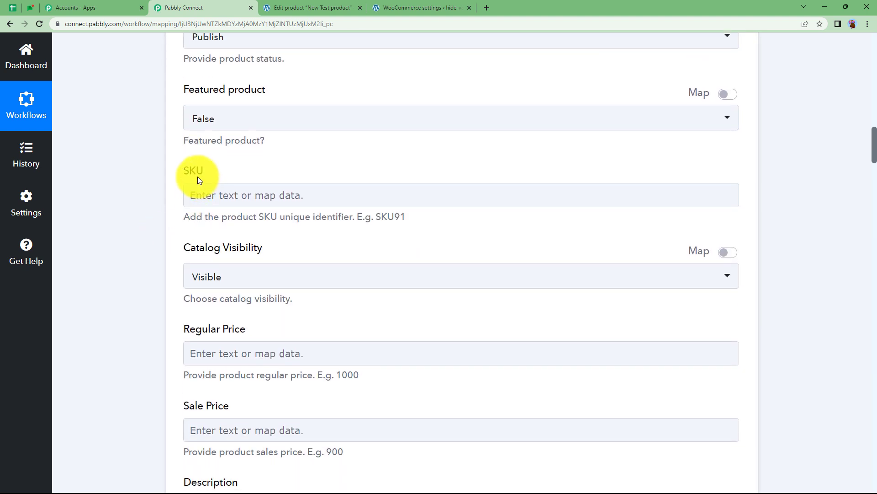
scroll(182, 241, down, 3)
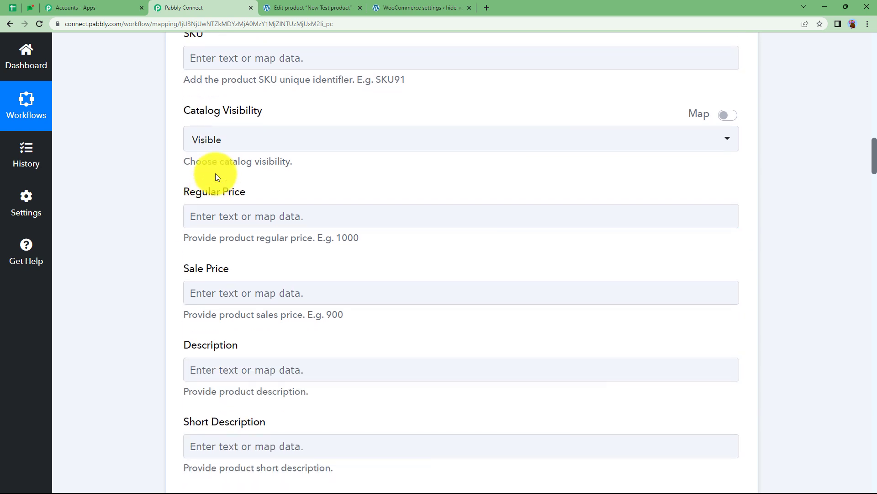
click(217, 219)
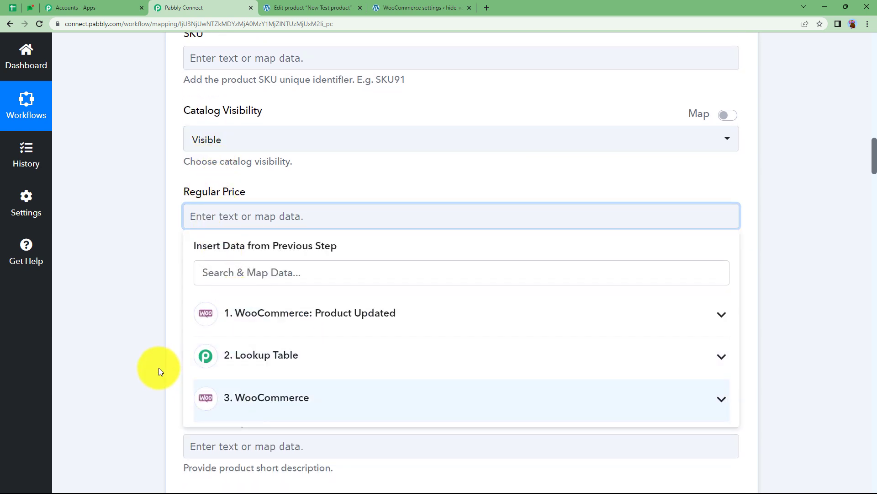
click(255, 313)
scroll(177, 348, down, 1)
scroll(175, 344, down, 1)
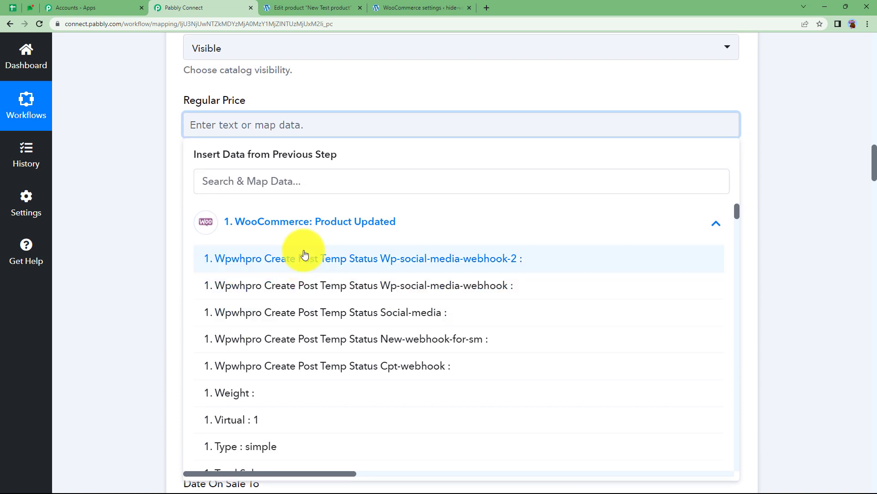
scroll(298, 333, down, 8)
scroll(299, 333, down, 5)
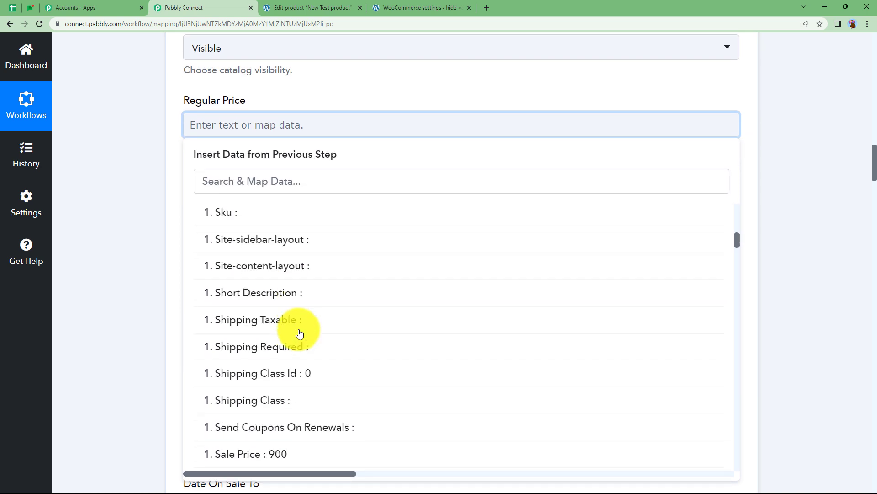
scroll(298, 333, down, 2)
scroll(300, 341, down, 1)
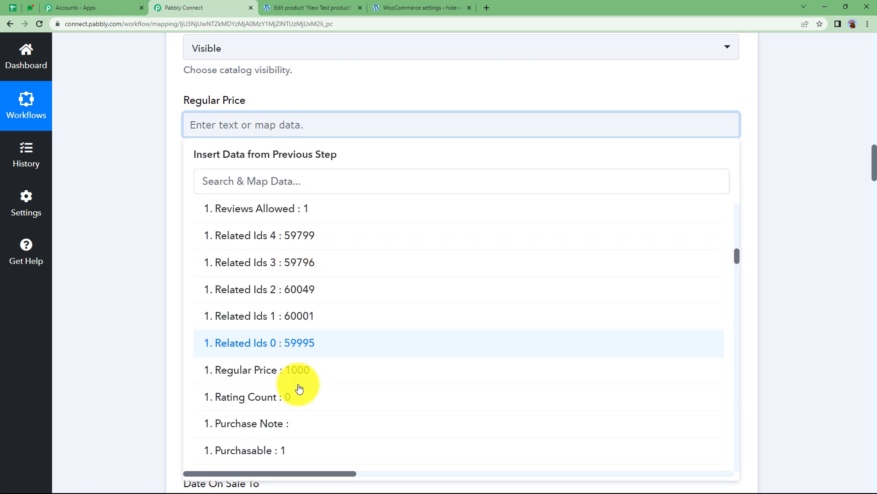
click(285, 361)
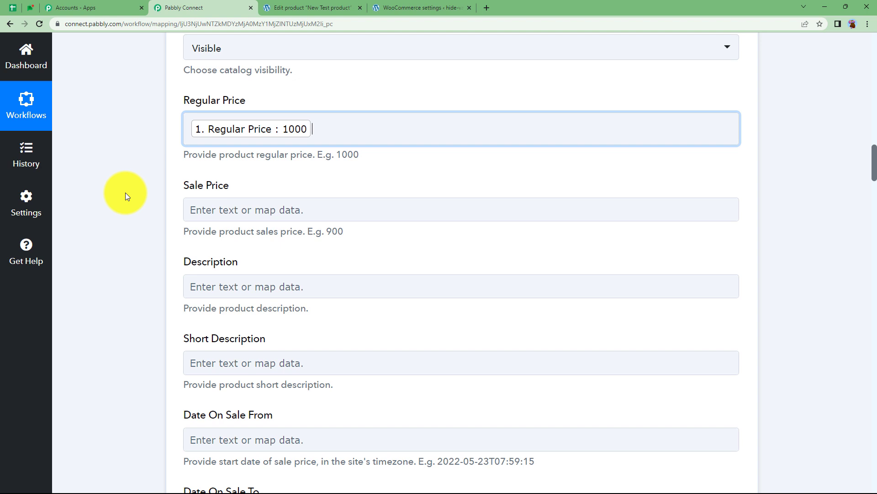
Step: Map the Sale Price field to Sale Price from the step 1 Product Updated trigger data
click(232, 210)
click(270, 309)
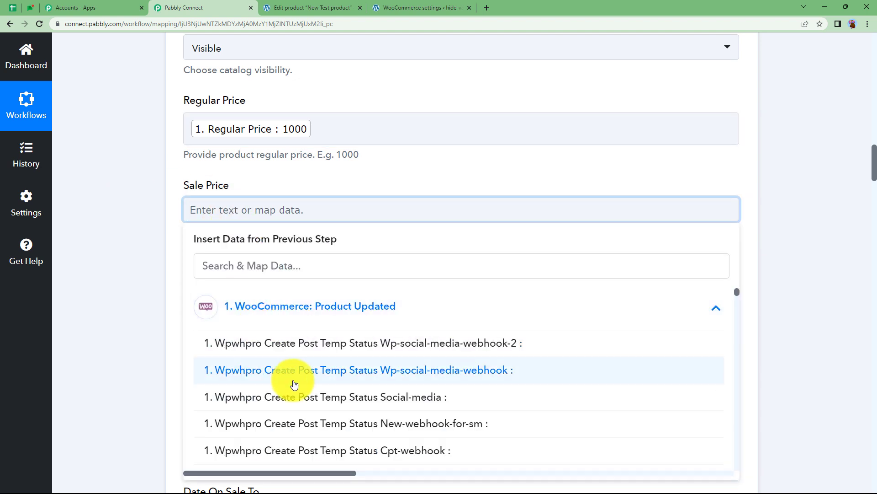
scroll(292, 402, down, 3)
scroll(294, 384, down, 10)
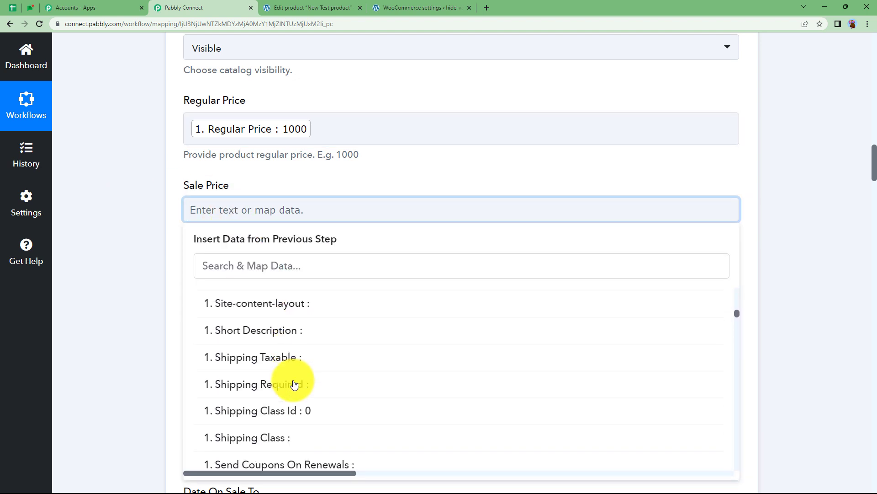
click(293, 355)
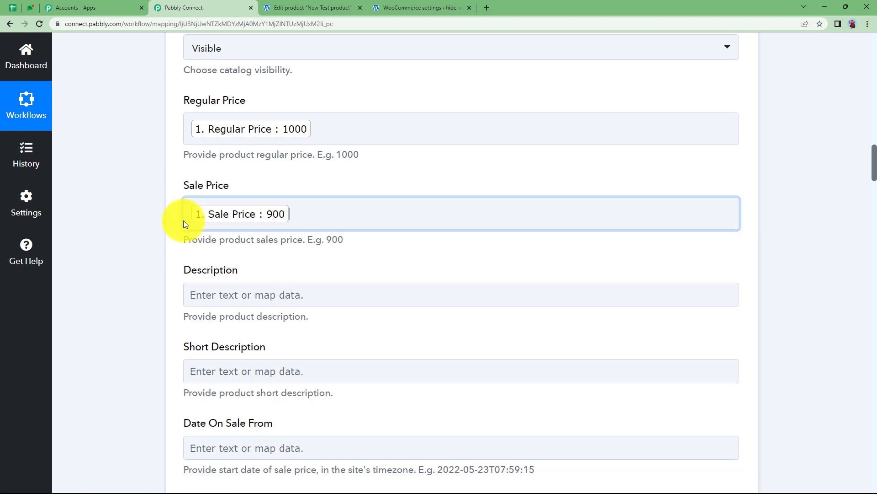
Step: Search the mapping data for "des" and map the Description field to Description from the step 1 Product Updated trigger
scroll(151, 270, down, 3)
click(206, 158)
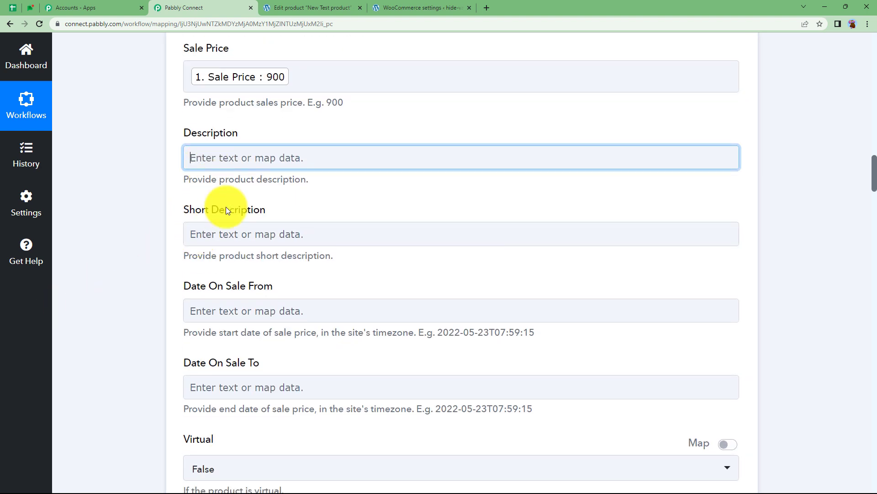
click(220, 252)
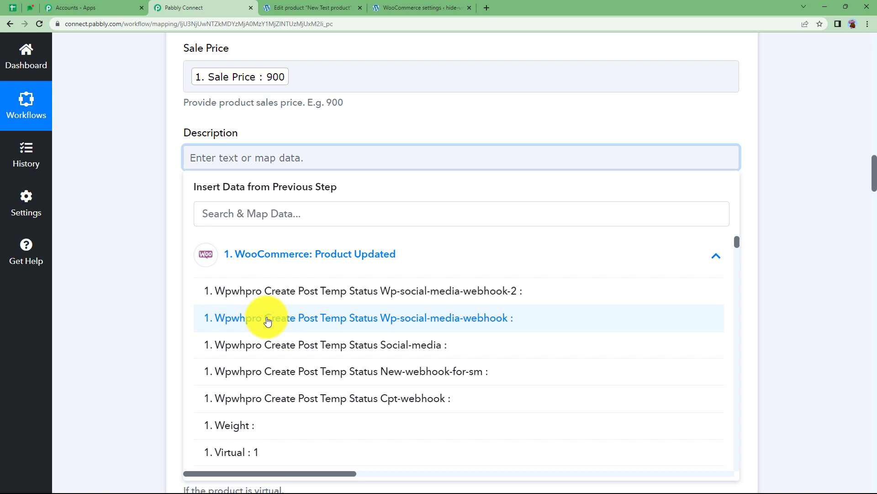
click(240, 215)
text(des)
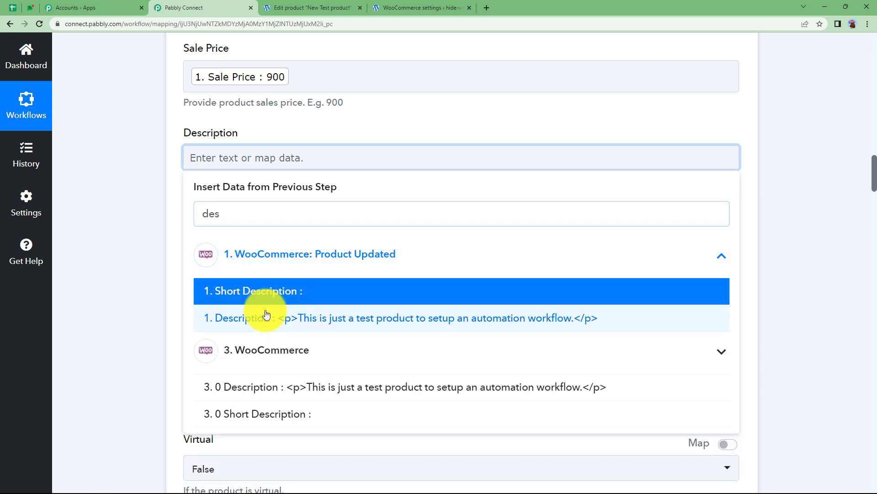
click(266, 316)
click(176, 185)
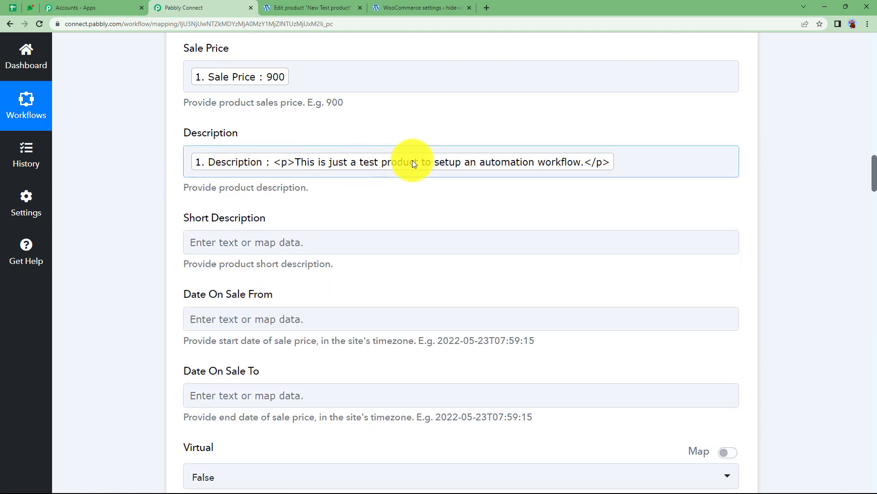
Step: Enable mapping for the Virtual field and clear its default value
scroll(135, 269, down, 5)
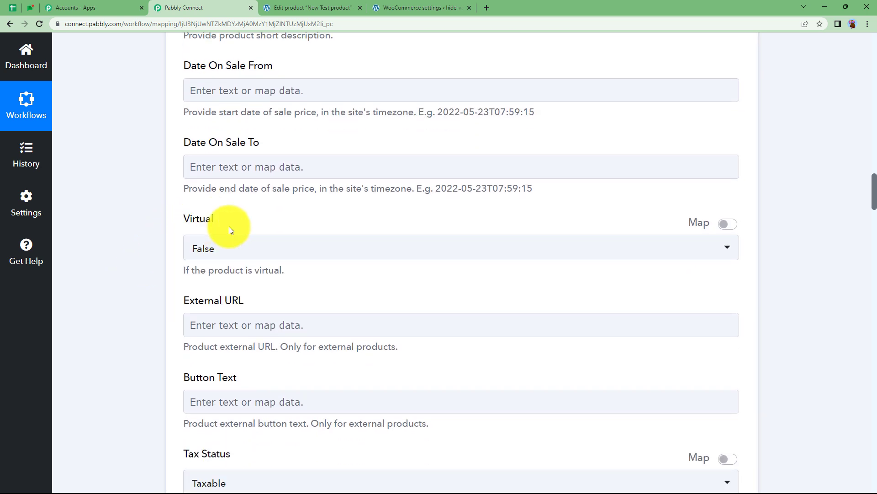
click(728, 223)
drag(342, 261, 111, 251)
key(BackSpace)
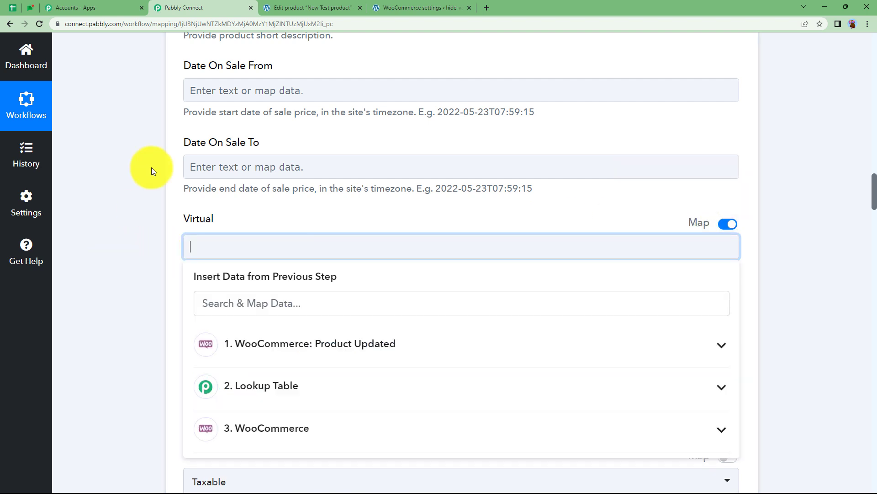
Step: Switch to the WordPress admin of the source store and look up New Test product in the full product list
click(297, 4)
scroll(53, 171, up, 5)
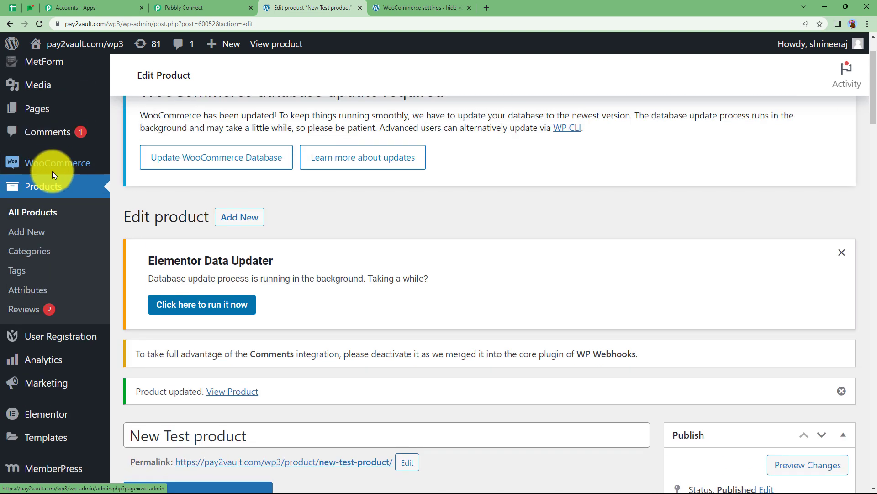
click(46, 233)
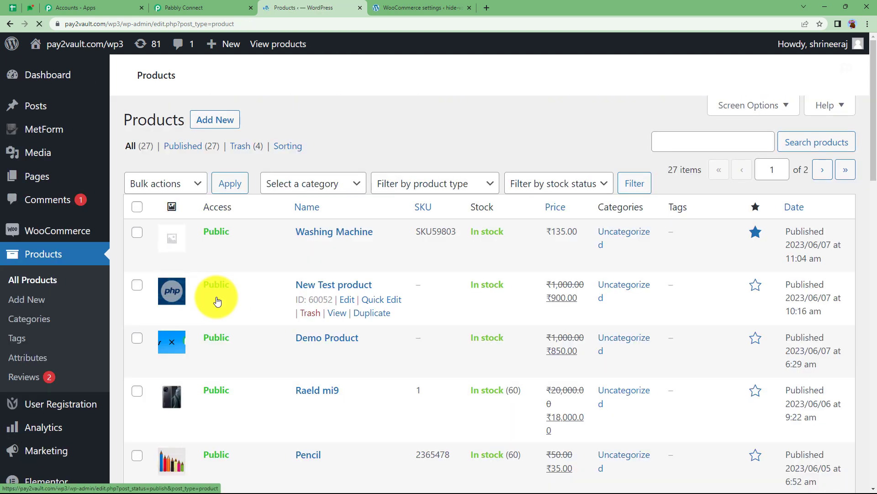
scroll(221, 320, down, 6)
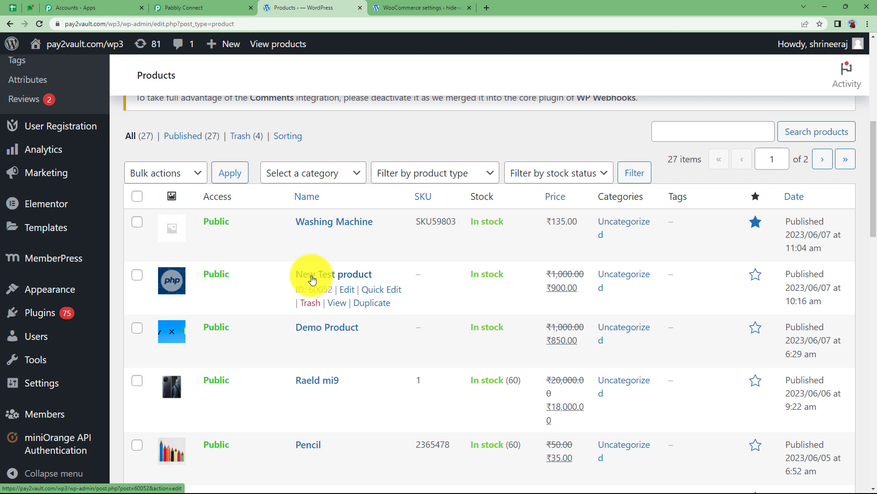
Step: Switch back to Pabbly Connect and map the Virtual field to Result Value from the step 2 Lookup Table
click(202, 8)
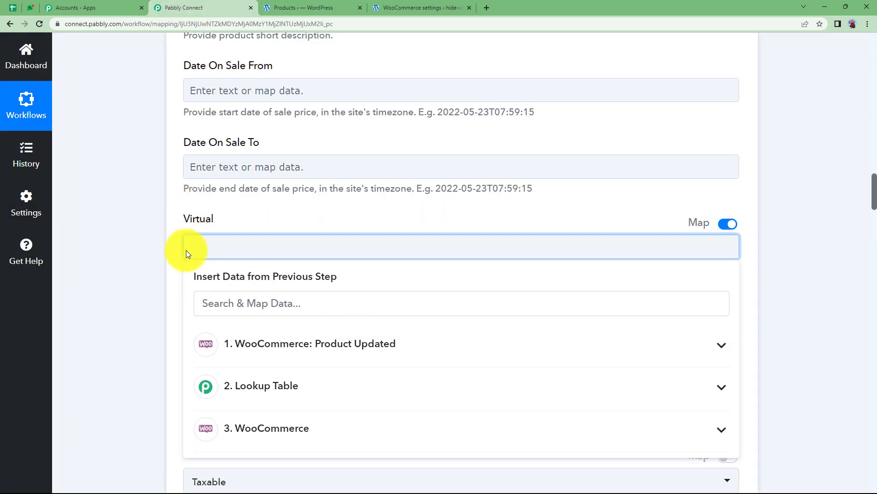
click(272, 383)
scroll(160, 394, down, 3)
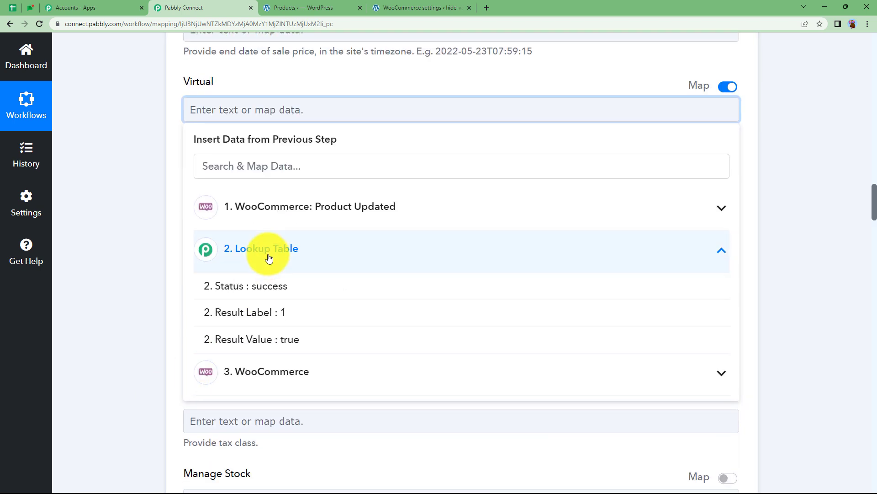
click(256, 348)
click(139, 256)
scroll(139, 256, up, 4)
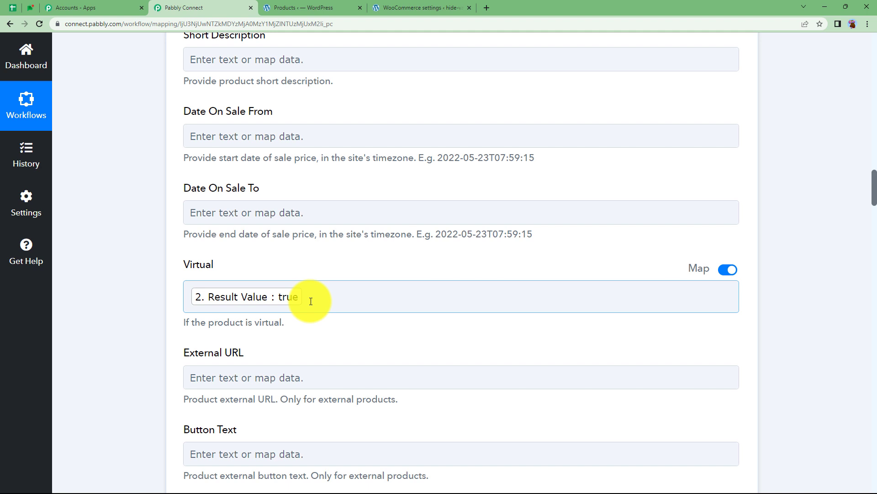
Step: Look over the products in the source store's WordPress product list and return to Pabbly Connect
click(270, 8)
scroll(283, 371, down, 3)
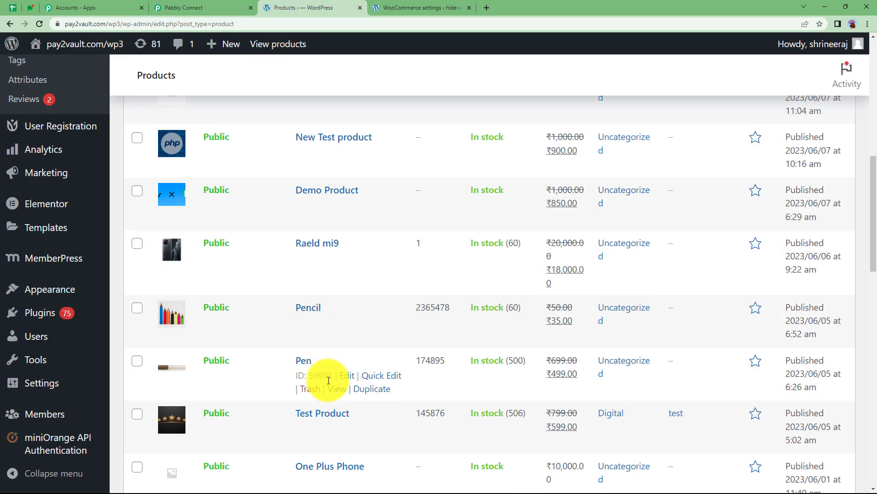
click(174, 8)
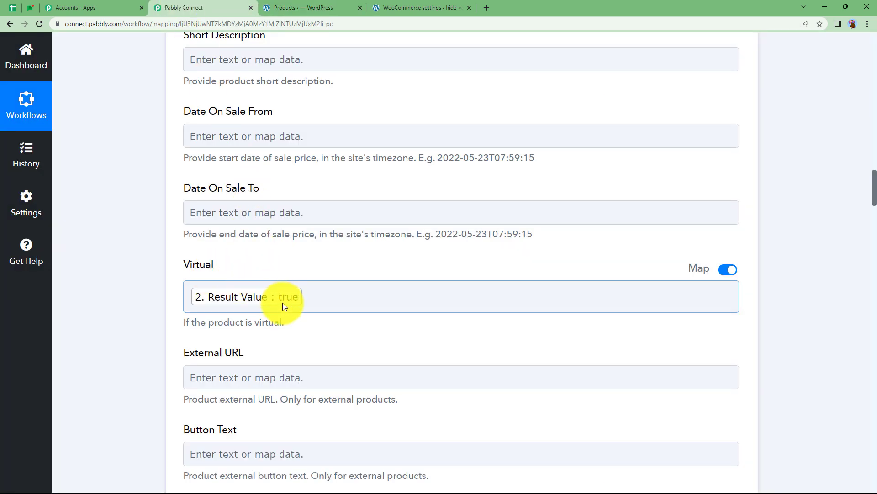
Step: Leave the remaining product fields as they are, save the Update a Product action and send a test request
scroll(149, 330, down, 3)
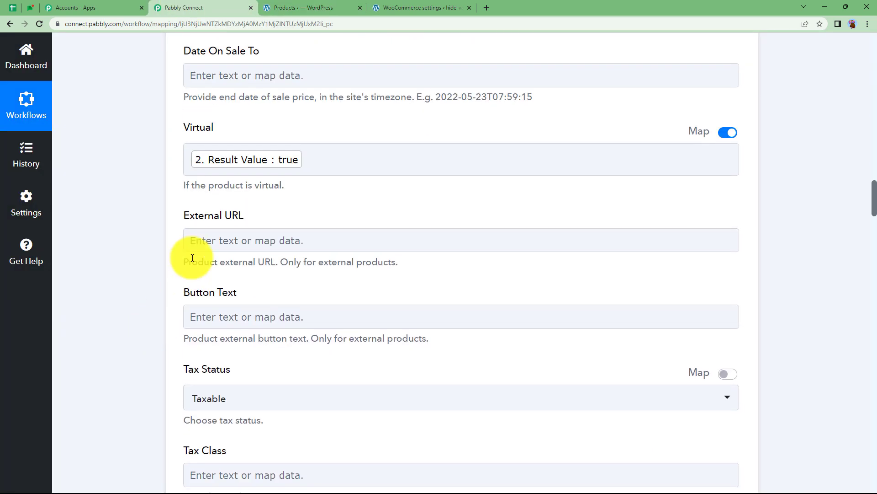
scroll(169, 361, down, 14)
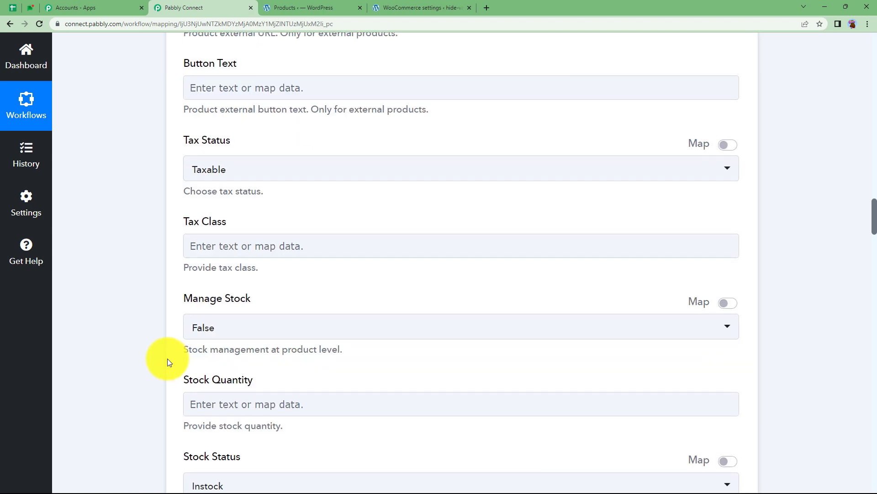
scroll(139, 306, down, 14)
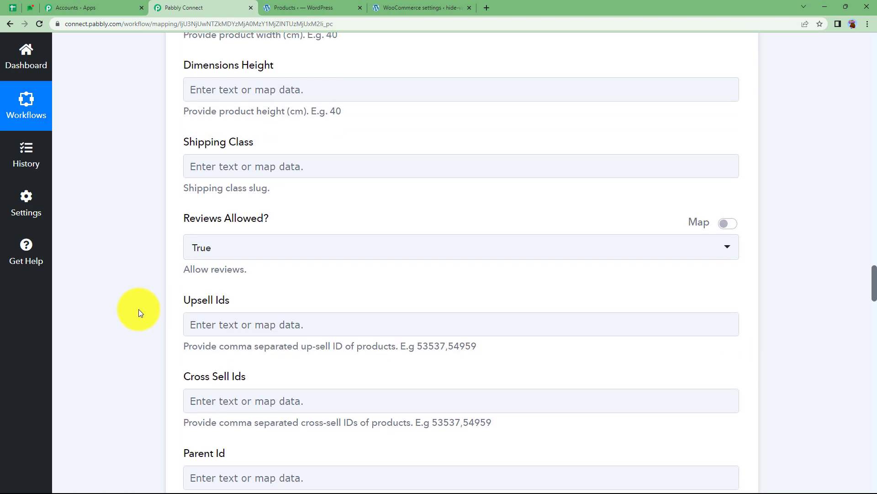
scroll(138, 314, down, 14)
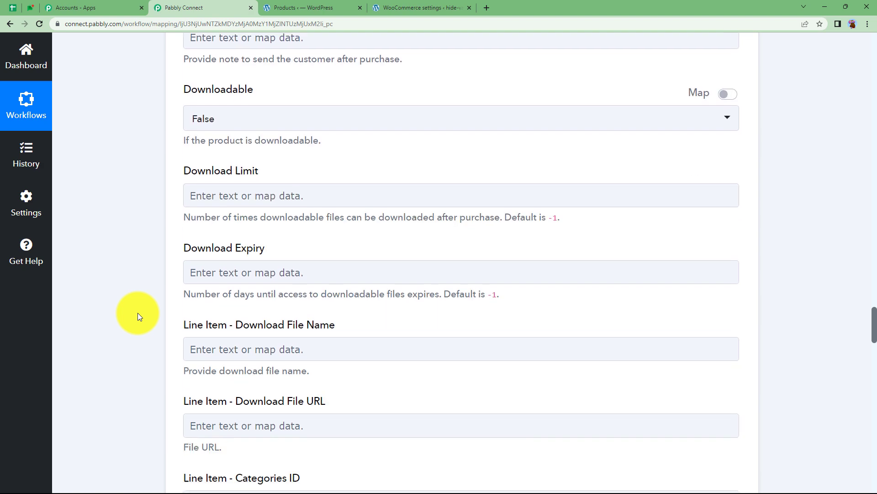
scroll(139, 316, down, 15)
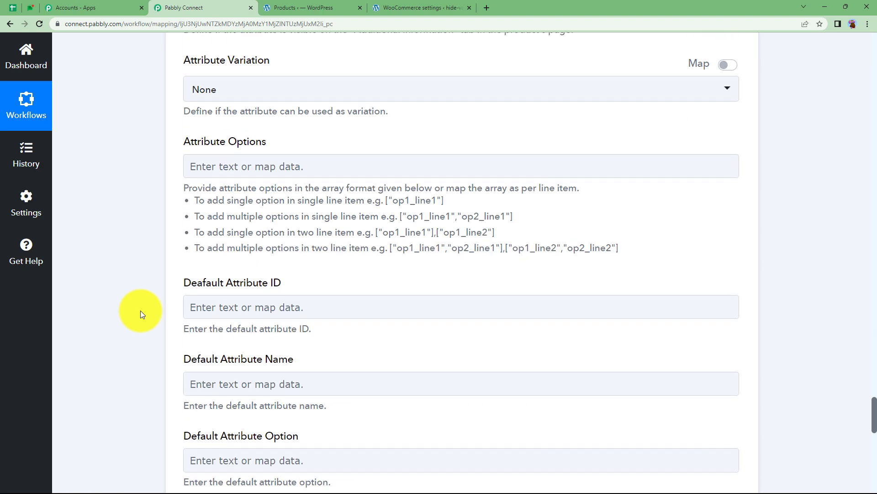
scroll(141, 311, down, 4)
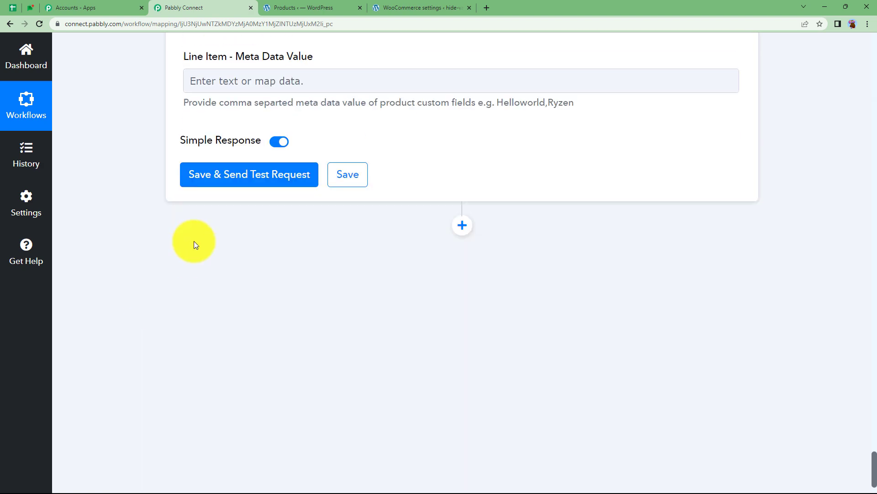
click(222, 177)
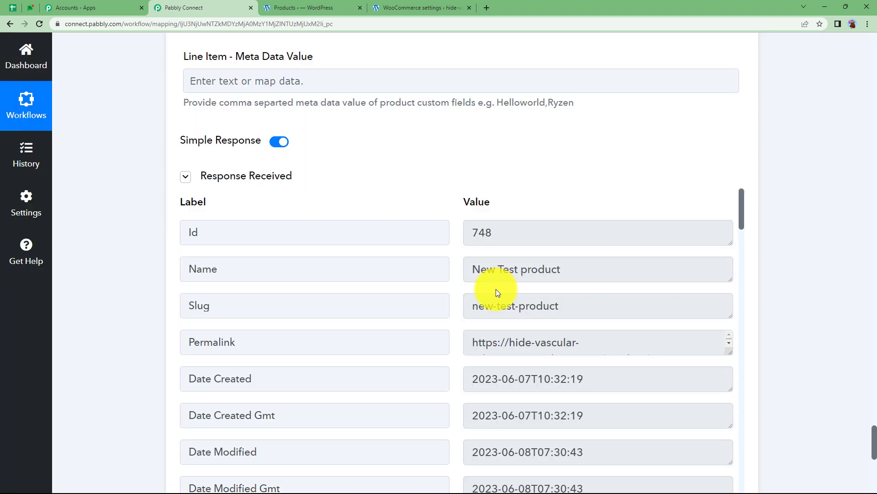
Step: Examine the product details in the received response, especially Price and Regular Price
scroll(469, 342, down, 1)
scroll(457, 347, down, 6)
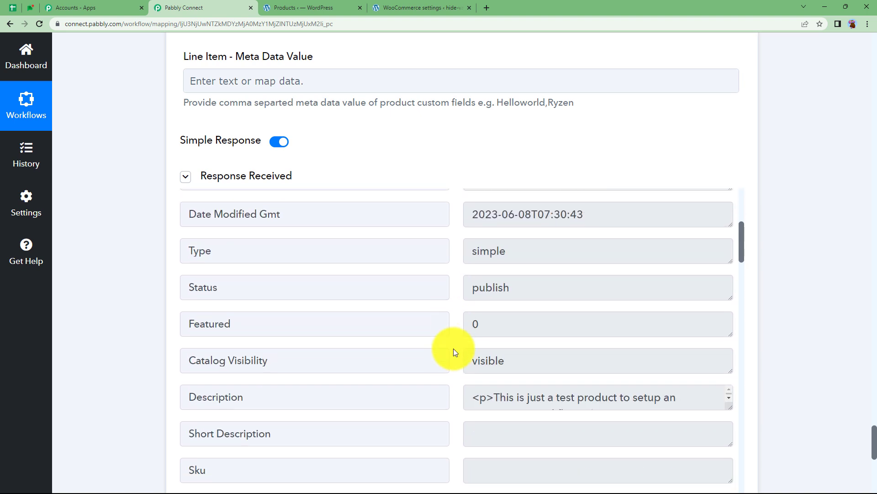
scroll(454, 349, down, 3)
scroll(453, 349, down, 2)
drag(512, 276, 451, 281)
drag(527, 307, 446, 323)
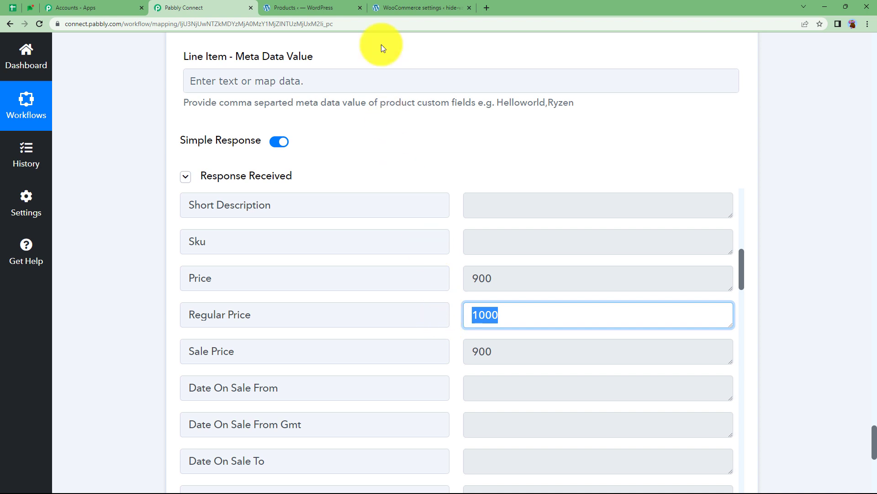
Step: Switch to the destination store's WordPress admin, open its product list and check the price of New Test product with ID 748
click(403, 8)
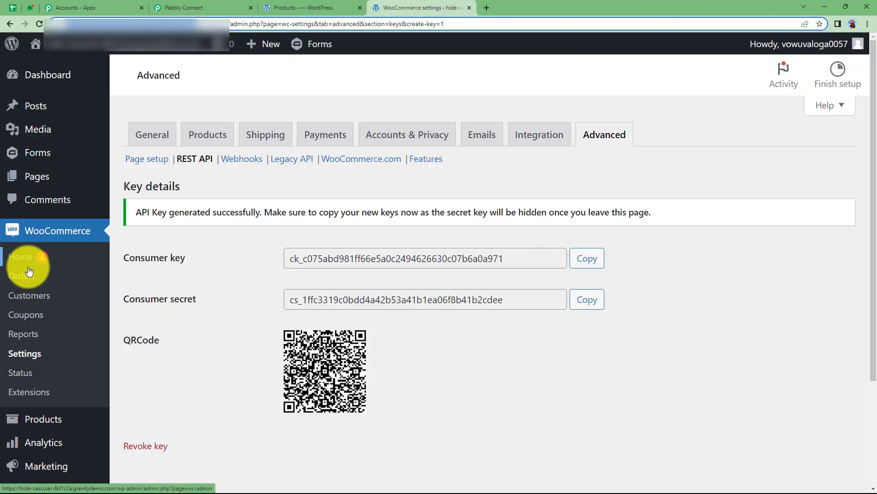
click(69, 418)
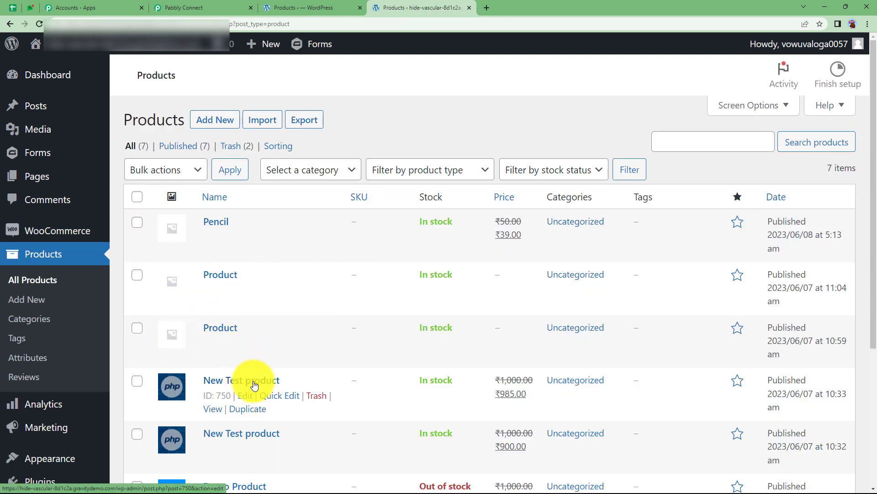
scroll(344, 411, down, 1)
scroll(344, 411, down, 2)
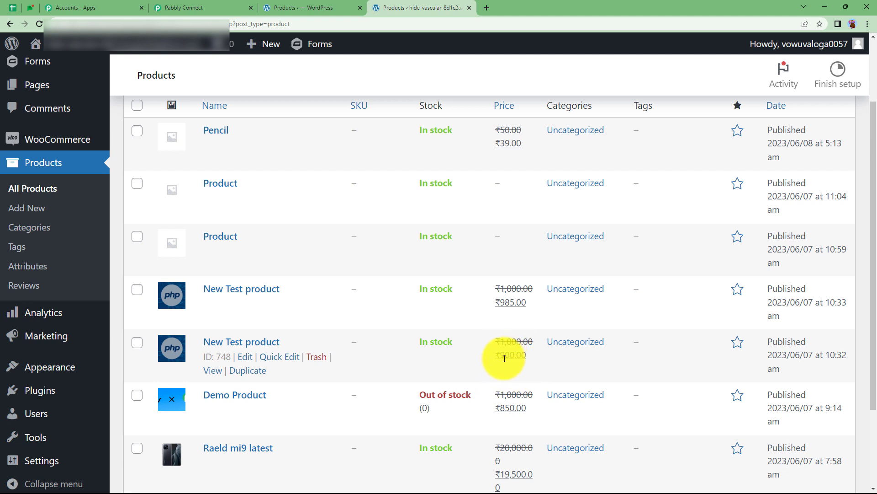
Step: Return to Pabbly Connect and collapse the step 4 Update a Product action to show the workflow overview
click(206, 8)
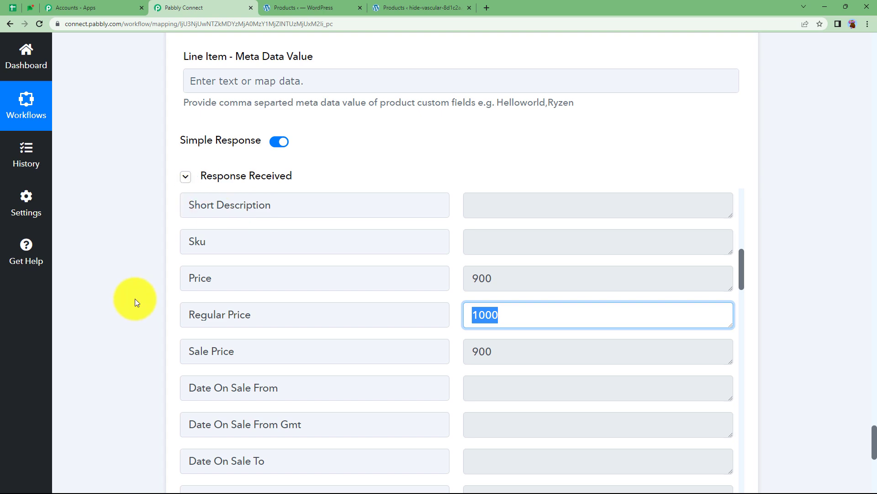
scroll(135, 298, up, 15)
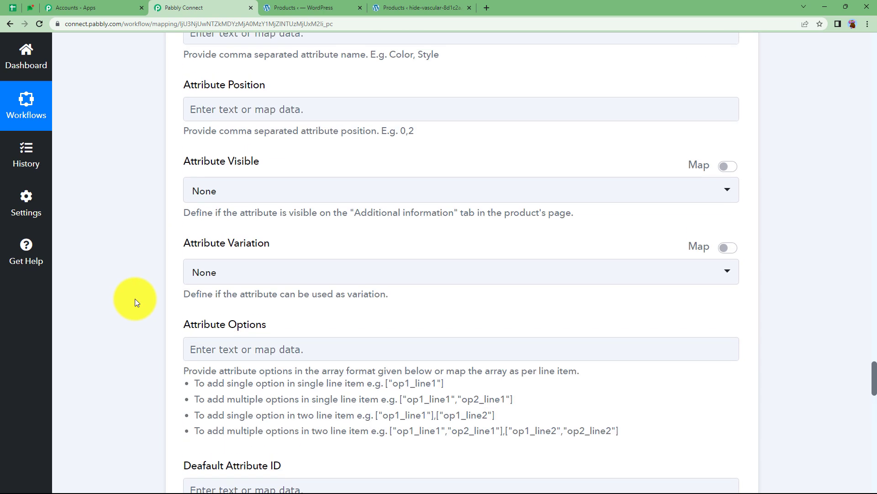
scroll(135, 298, up, 17)
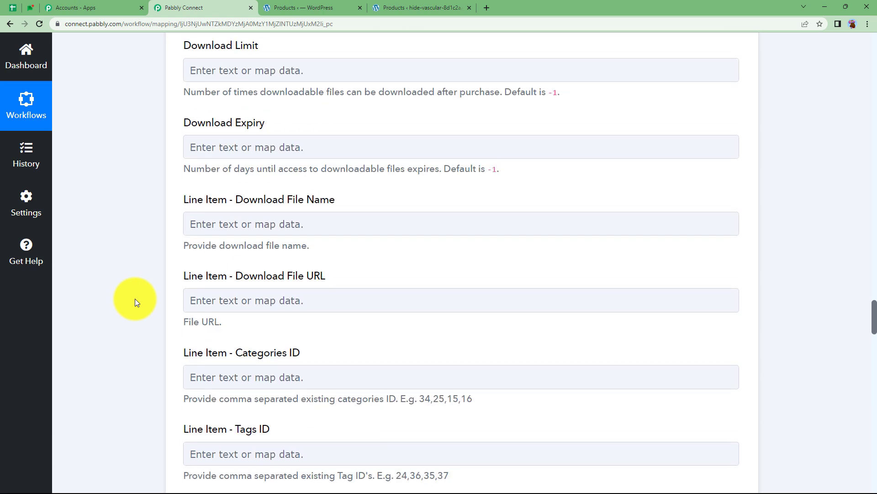
scroll(135, 298, up, 16)
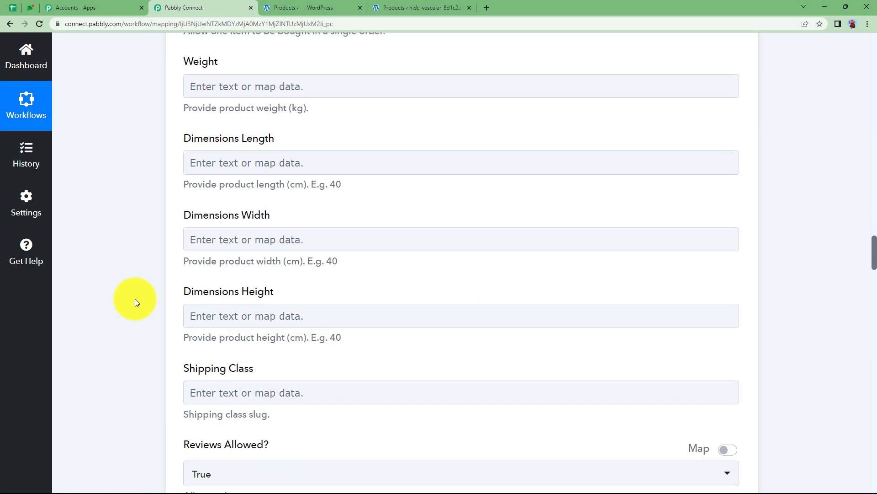
scroll(136, 298, up, 15)
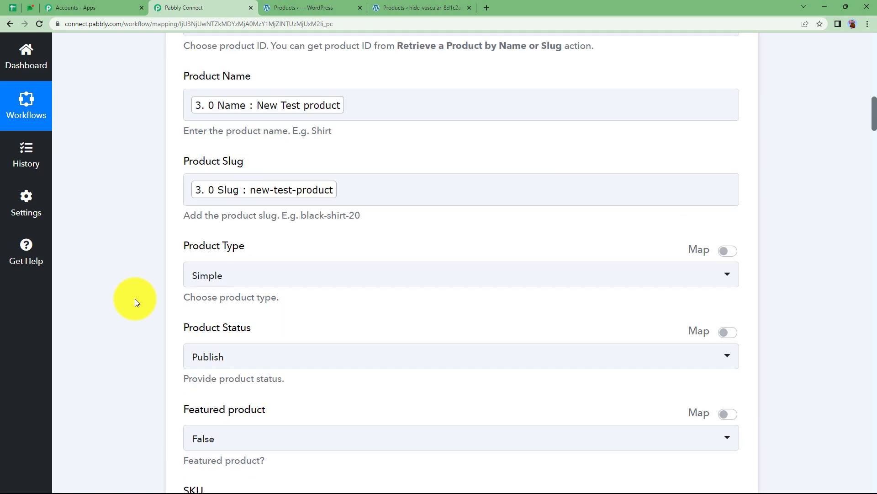
scroll(135, 301, up, 7)
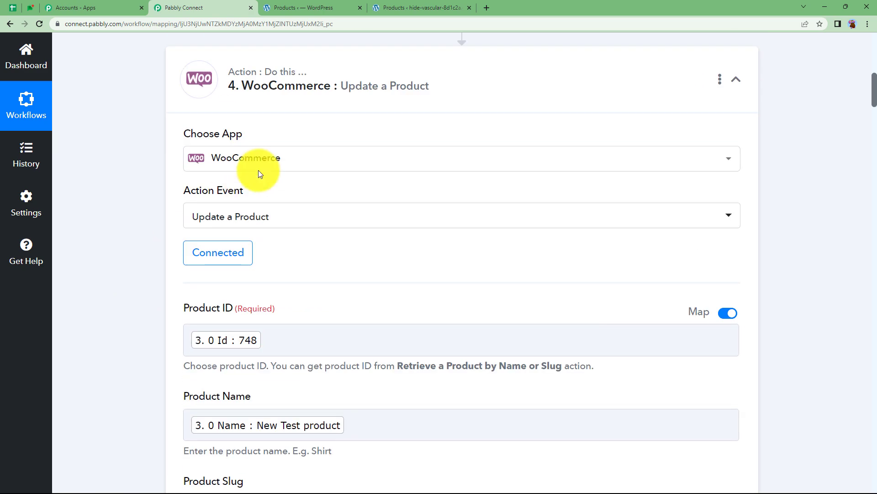
click(306, 100)
scroll(169, 264, up, 7)
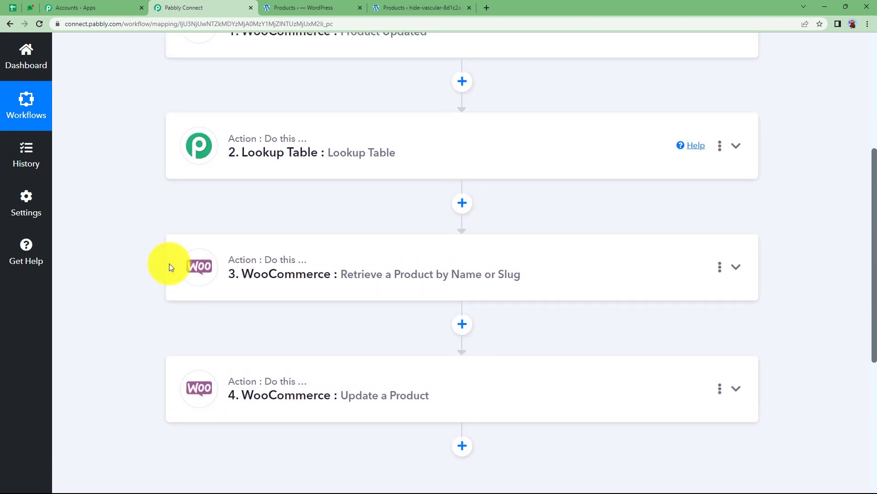
scroll(169, 263, up, 1)
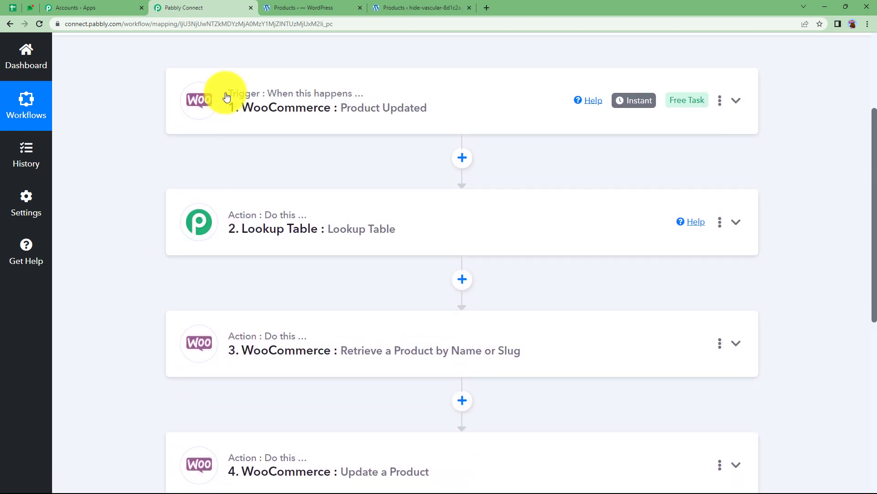